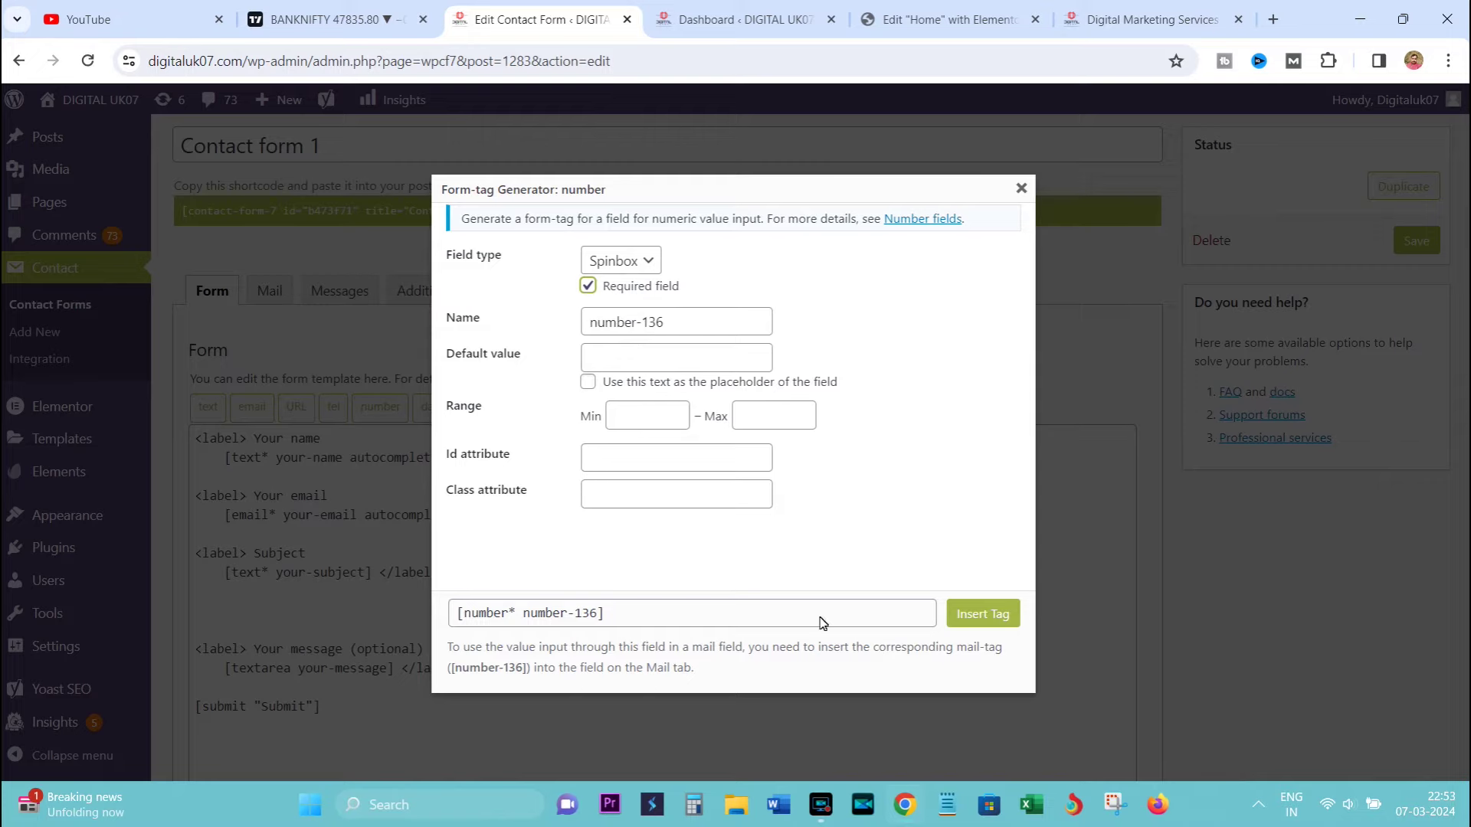
Insert the required number field tag into the form template and place a copy of the "<label> Subject" line above it.
{"action": "left_click", "coordinate": [973, 614]}
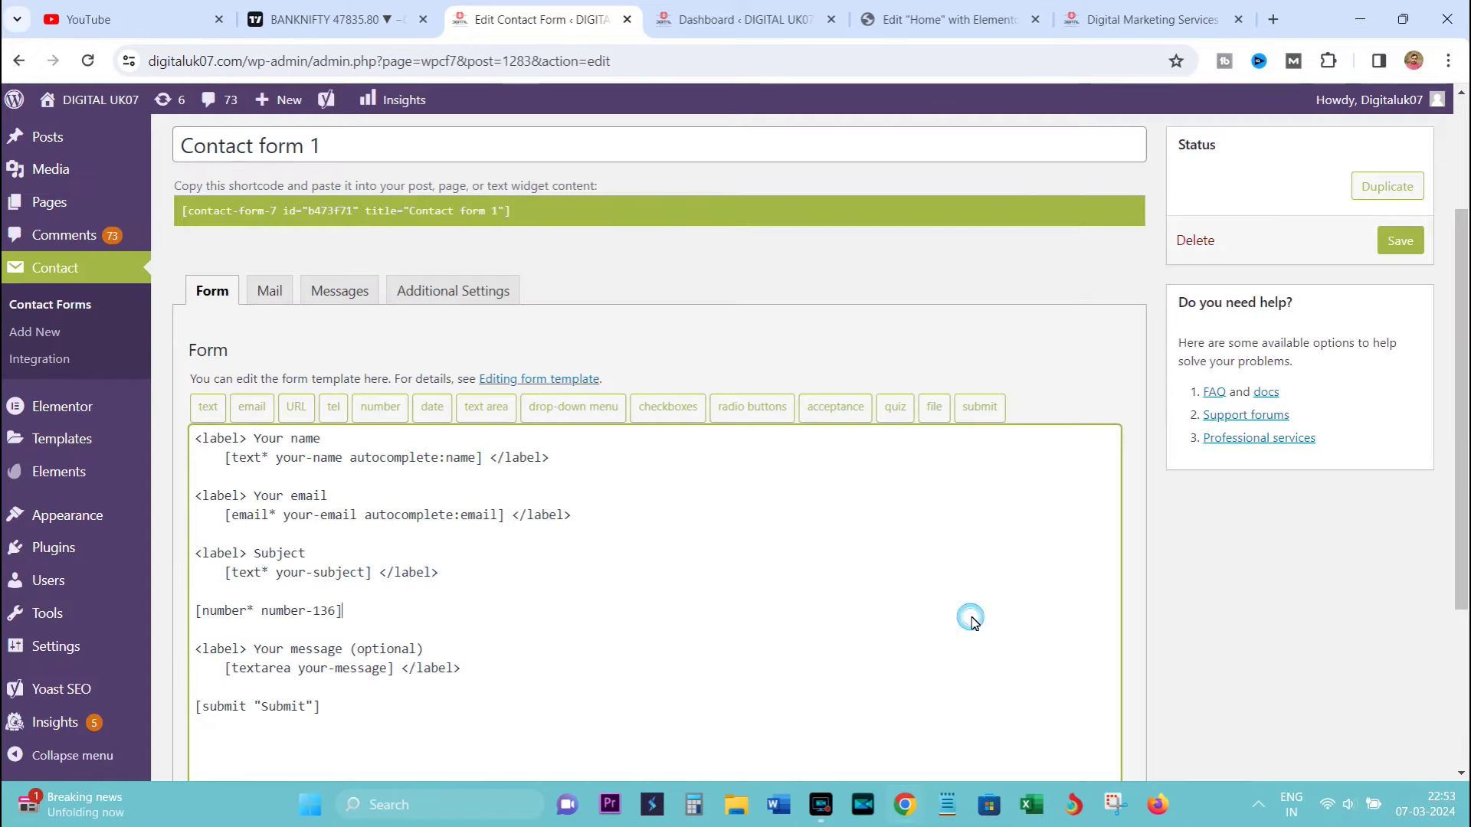
{"action": "left_click_drag", "start_coordinate": [309, 553], "coordinate": [178, 559]}
{"action": "right_click", "coordinate": [222, 552]}
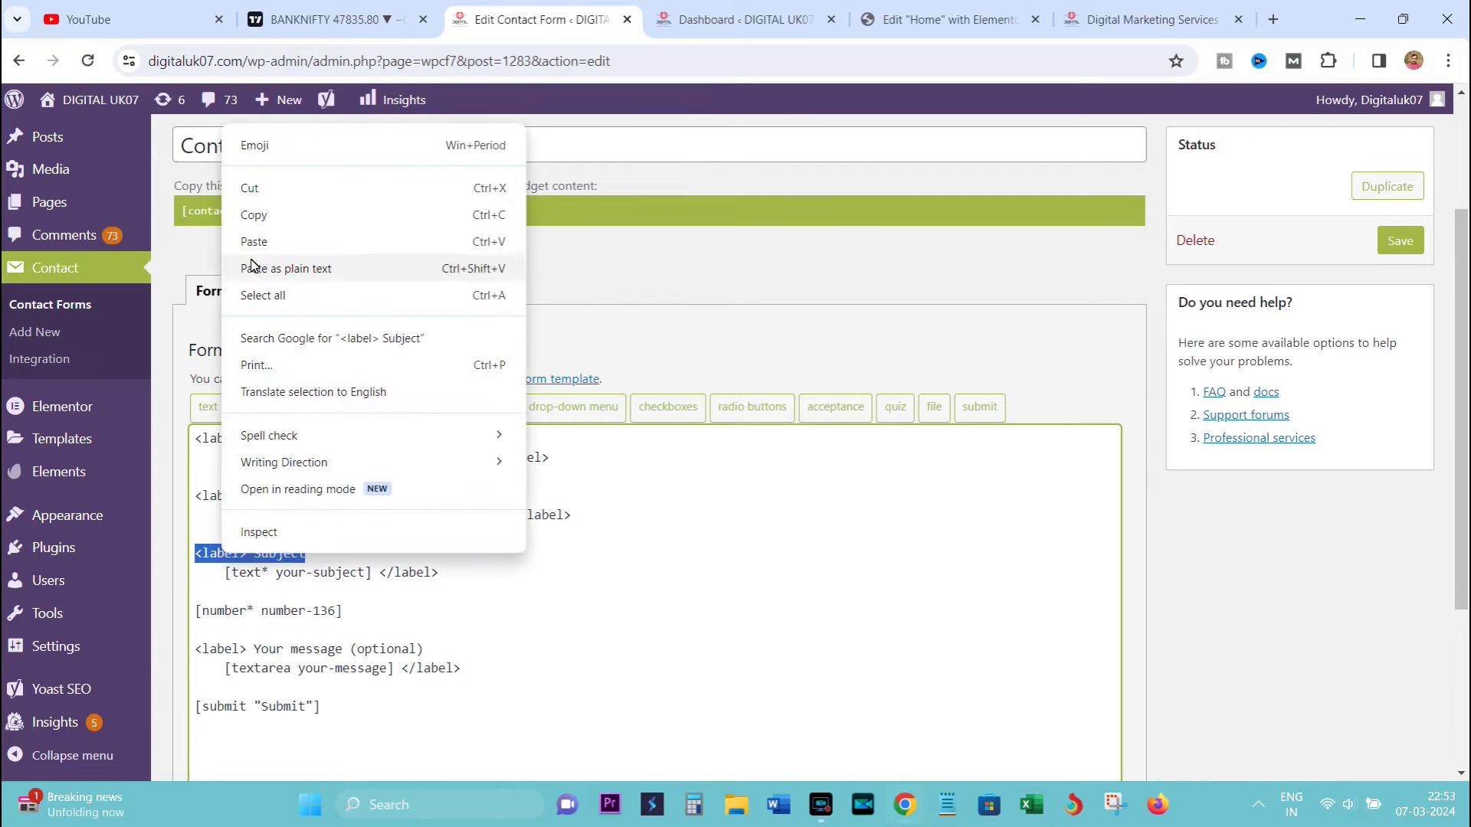
{"action": "left_click", "coordinate": [246, 217]}
{"action": "left_click", "coordinate": [230, 596]}
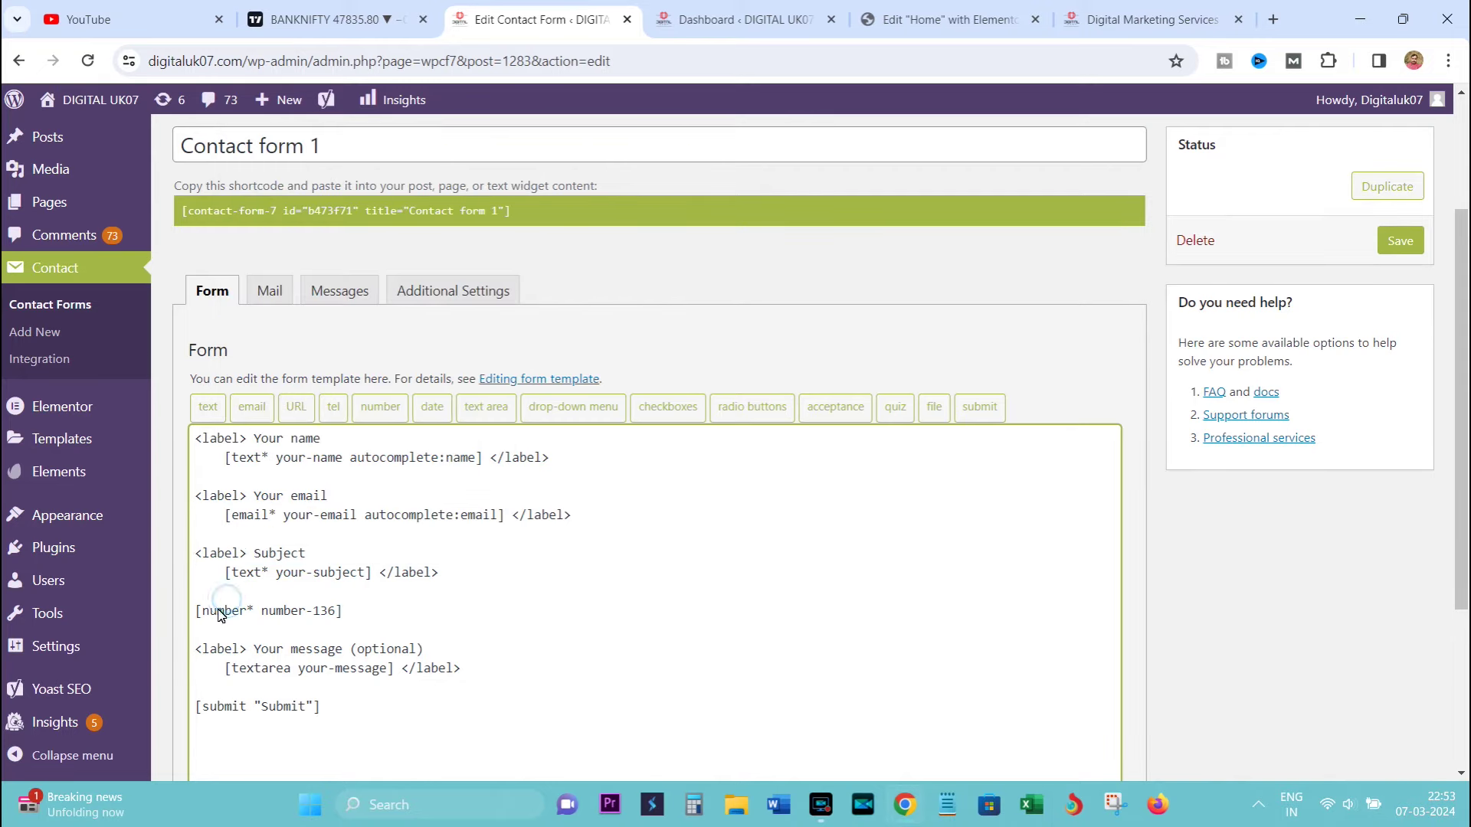
{"action": "key", "text": "Return"}
{"action": "key", "text": "ctrl+v"}
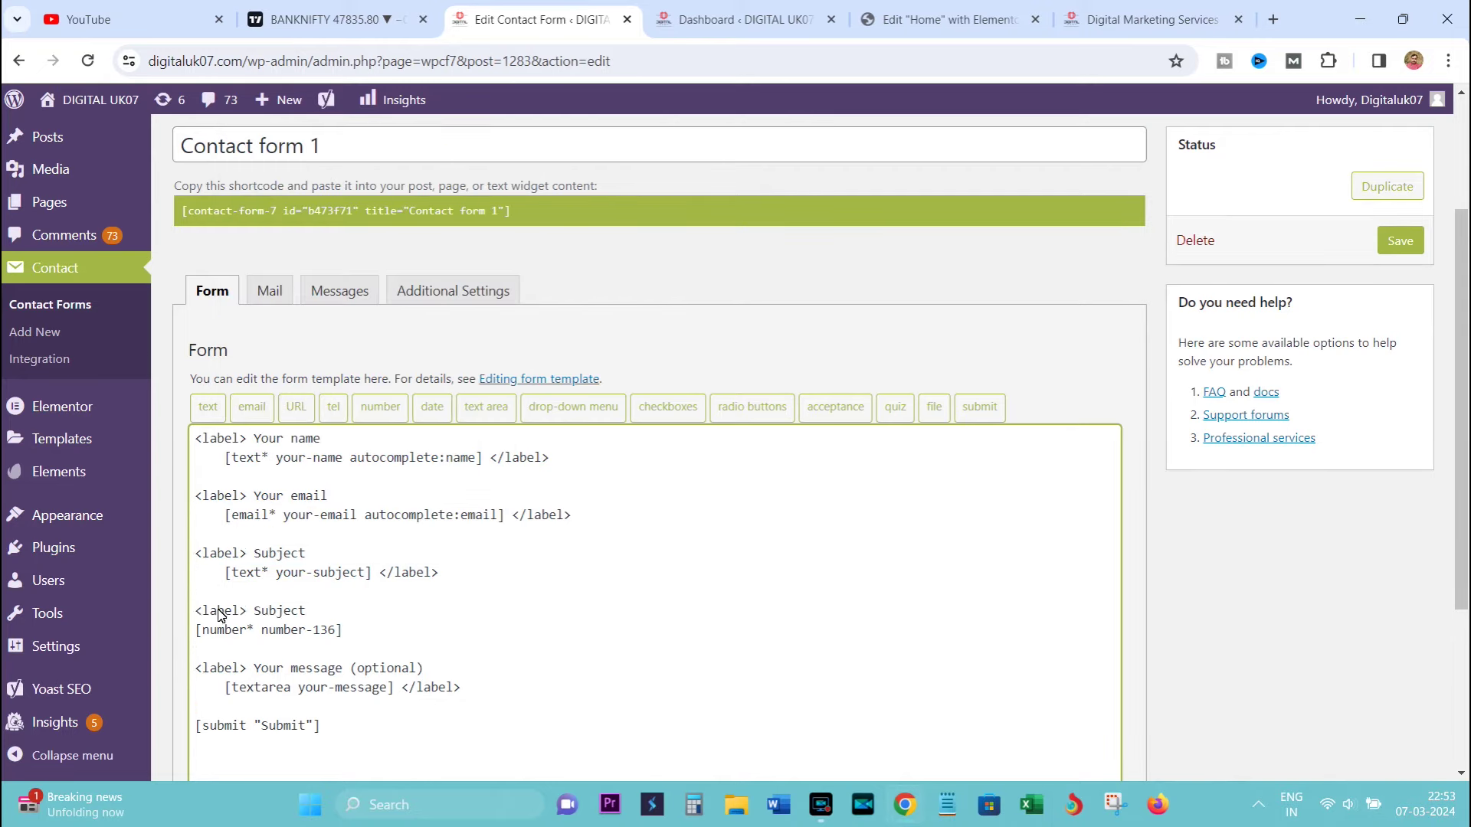
Change the copied label above the number field to "Mobile No" and save the contact form.
{"action": "key", "text": "BackSpace"}
{"action": "key", "text": "BackSpace"}
{"action": "key", "text": "BackSpace"}
{"action": "type", "text": "Mob"}
{"action": "scroll", "coordinate": [306, 671], "scroll_direction": "down", "scroll_amount": 4}
{"action": "left_click", "coordinate": [188, 688]}
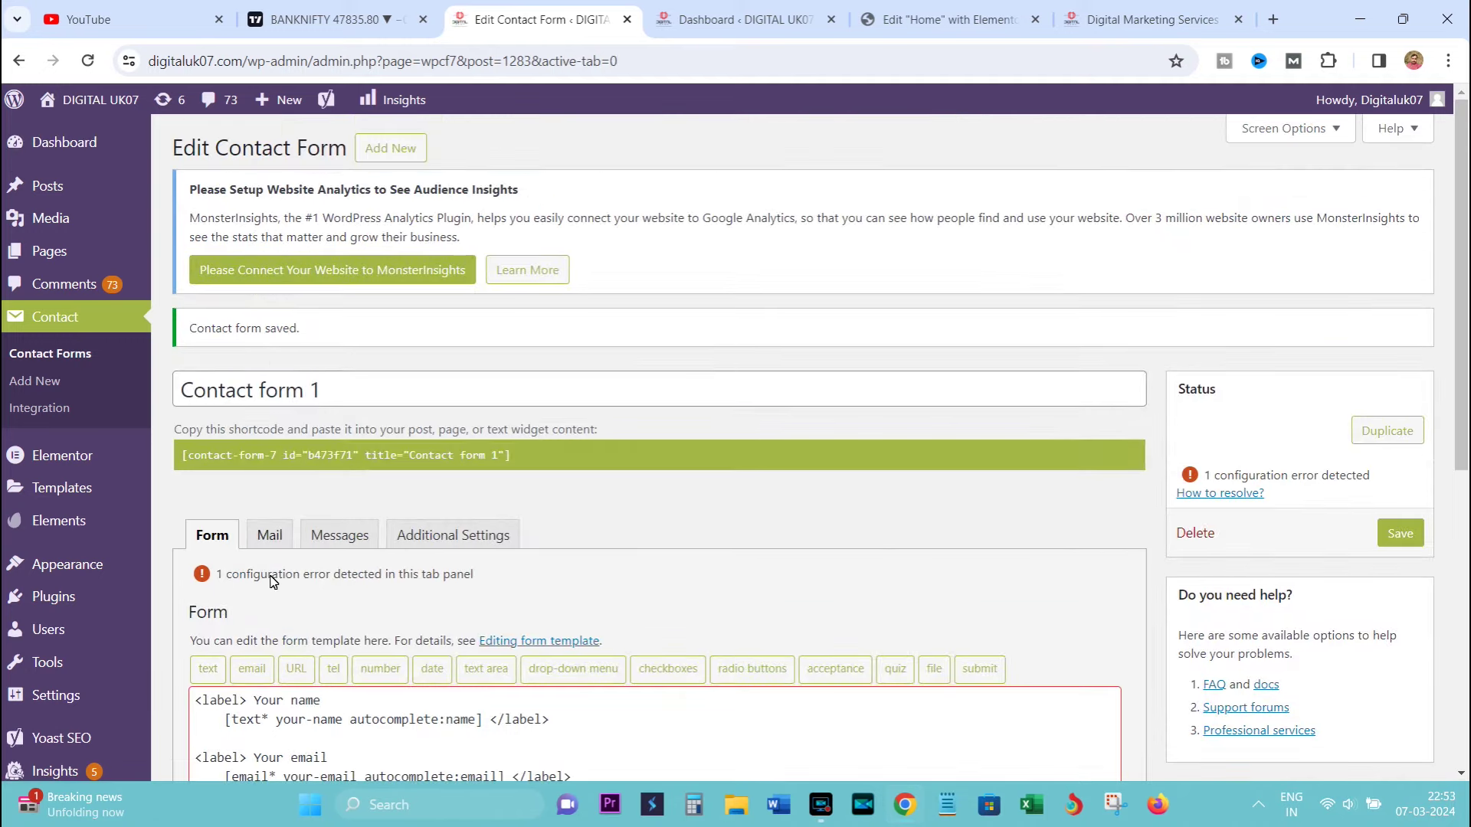
Check the form template's configuration error and the Mobile No field on the reloaded live page, then return to the form editor.
{"action": "scroll", "coordinate": [272, 581], "scroll_direction": "down", "scroll_amount": 7}
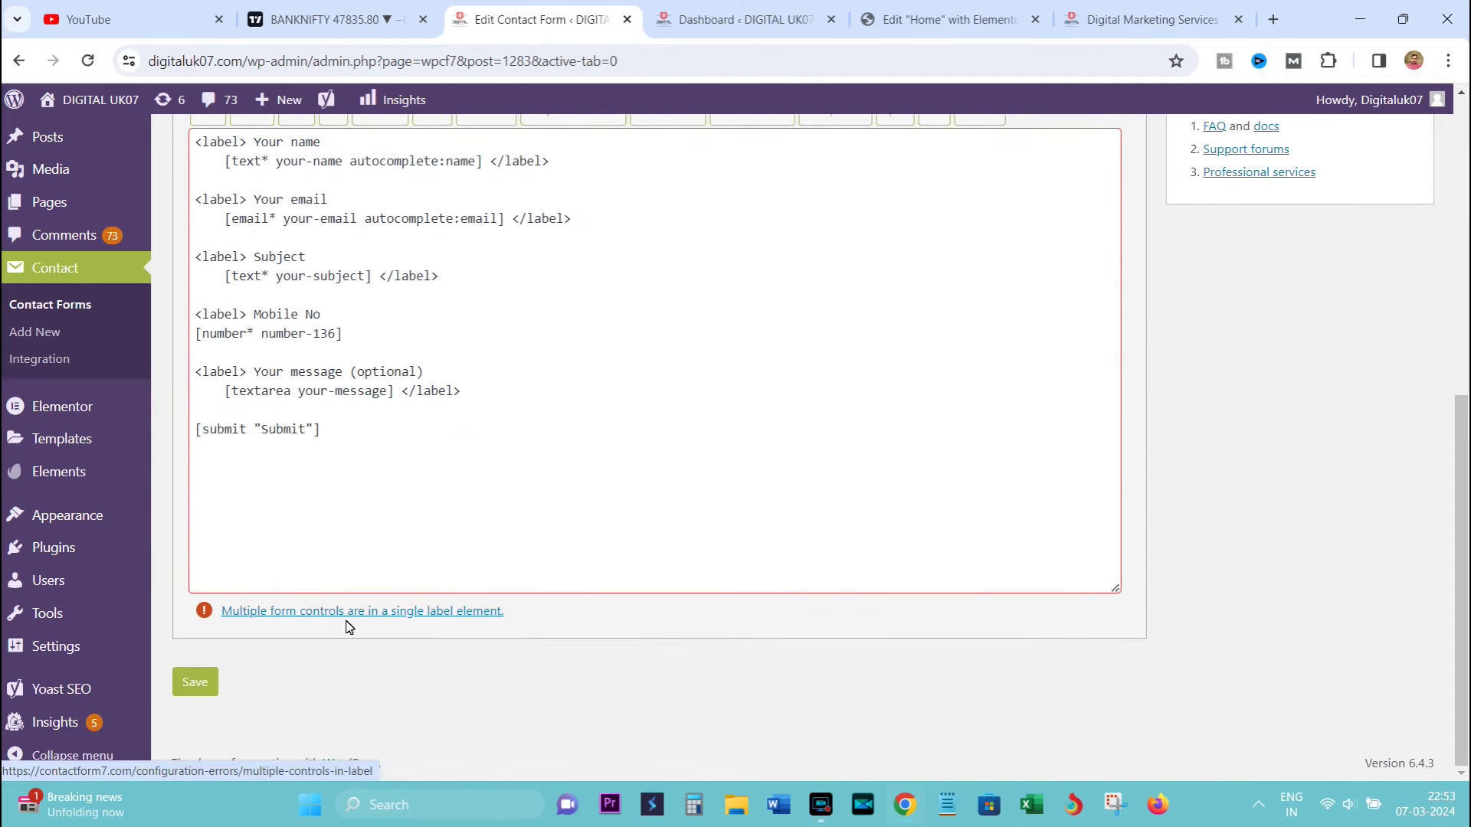
{"action": "key", "text": "ctrl+9"}
{"action": "left_click", "coordinate": [86, 61]}
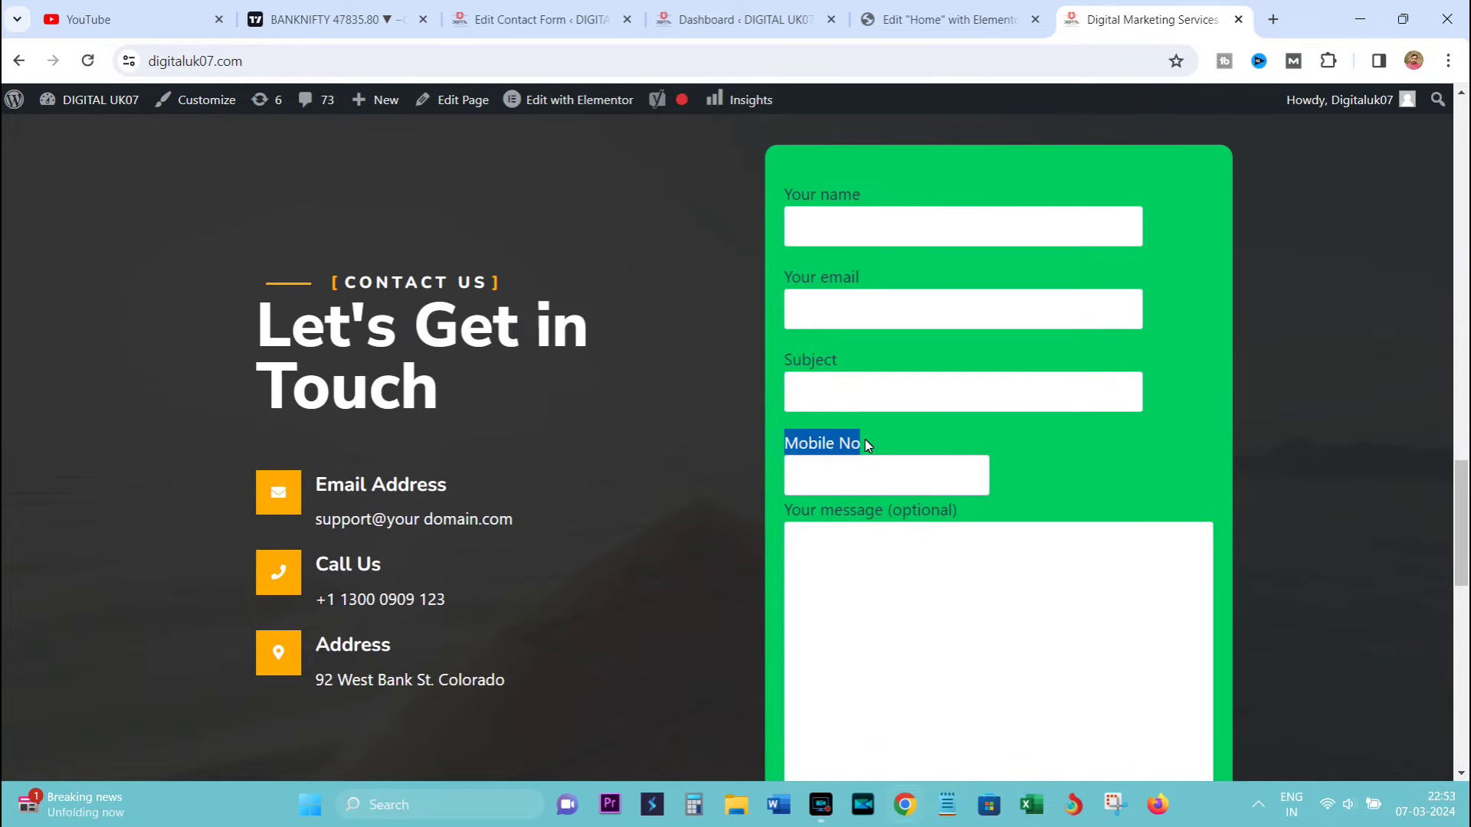
{"action": "left_click", "coordinate": [903, 16]}
{"action": "left_click", "coordinate": [521, 20]}
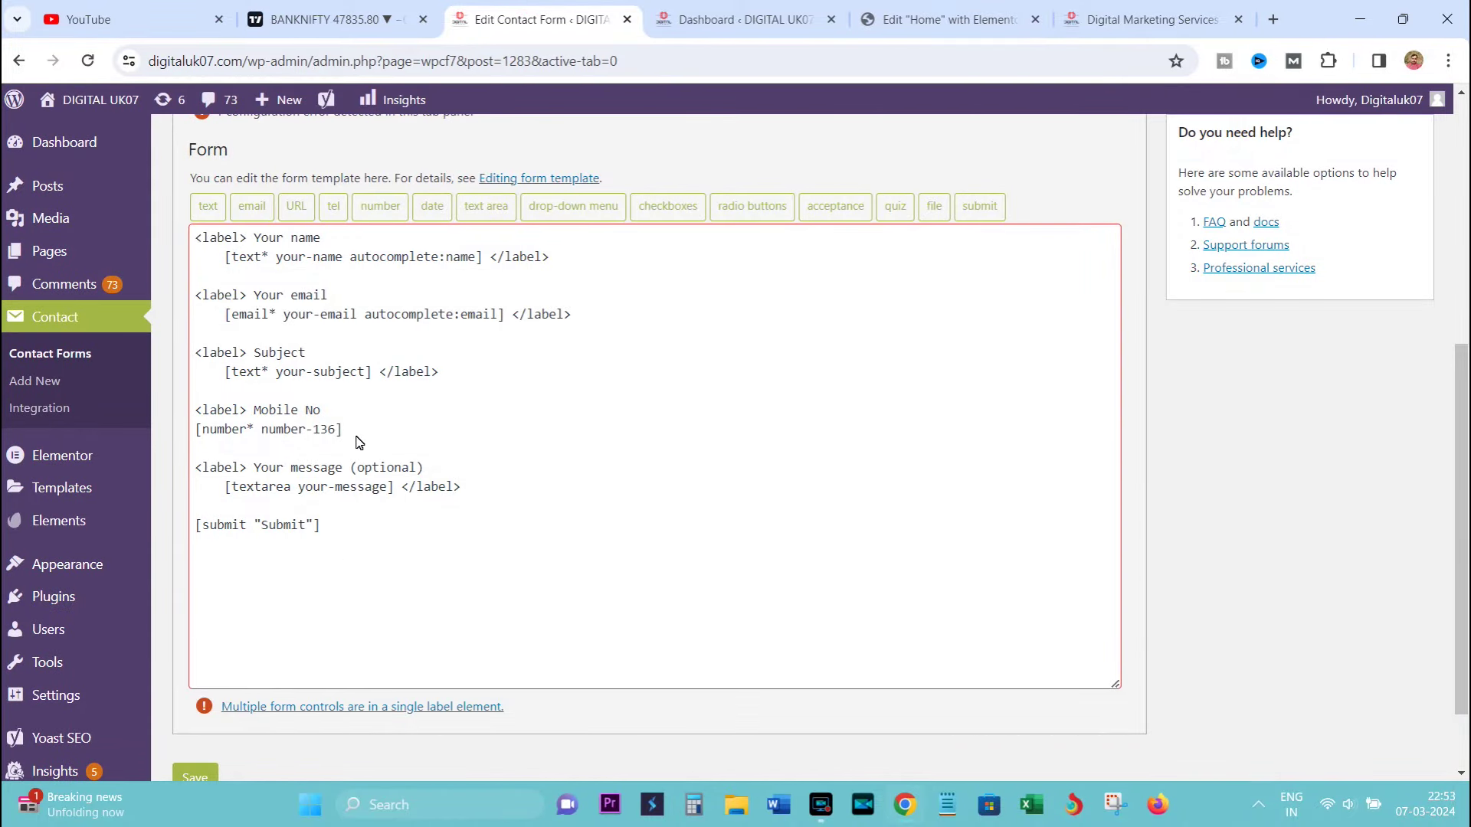
Delete the Mobile No label and its number tag from the form template and save the contact form.
{"action": "left_click_drag", "start_coordinate": [343, 431], "coordinate": [150, 415]}
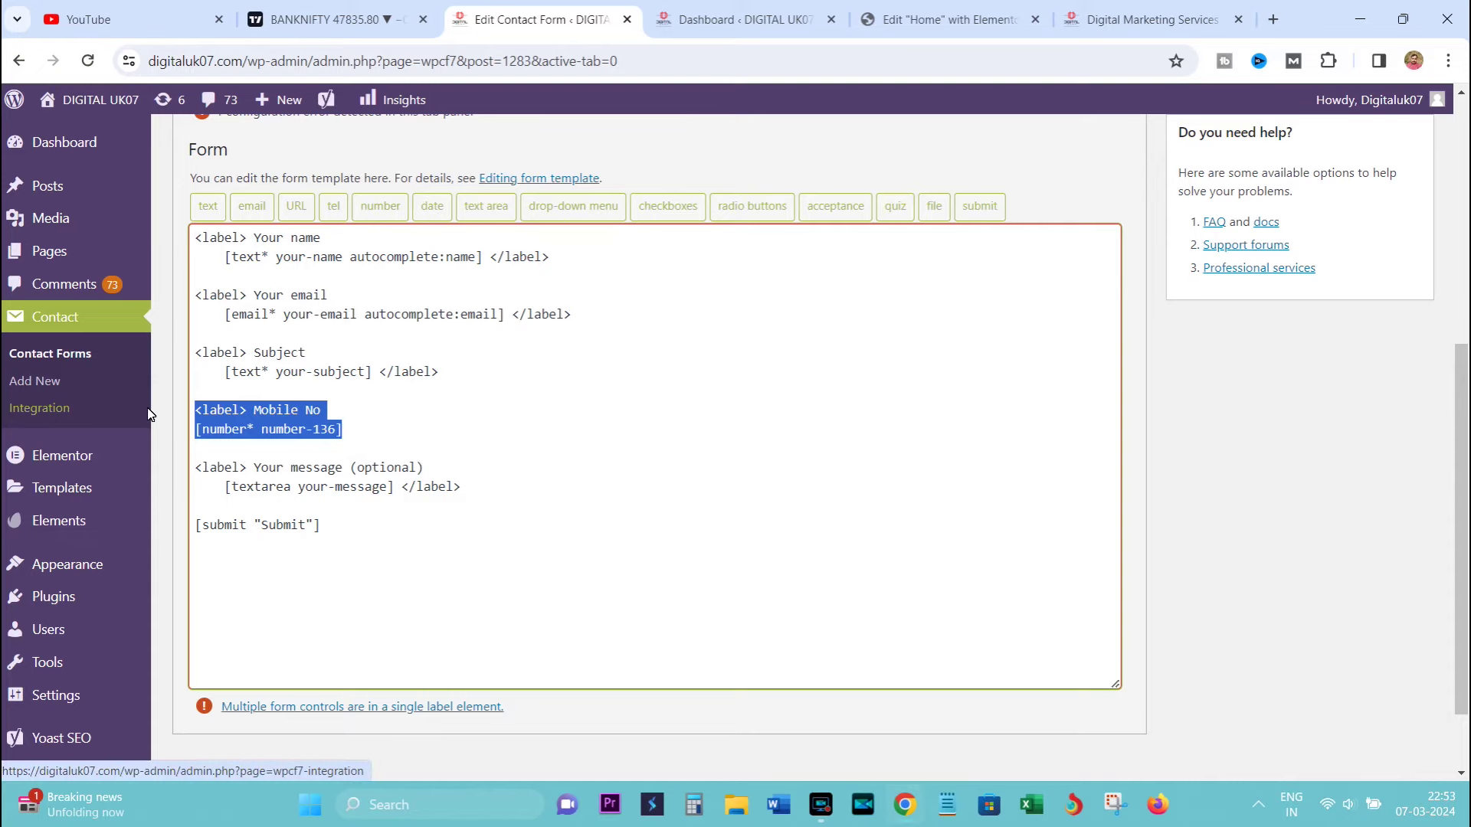
{"action": "key", "text": "BackSpace"}
{"action": "scroll", "coordinate": [354, 611], "scroll_direction": "down", "scroll_amount": 3}
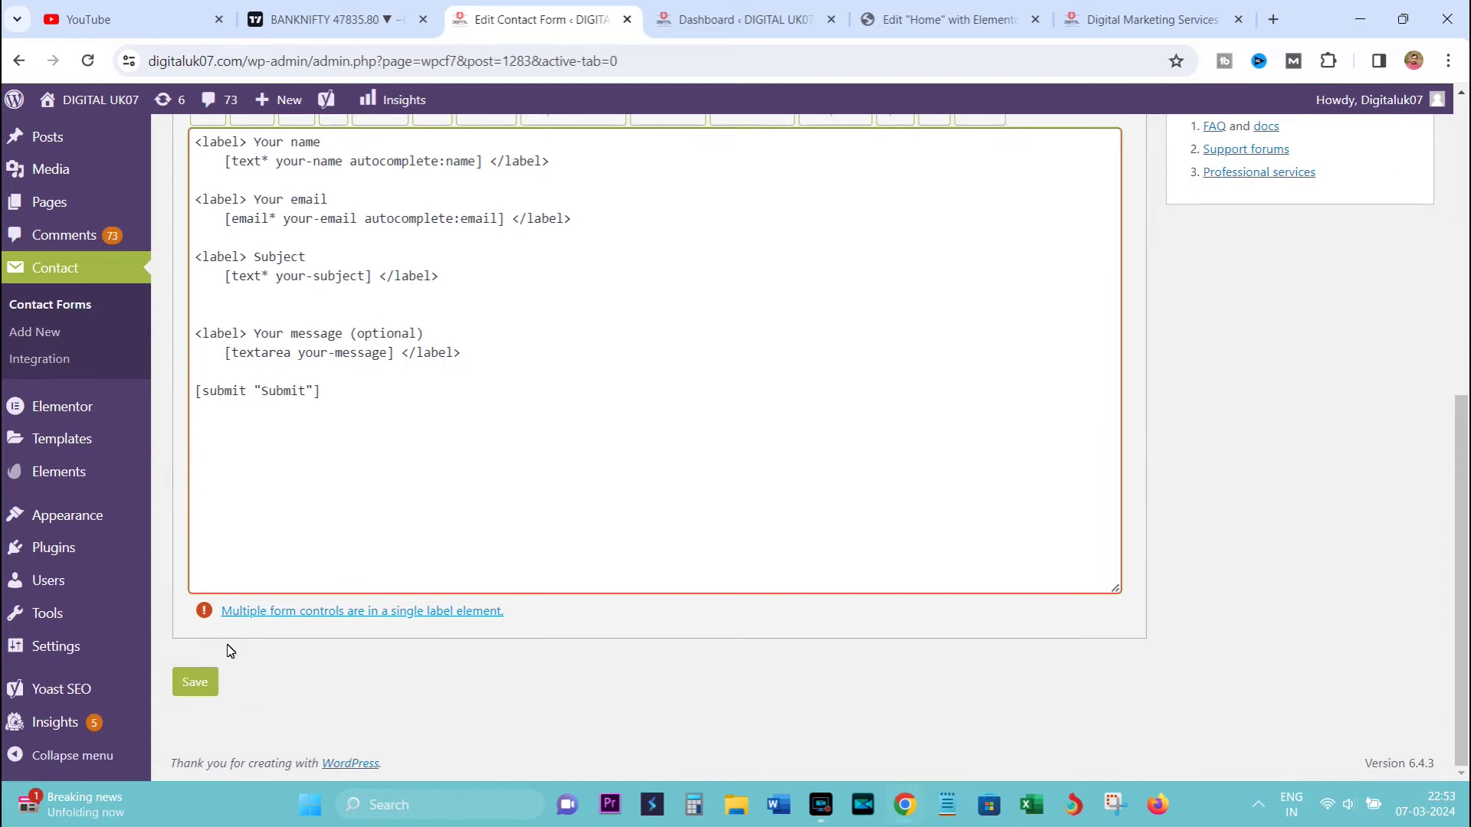
{"action": "left_click", "coordinate": [196, 681]}
Open the contact form's mail template and replace the To value with the recipient's e-mail address.
{"action": "scroll", "coordinate": [385, 440], "scroll_direction": "down", "scroll_amount": 1}
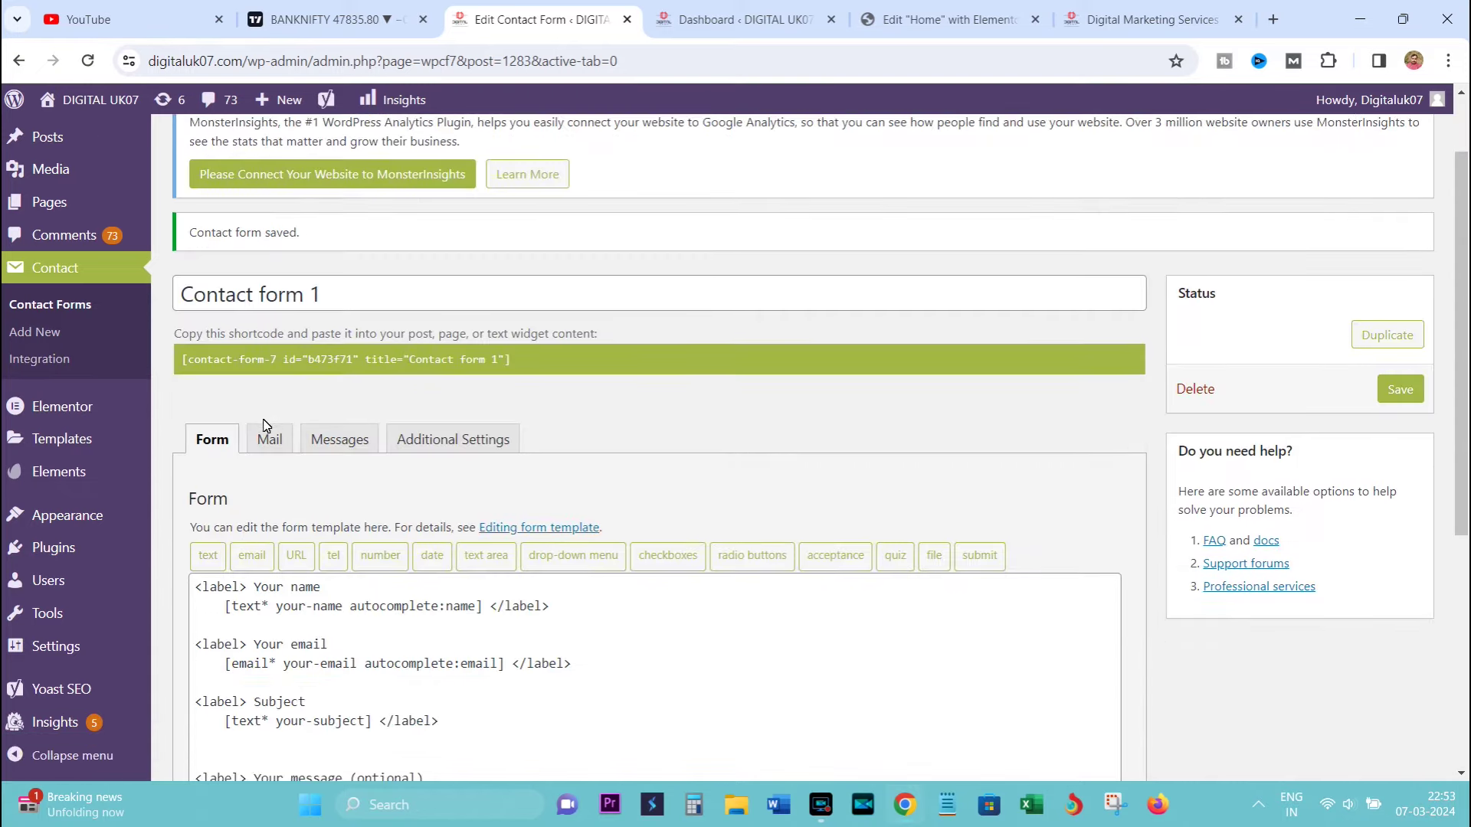
{"action": "left_click", "coordinate": [267, 439]}
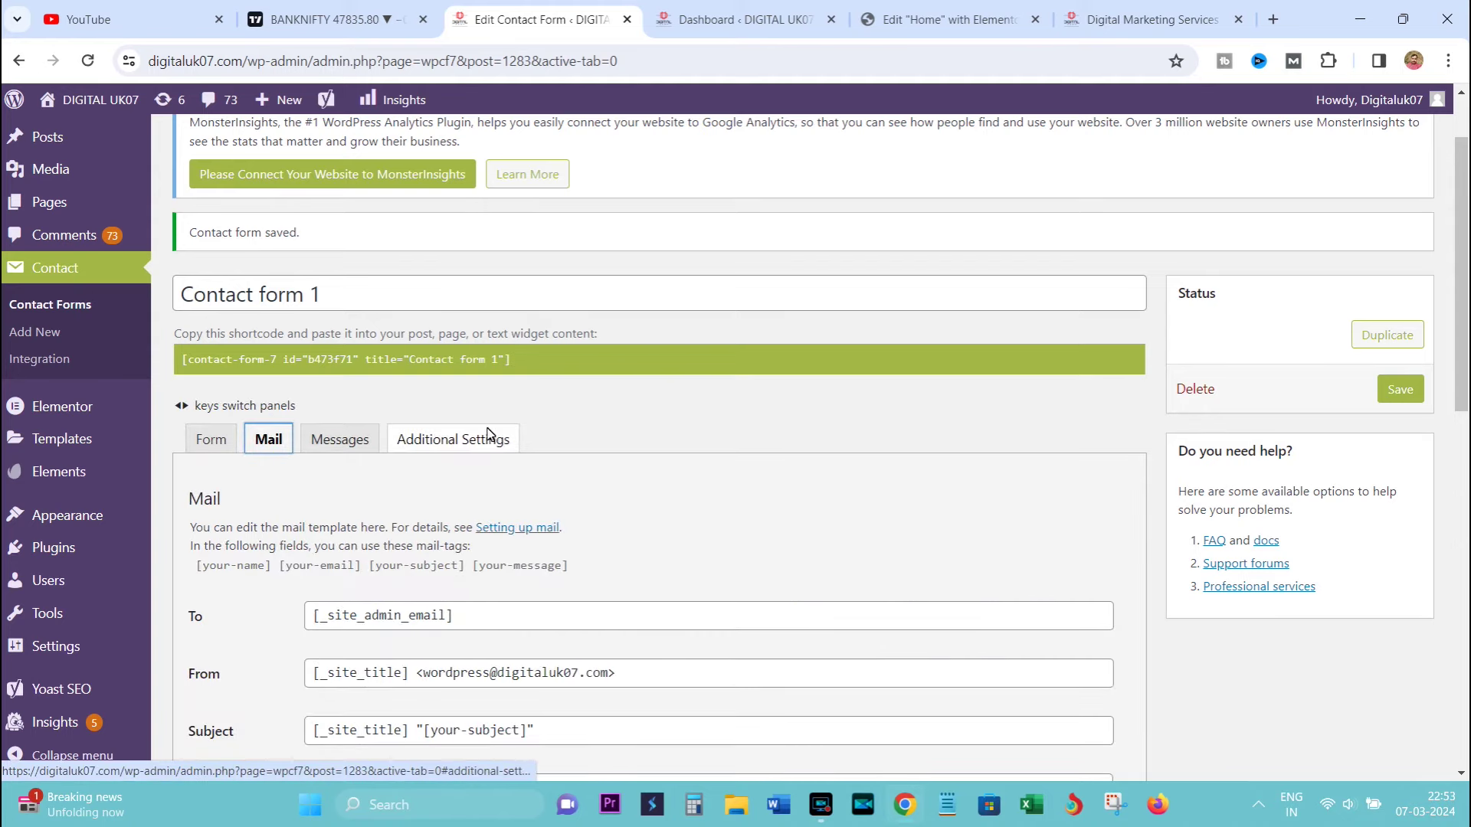
{"action": "scroll", "coordinate": [483, 435], "scroll_direction": "down", "scroll_amount": 1}
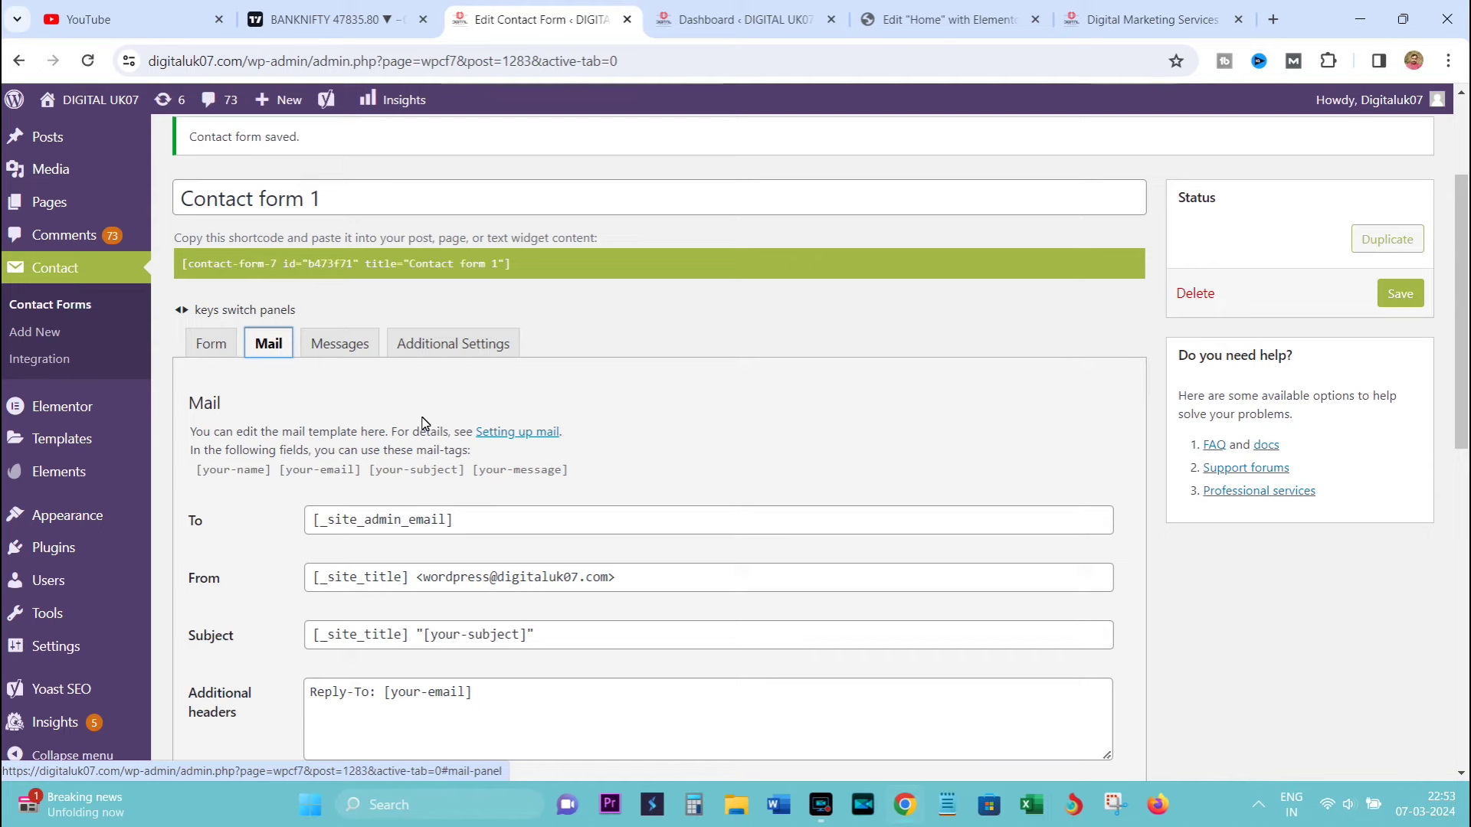
{"action": "scroll", "coordinate": [418, 426], "scroll_direction": "down", "scroll_amount": 2}
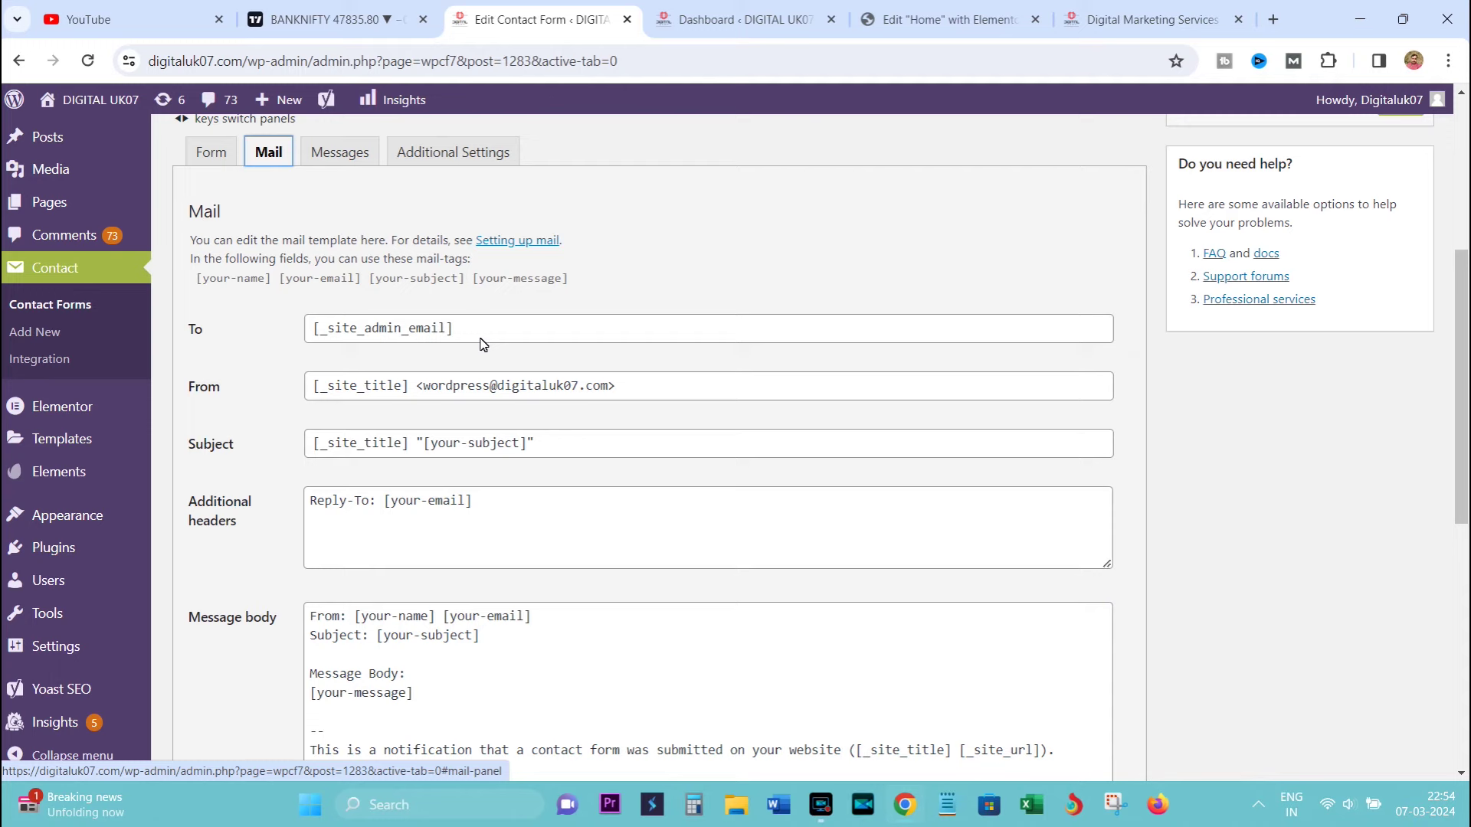
{"action": "left_click_drag", "start_coordinate": [468, 329], "coordinate": [246, 332]}
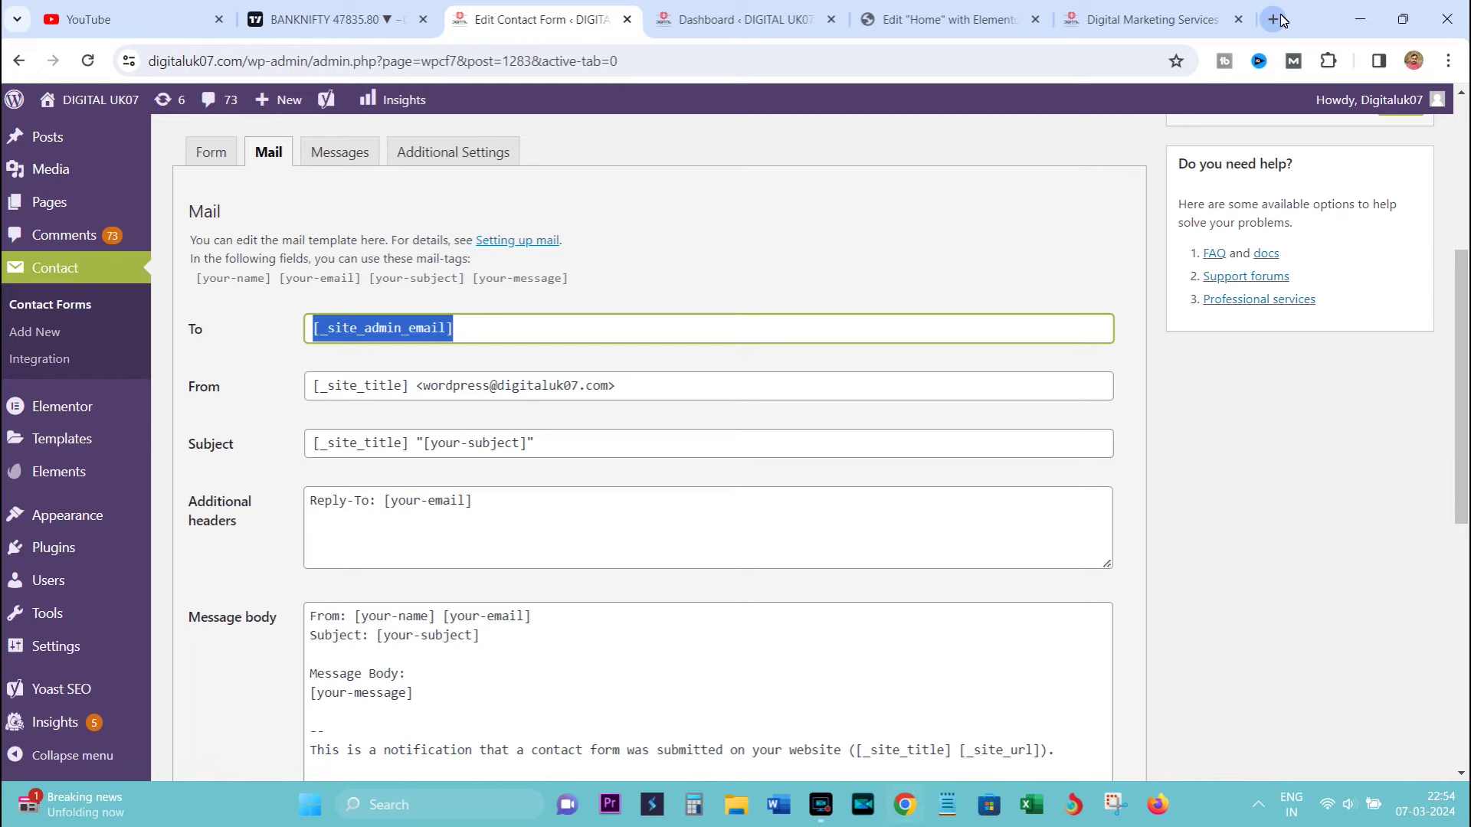
{"action": "type", "text": "pha"}
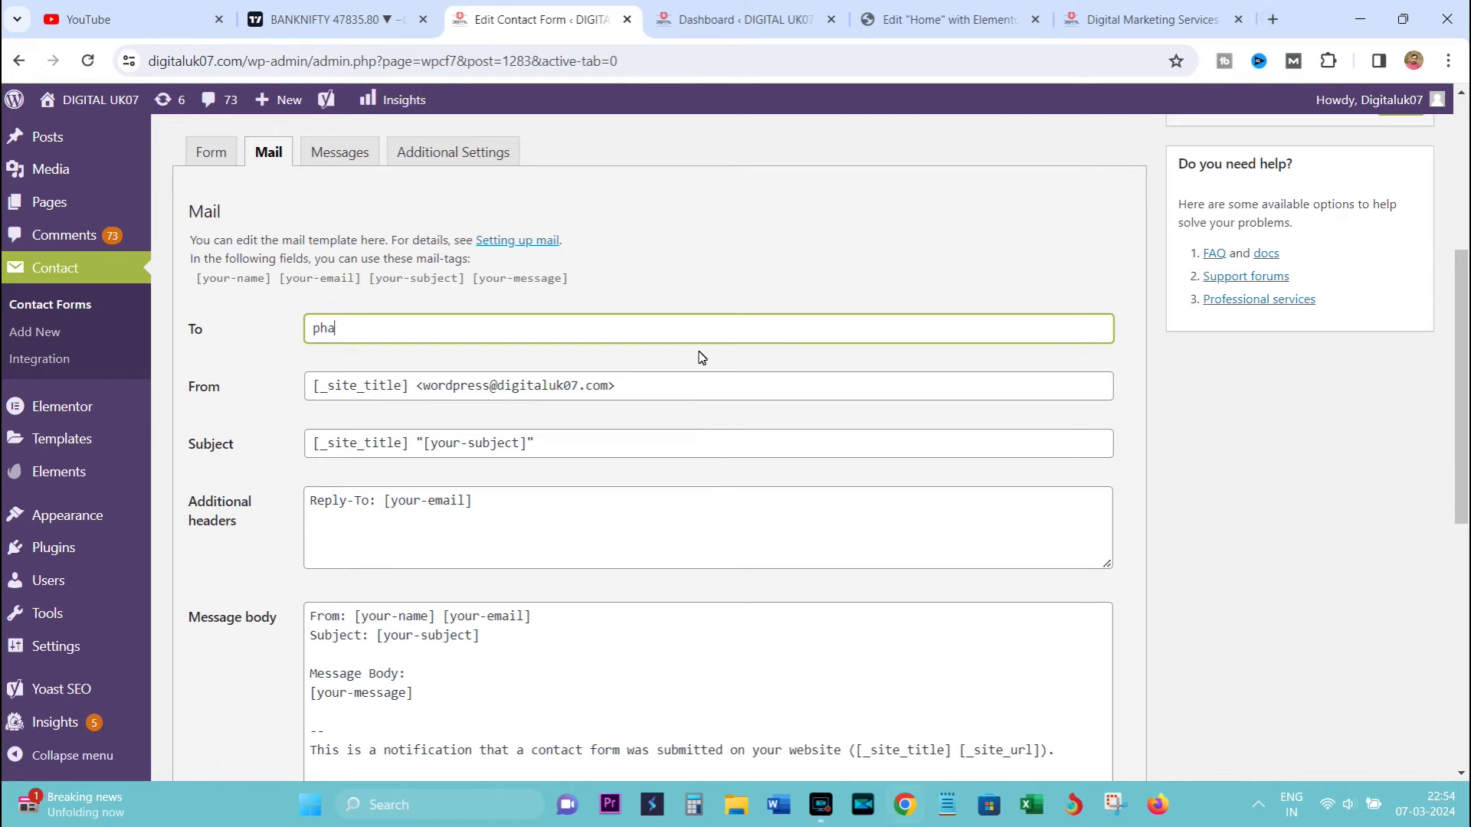
{"action": "type", "text": "rse"}
{"action": "key", "text": "ctrl+a"}
{"action": "key", "text": "ctrl+v"}
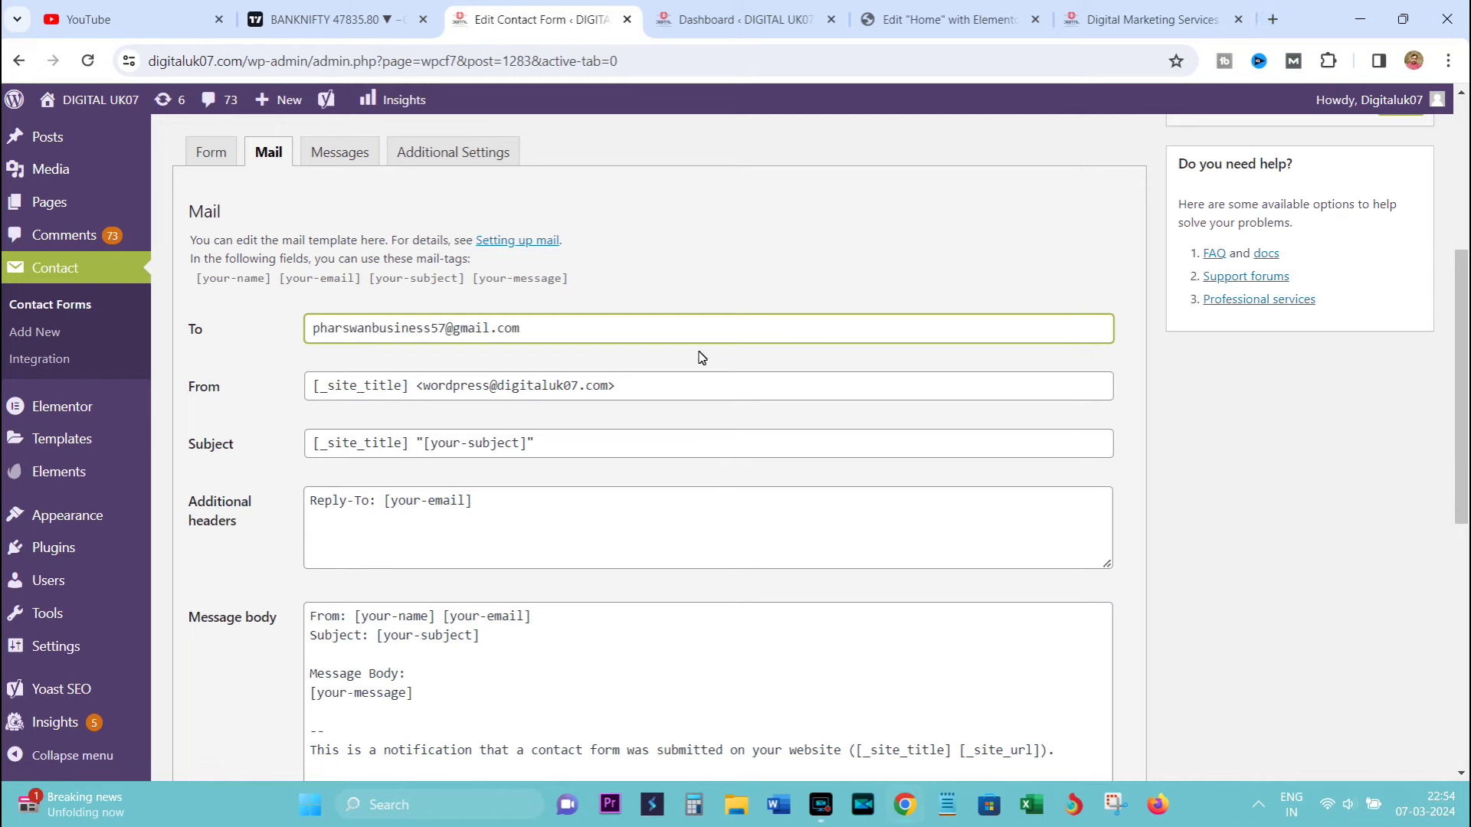
{"action": "key", "text": "ctrl+a"}
{"action": "left_click", "coordinate": [580, 366]}
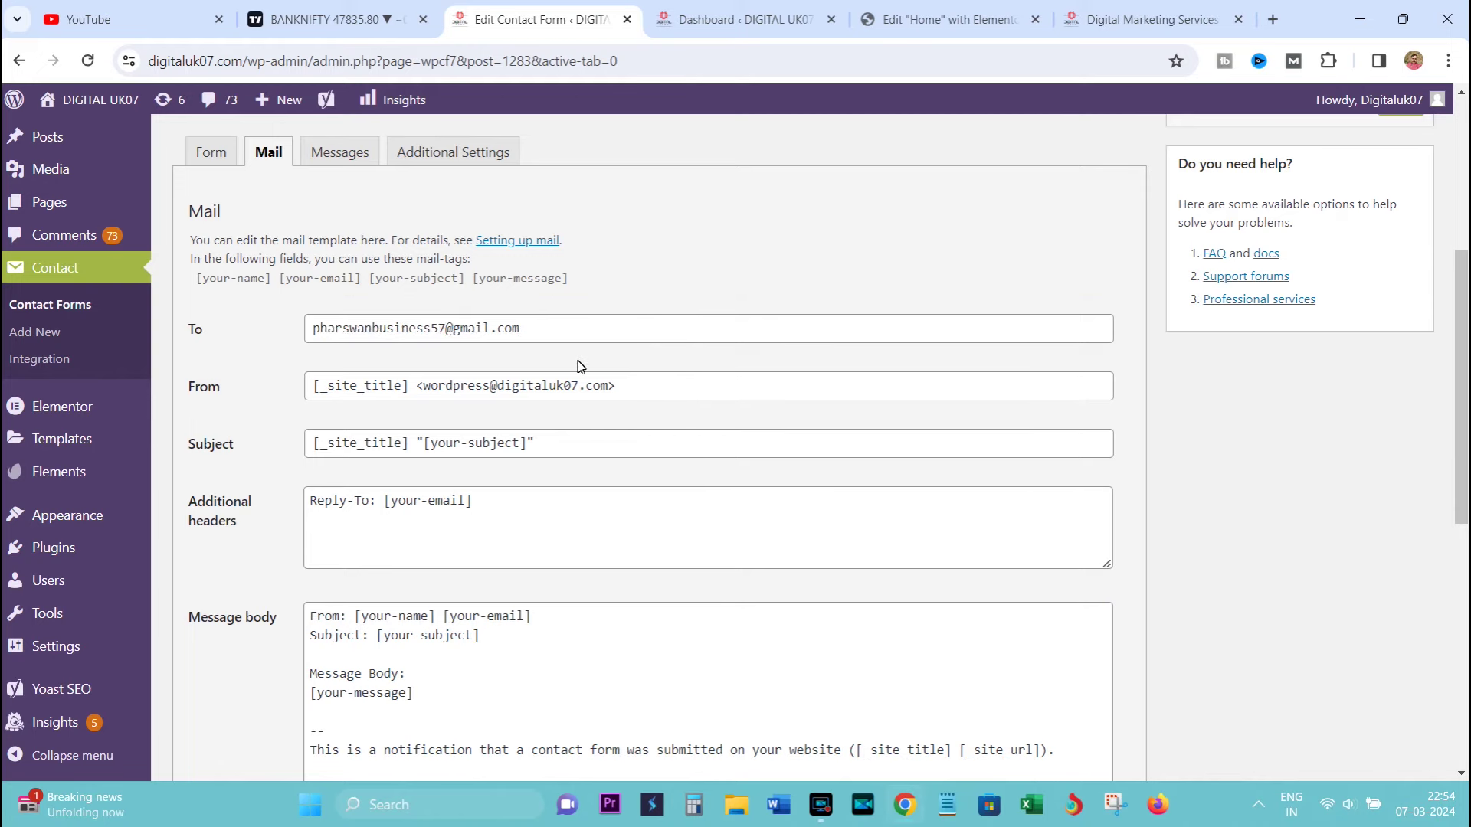
{"action": "left_click_drag", "start_coordinate": [546, 324], "coordinate": [296, 337]}
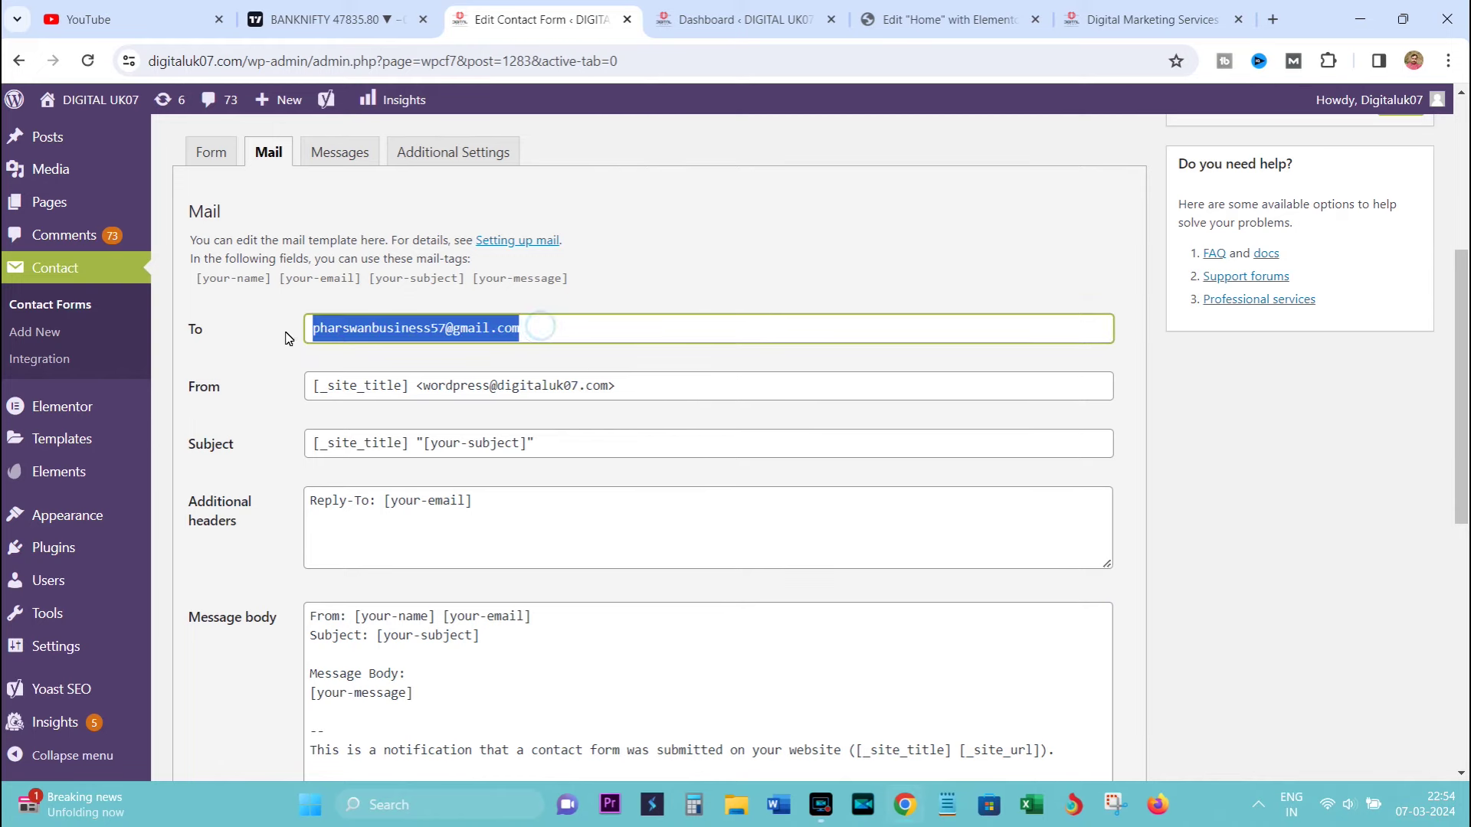
{"action": "left_click", "coordinate": [233, 330]}
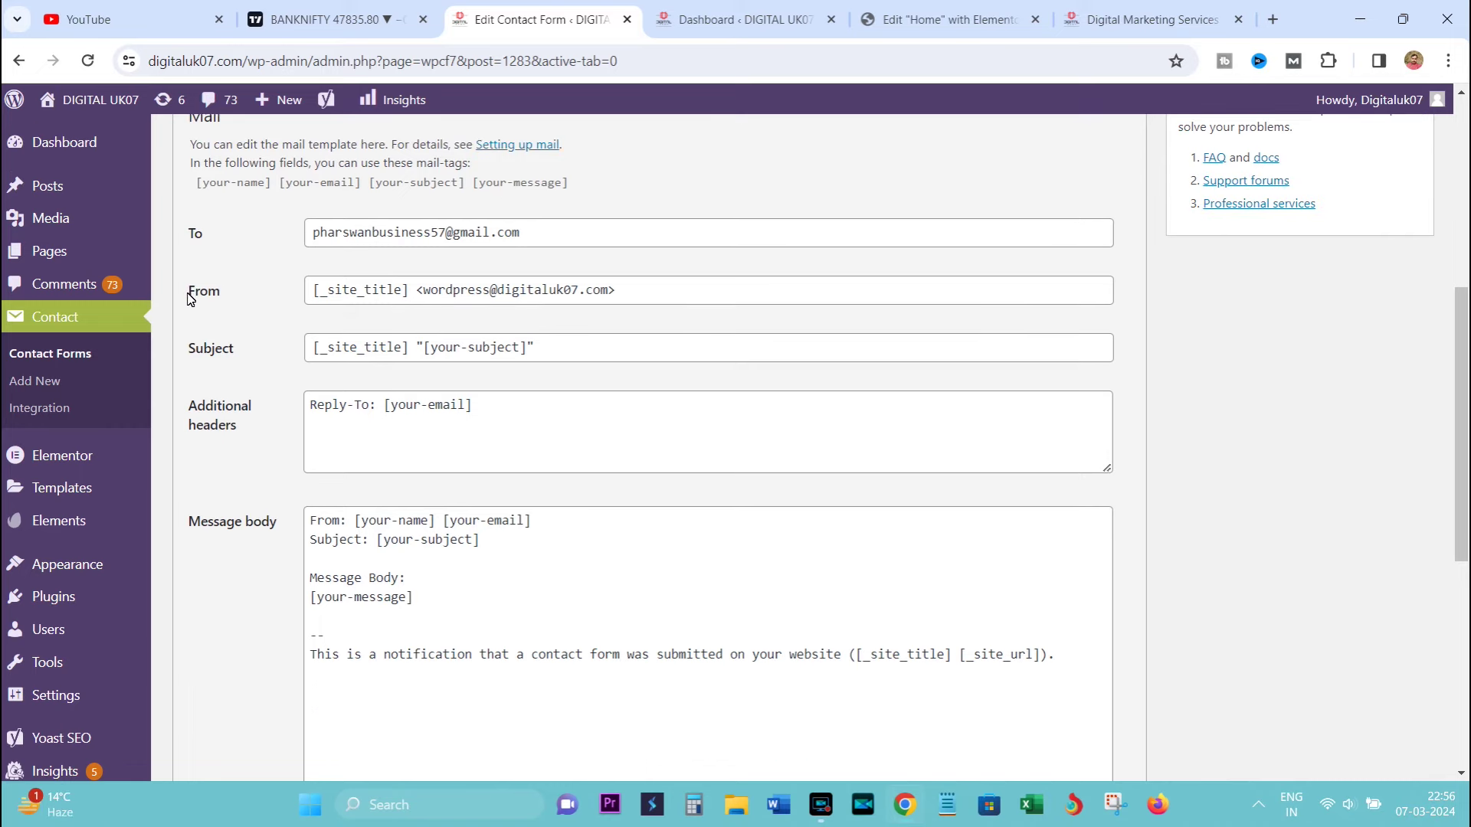
Replace the part before the @ in the mail template's From address with "info".
{"action": "left_click_drag", "start_coordinate": [190, 298], "coordinate": [191, 302]}
{"action": "left_click", "coordinate": [215, 305]}
{"action": "left_click_drag", "start_coordinate": [491, 290], "coordinate": [425, 295]}
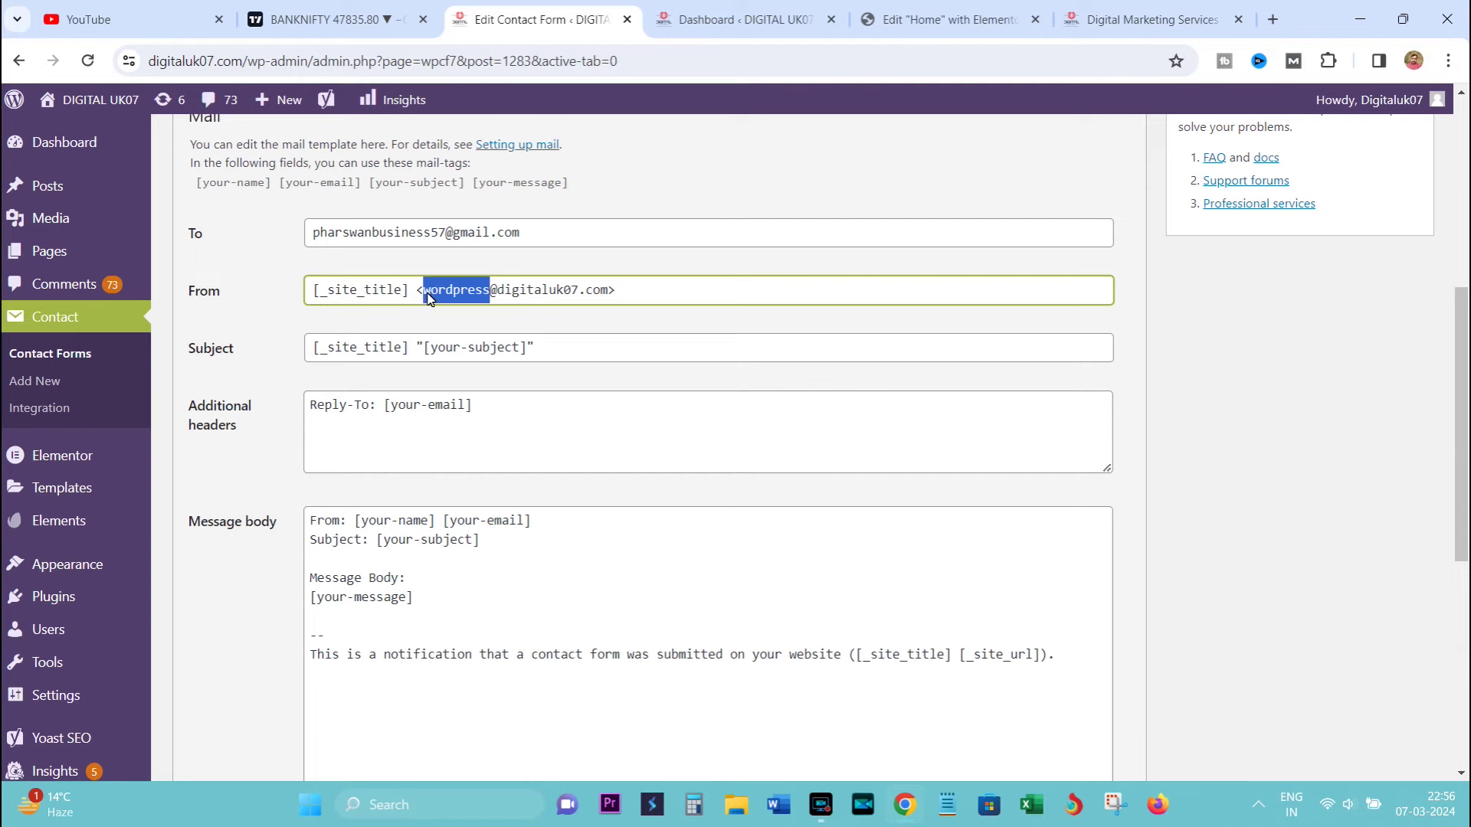
{"action": "key", "text": "BackSpace"}
{"action": "type", "text": "info"}
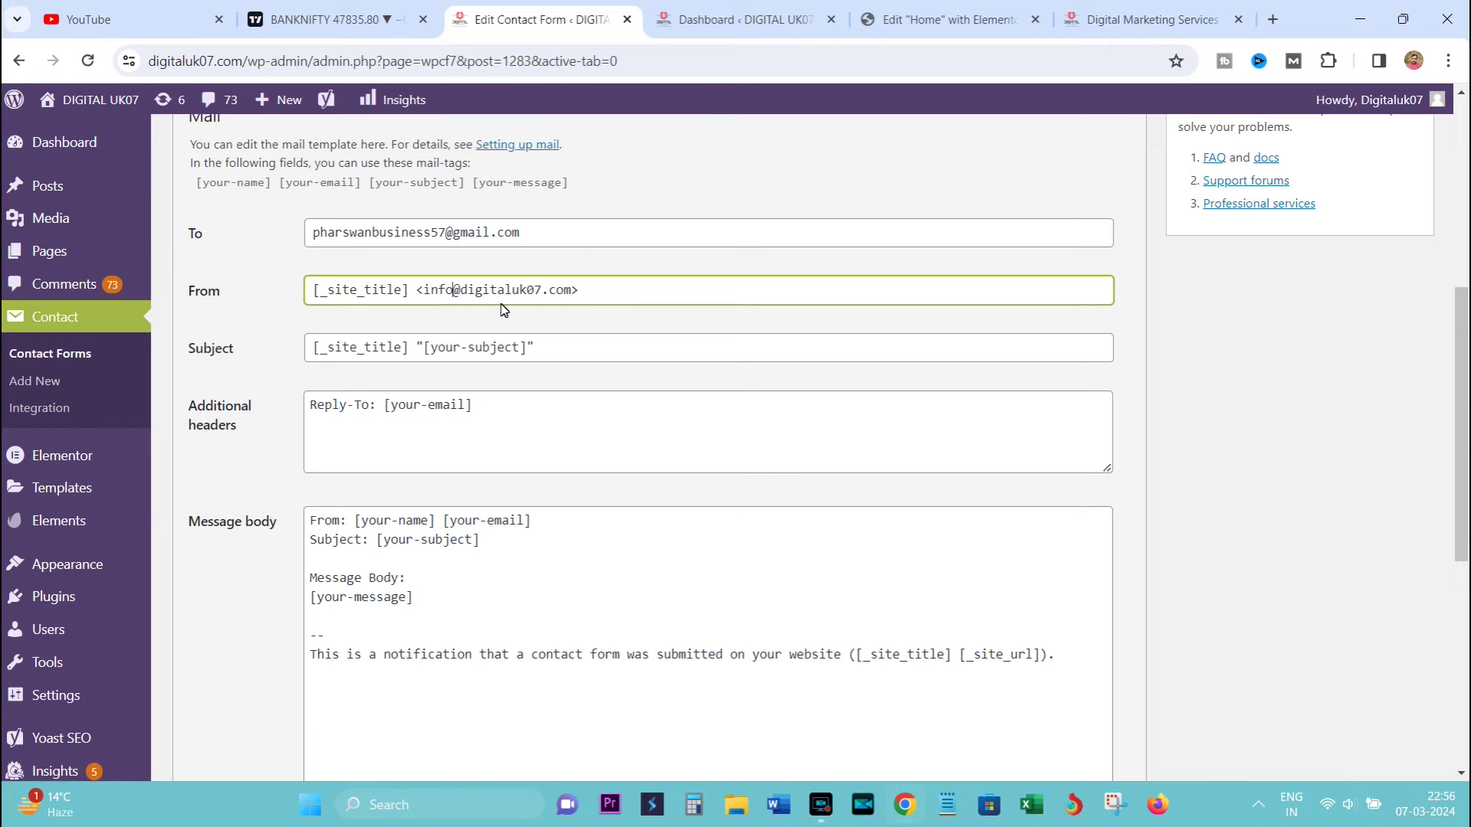
{"action": "left_click", "coordinate": [605, 324]}
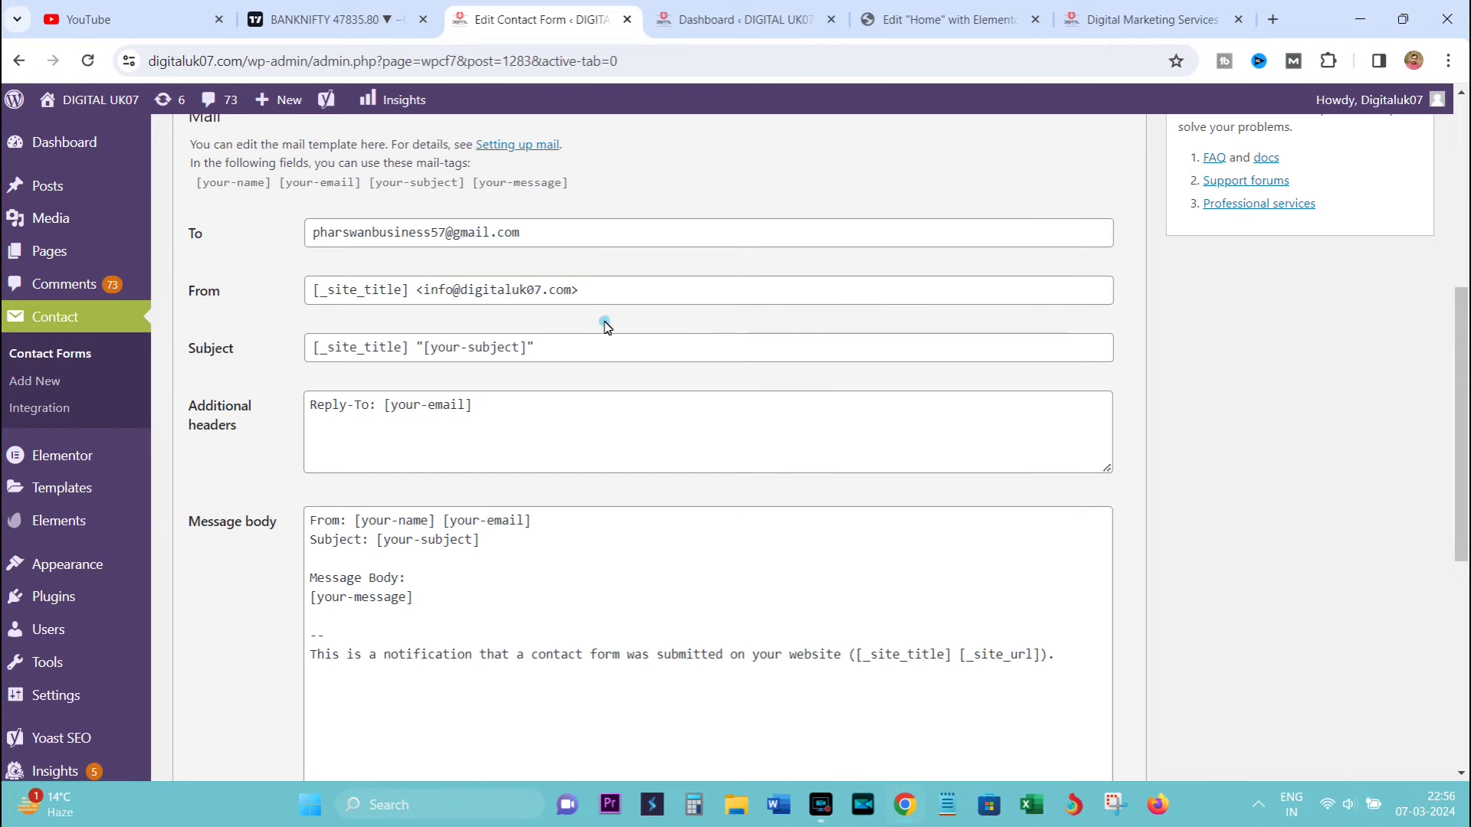
Compare the mail template's [your-subject] tag with the Subject and Mobile No fields of the contact form on the live page.
{"action": "left_click_drag", "start_coordinate": [187, 345], "coordinate": [519, 348]}
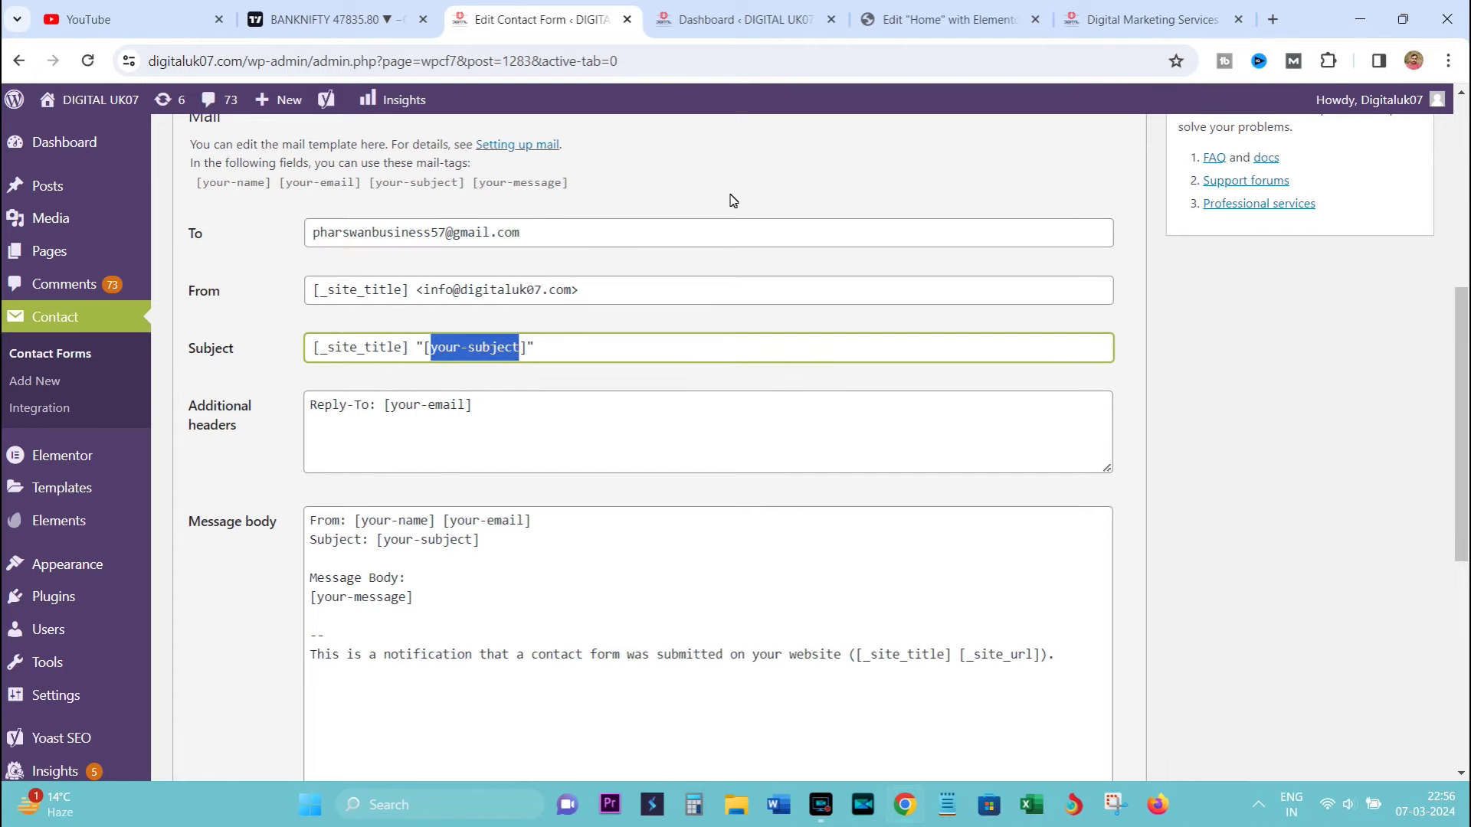
{"action": "left_click", "coordinate": [1090, 20]}
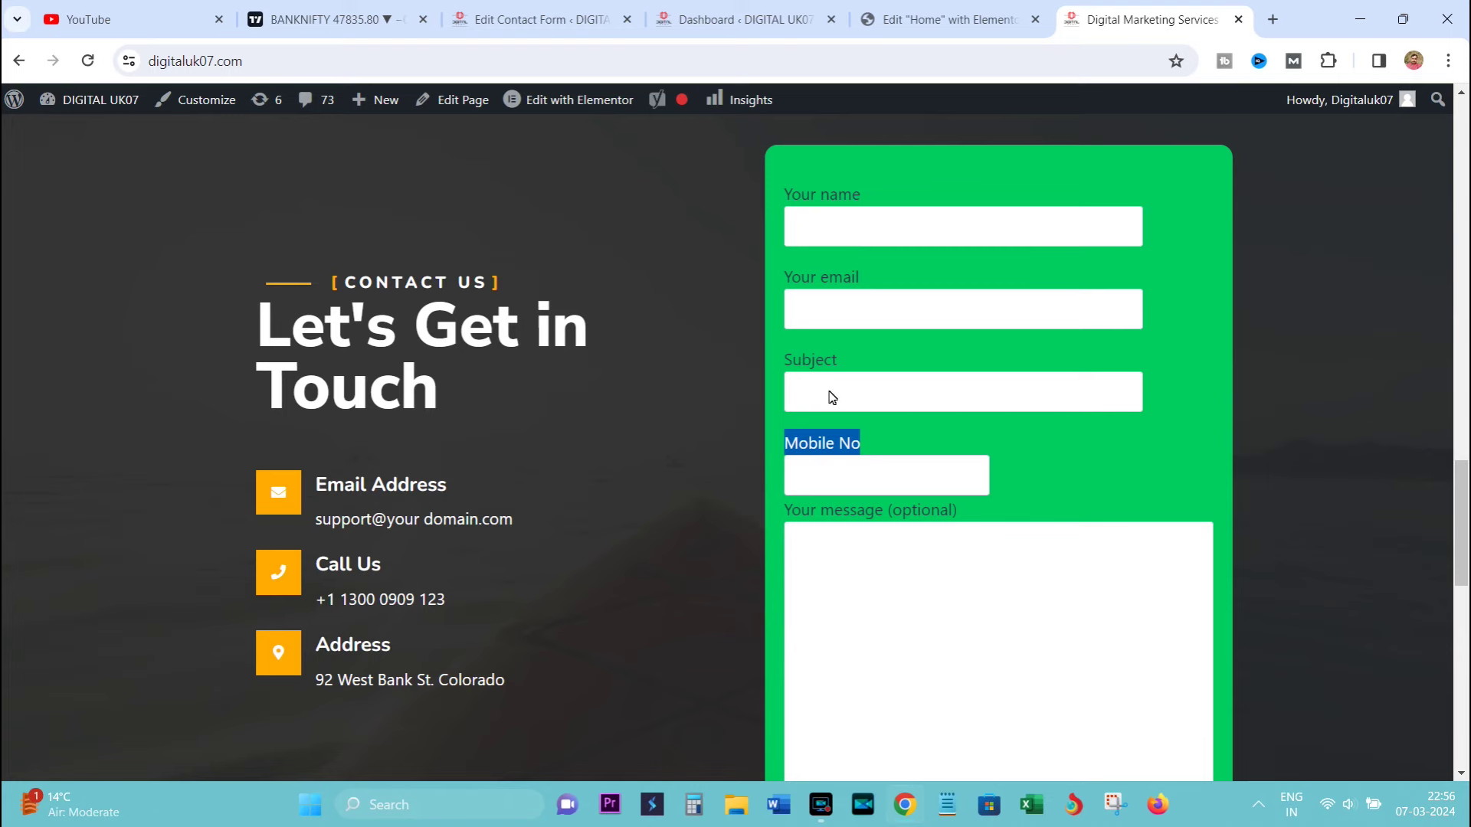
{"action": "left_click_drag", "start_coordinate": [789, 360], "coordinate": [839, 360]}
{"action": "left_click_drag", "start_coordinate": [789, 443], "coordinate": [864, 446]}
{"action": "left_click", "coordinate": [950, 19]}
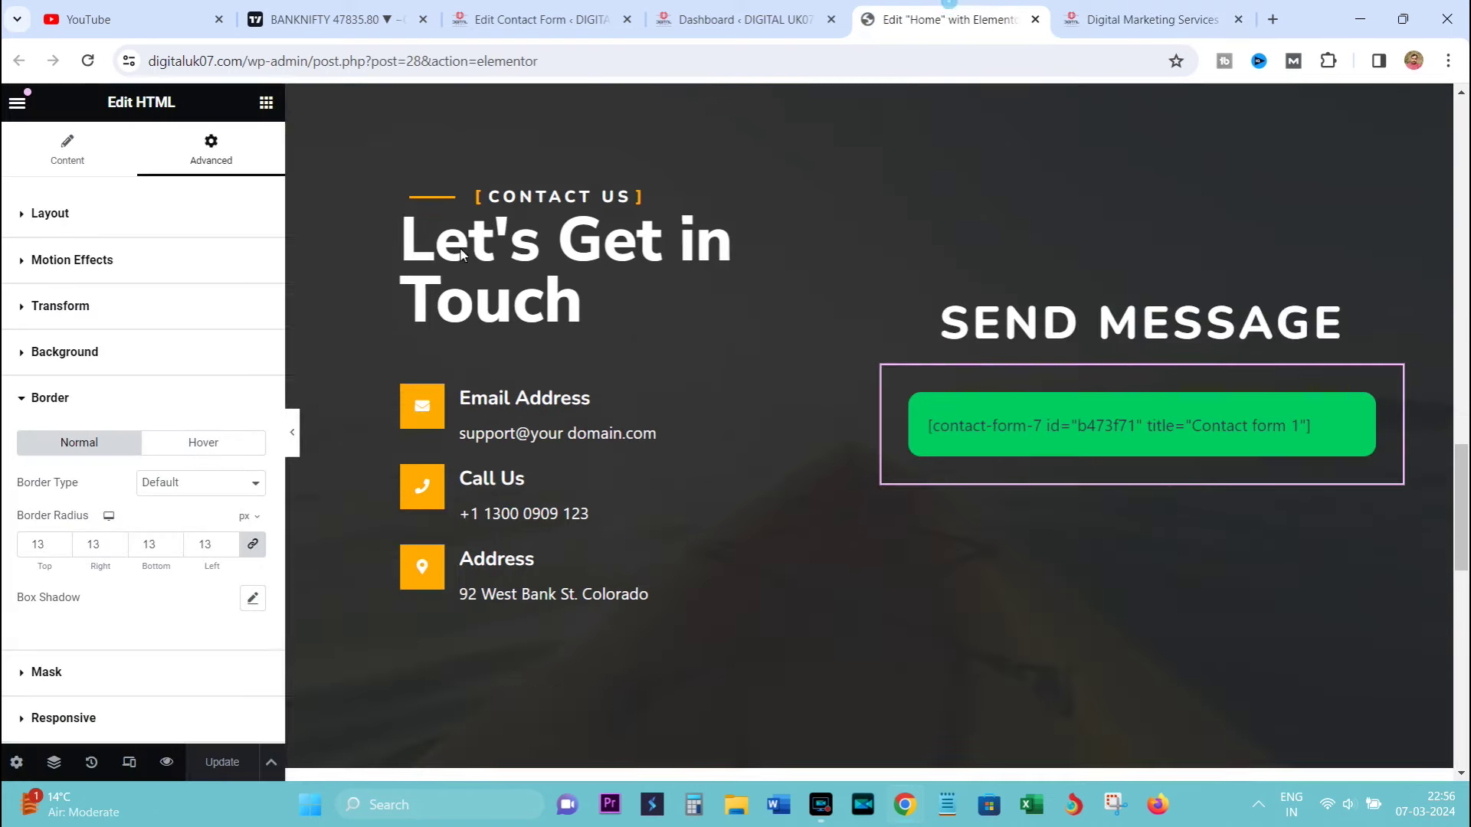
{"action": "left_click", "coordinate": [586, 15]}
{"action": "left_click", "coordinate": [460, 347]}
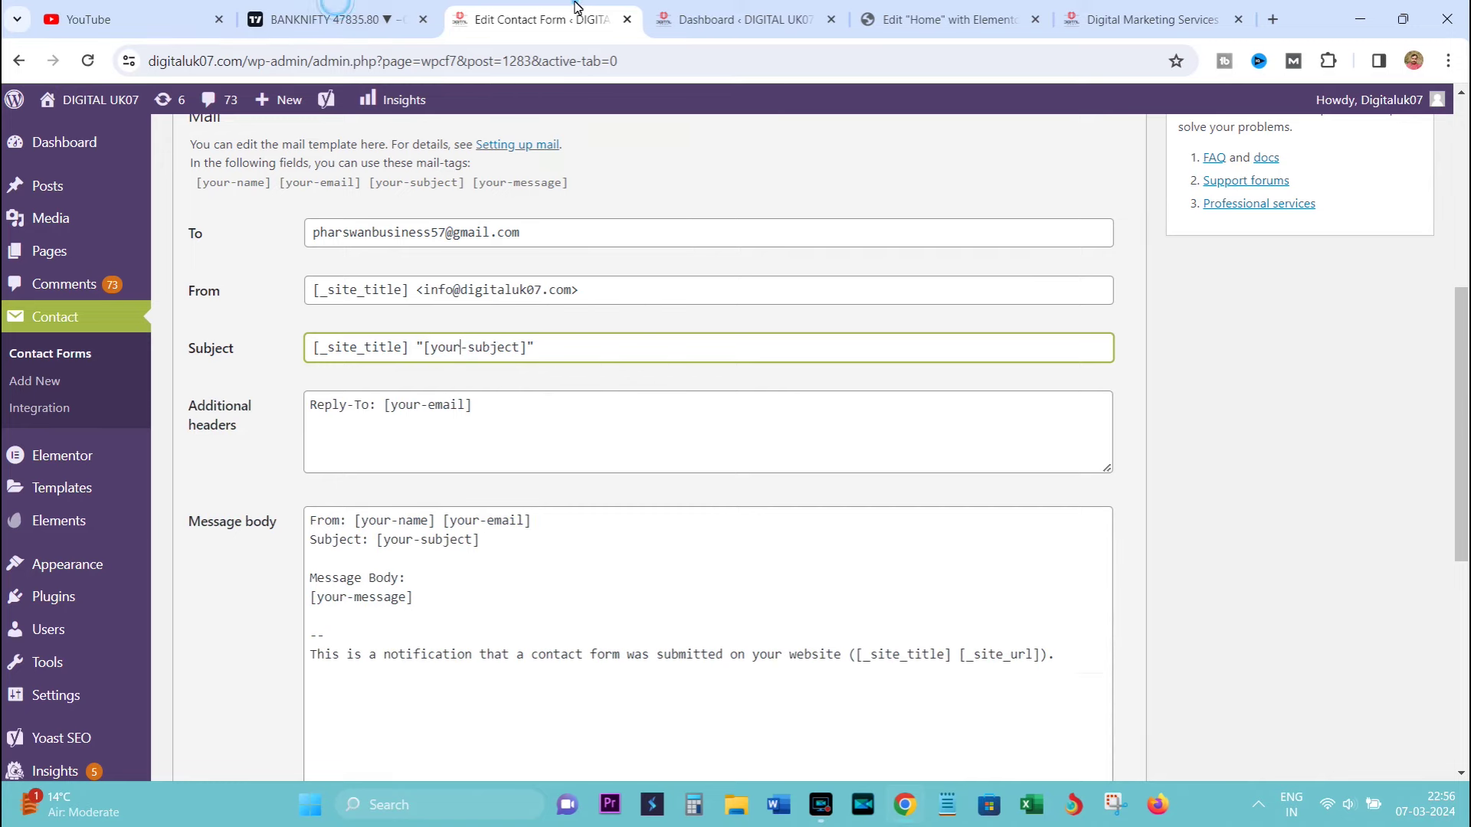
Examine the Subject field and its surrounding tags in the contact form's form template.
{"action": "scroll", "coordinate": [226, 244], "scroll_direction": "up", "scroll_amount": 5}
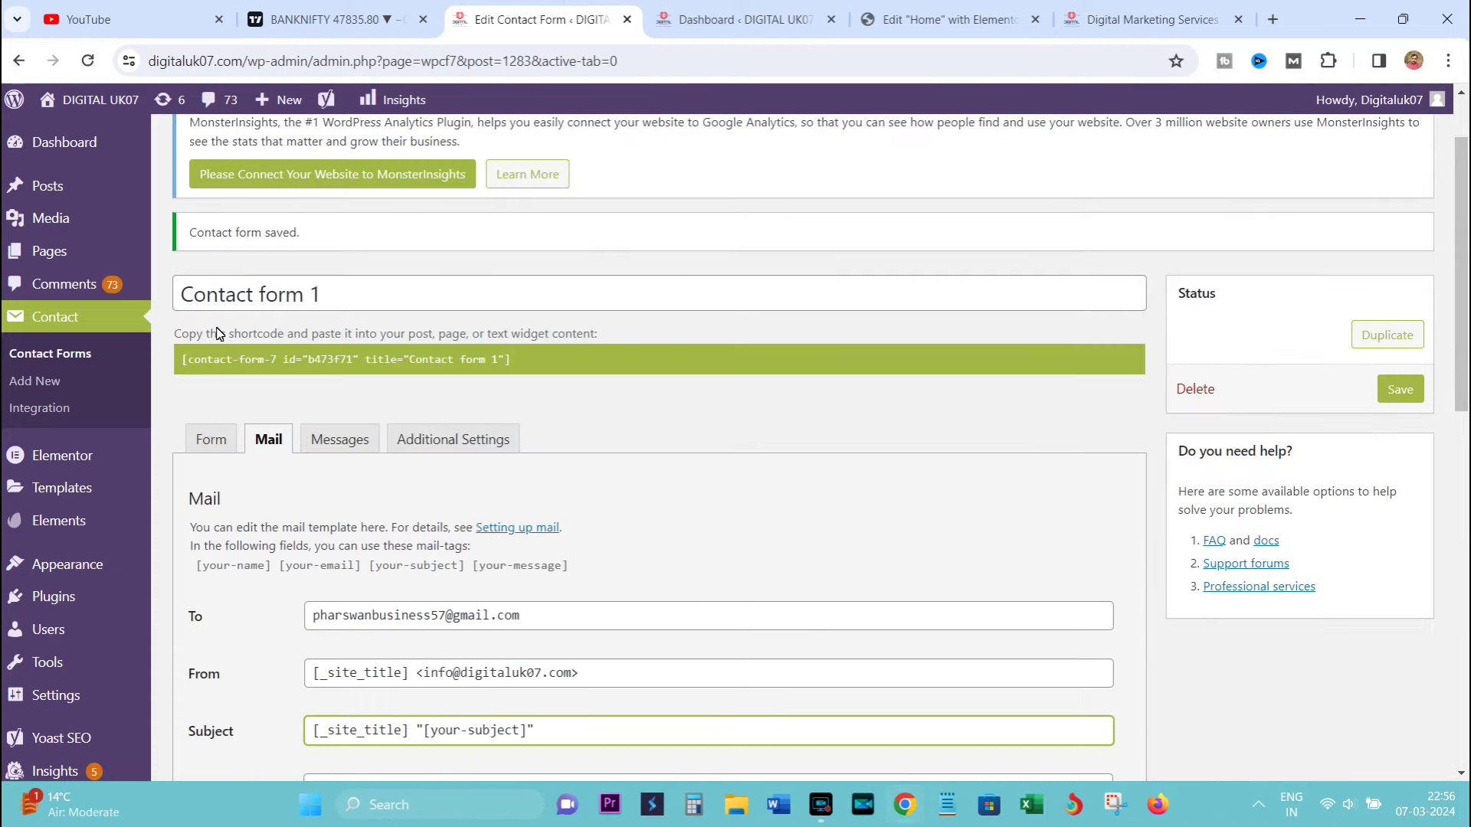
{"action": "left_click", "coordinate": [214, 436]}
{"action": "scroll", "coordinate": [400, 491], "scroll_direction": "down", "scroll_amount": 3}
{"action": "left_click", "coordinate": [231, 461]}
{"action": "left_click", "coordinate": [735, 19]}
{"action": "left_click", "coordinate": [536, 19]}
{"action": "left_click", "coordinate": [736, 19]}
{"action": "left_click", "coordinate": [605, 9]}
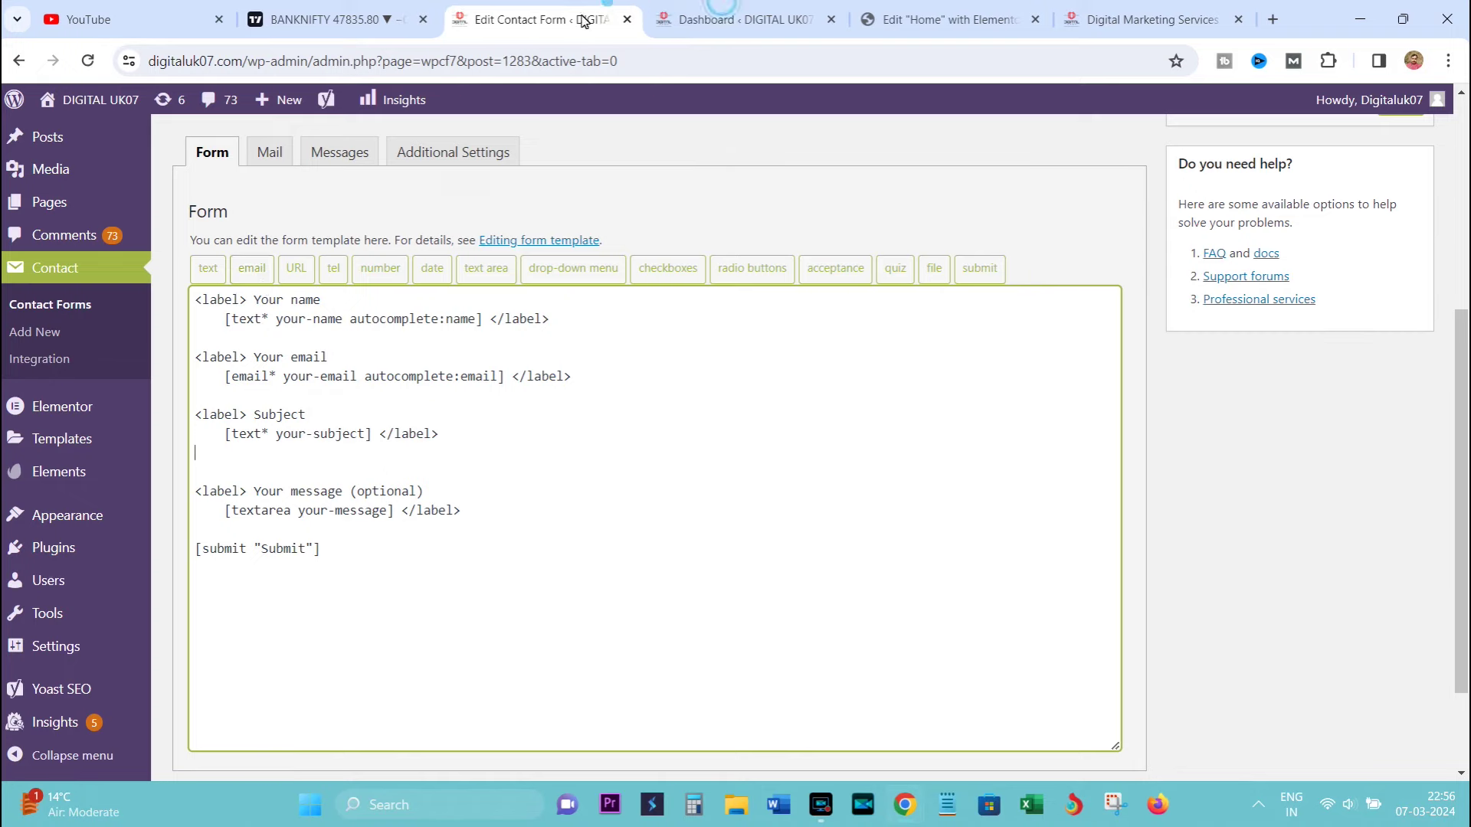
Return to the mail template and examine the [your-subject] tag in Subject and the [your-email] tag in Additional headers.
{"action": "scroll", "coordinate": [280, 439], "scroll_direction": "up", "scroll_amount": 3}
{"action": "left_click", "coordinate": [270, 439]}
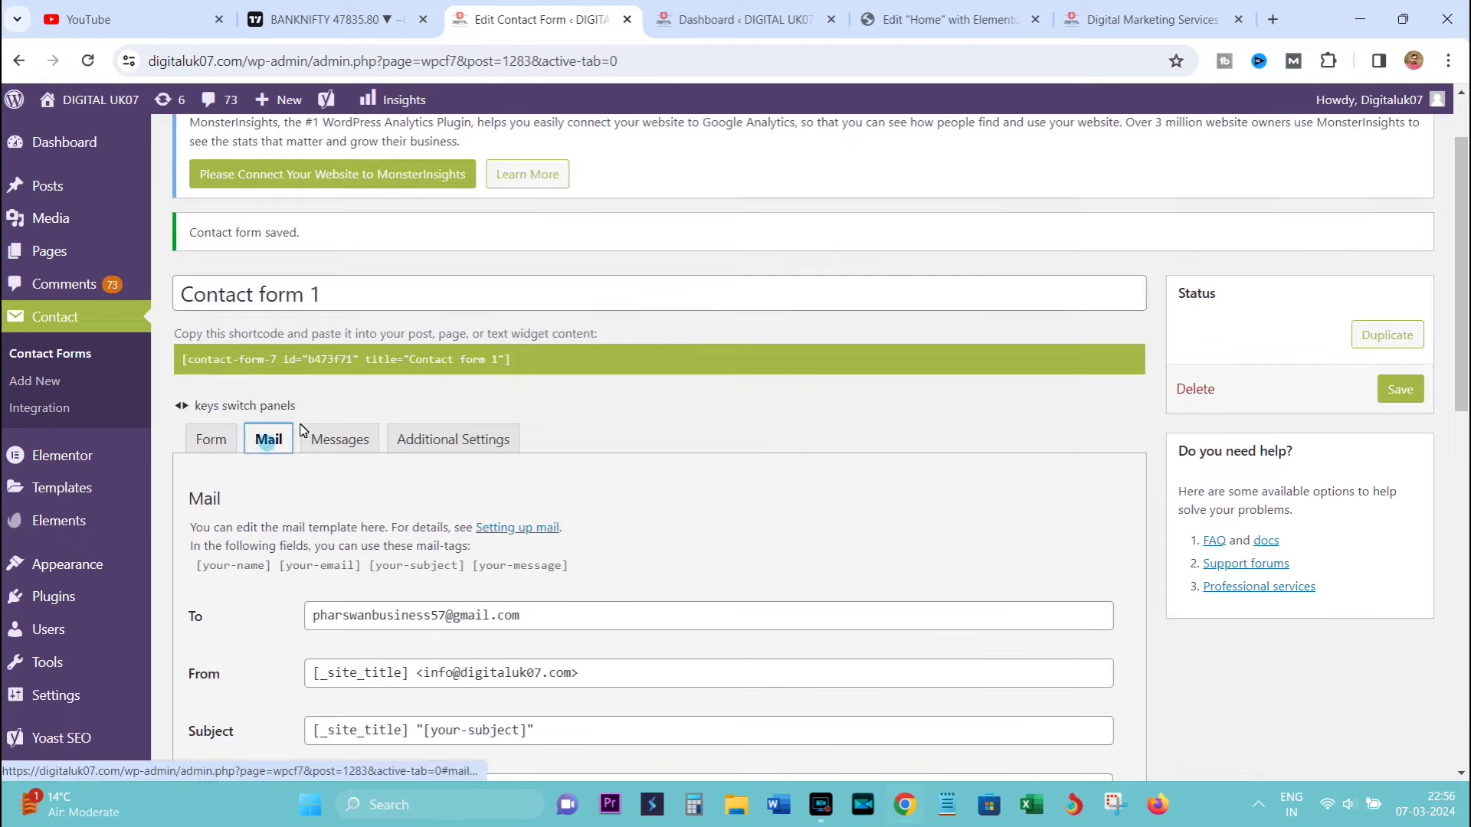
{"action": "scroll", "coordinate": [387, 422], "scroll_direction": "down", "scroll_amount": 2}
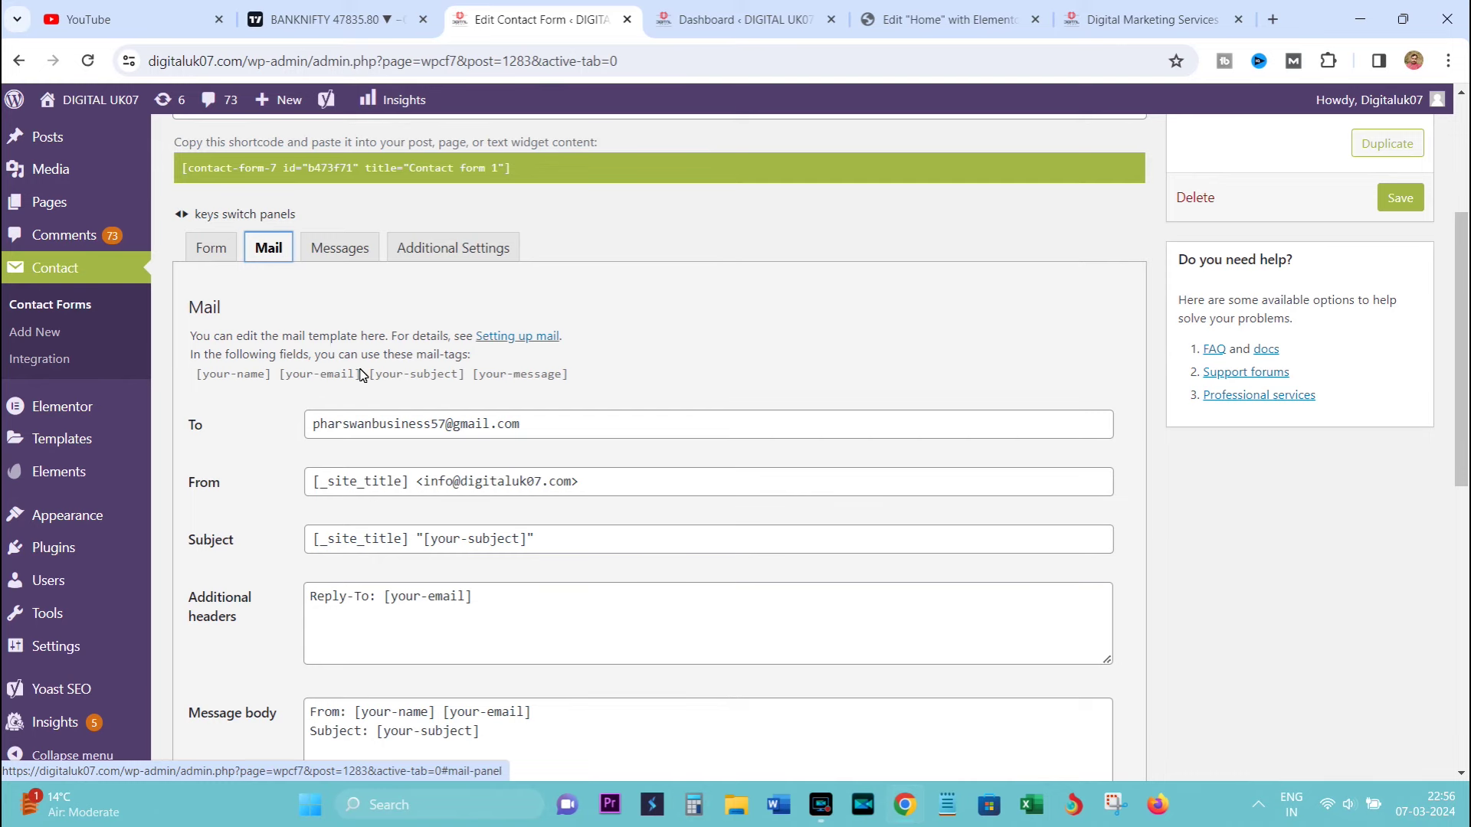
{"action": "scroll", "coordinate": [564, 384], "scroll_direction": "down", "scroll_amount": 2}
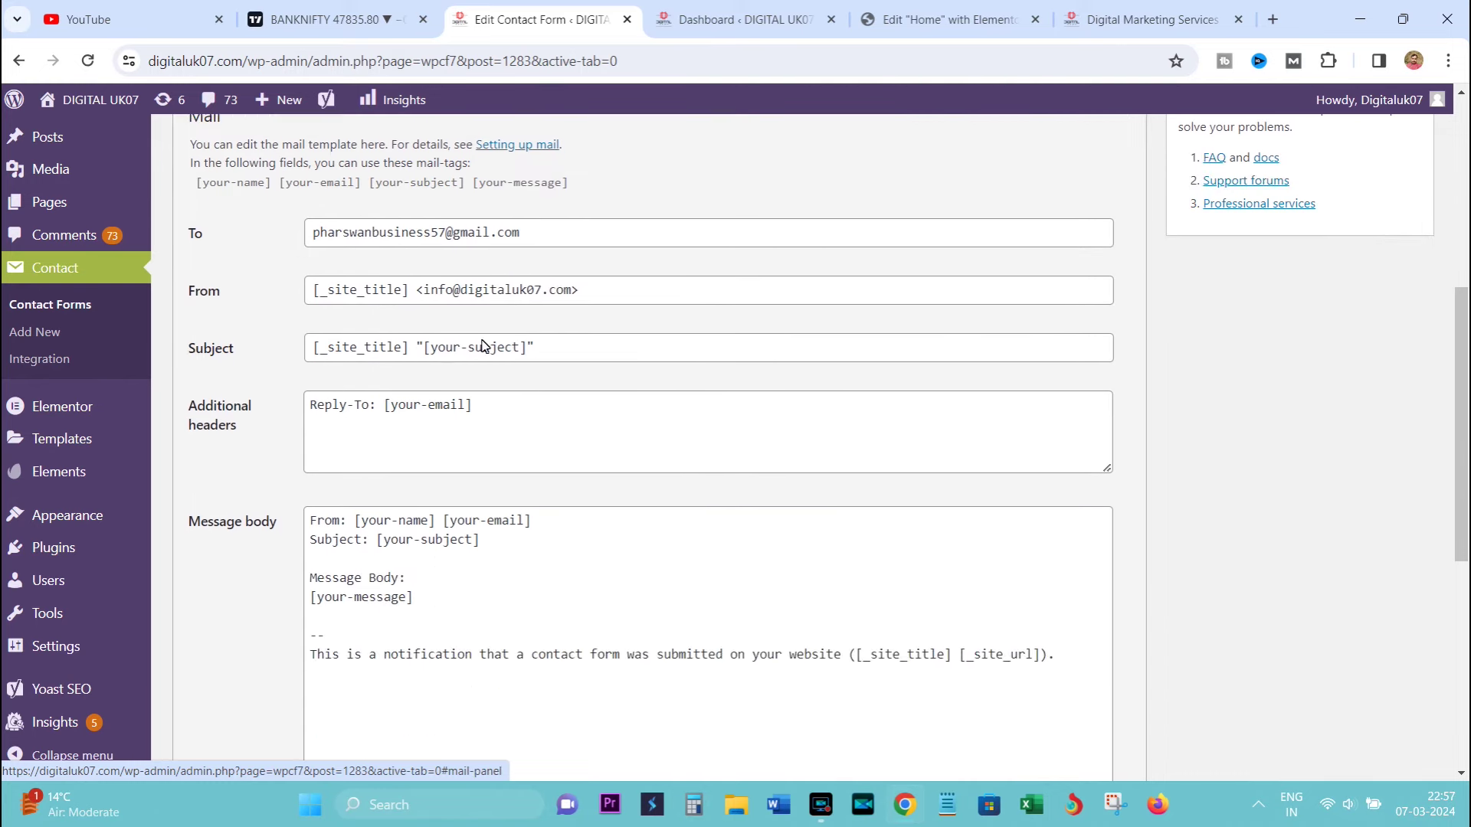
{"action": "left_click_drag", "start_coordinate": [432, 354], "coordinate": [527, 351]}
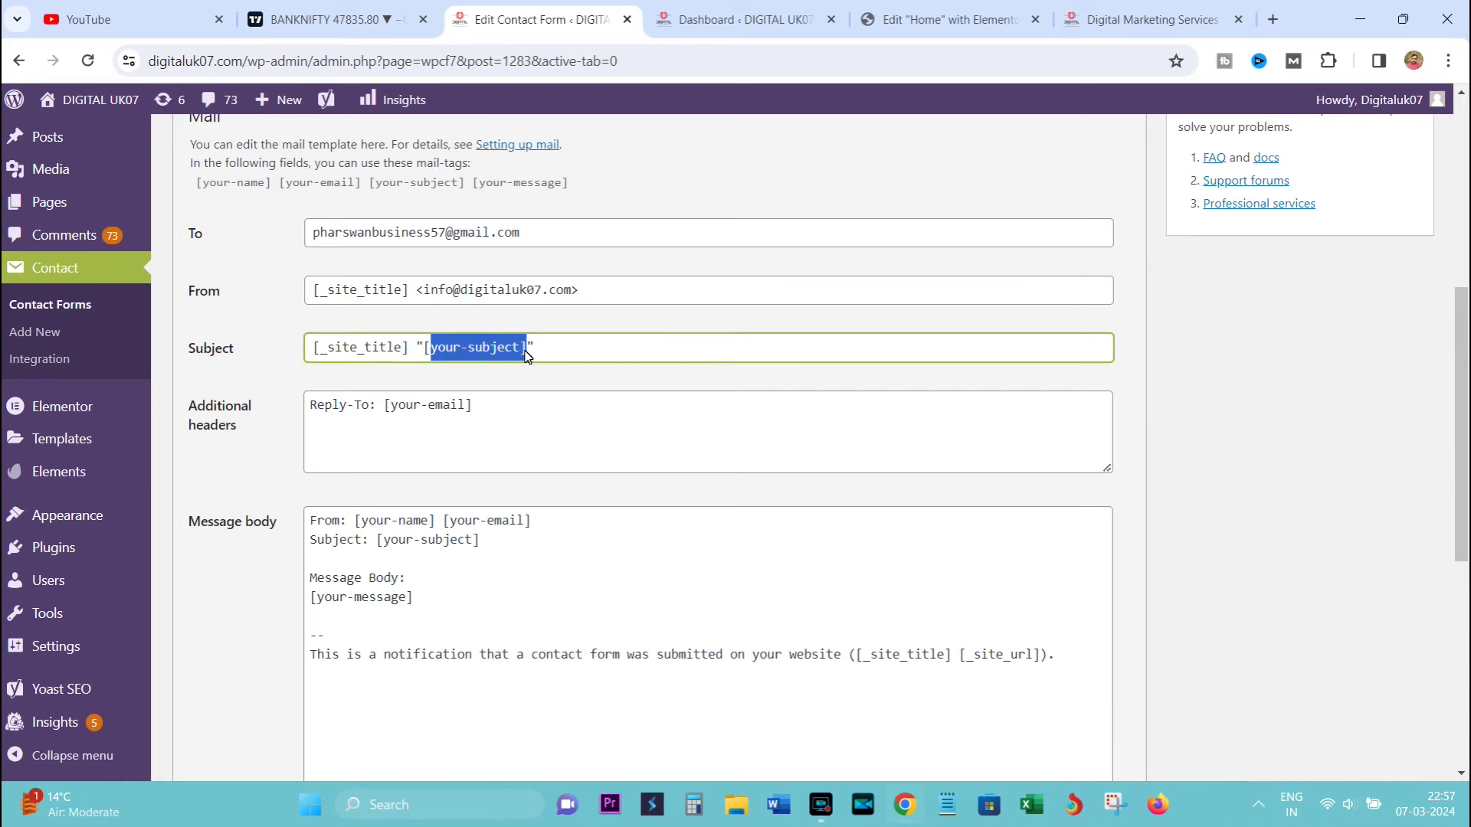
{"action": "left_click", "coordinate": [527, 351]}
{"action": "left_click", "coordinate": [526, 353]}
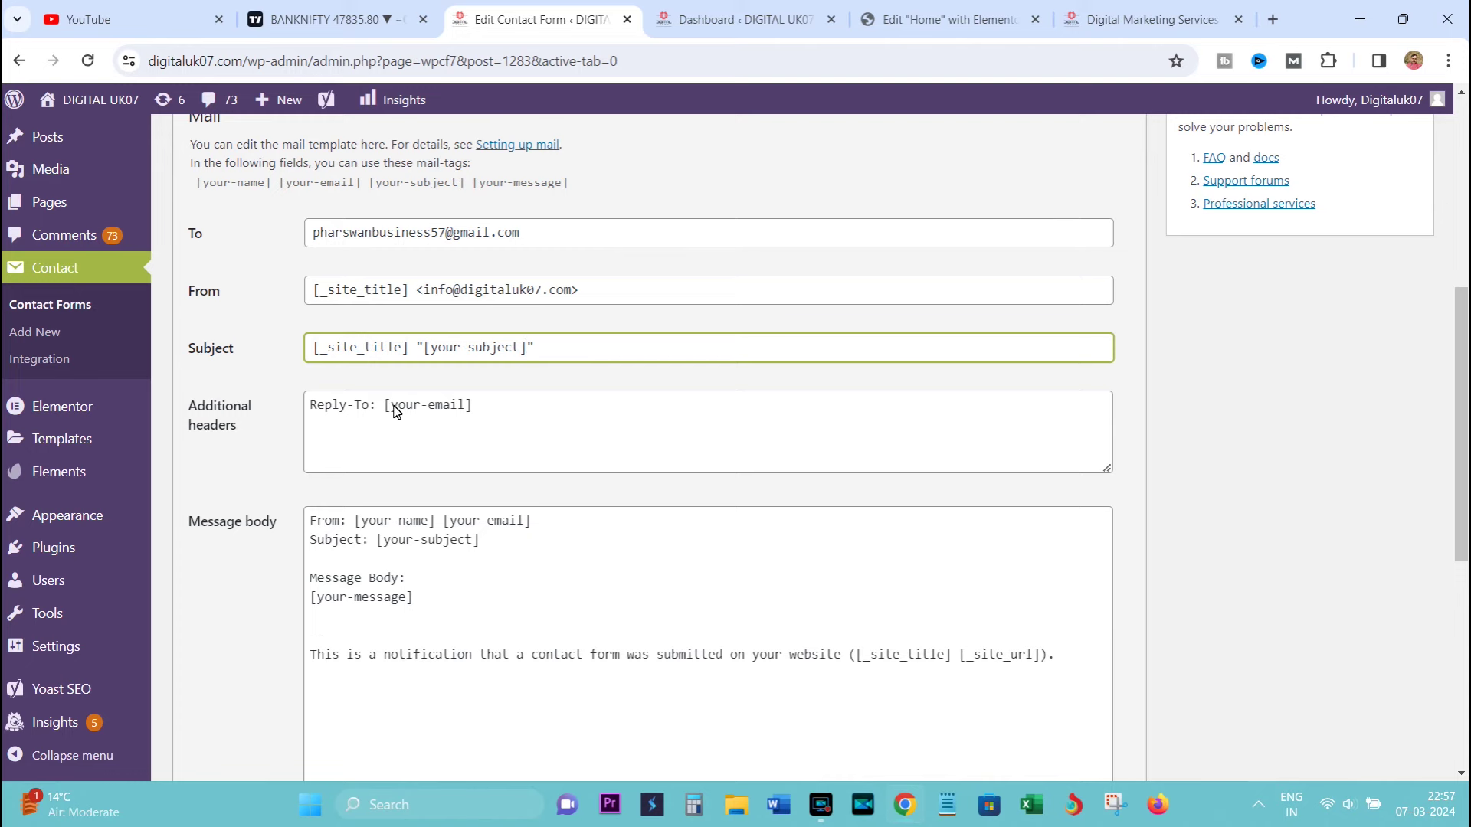
{"action": "left_click_drag", "start_coordinate": [391, 407], "coordinate": [473, 408]}
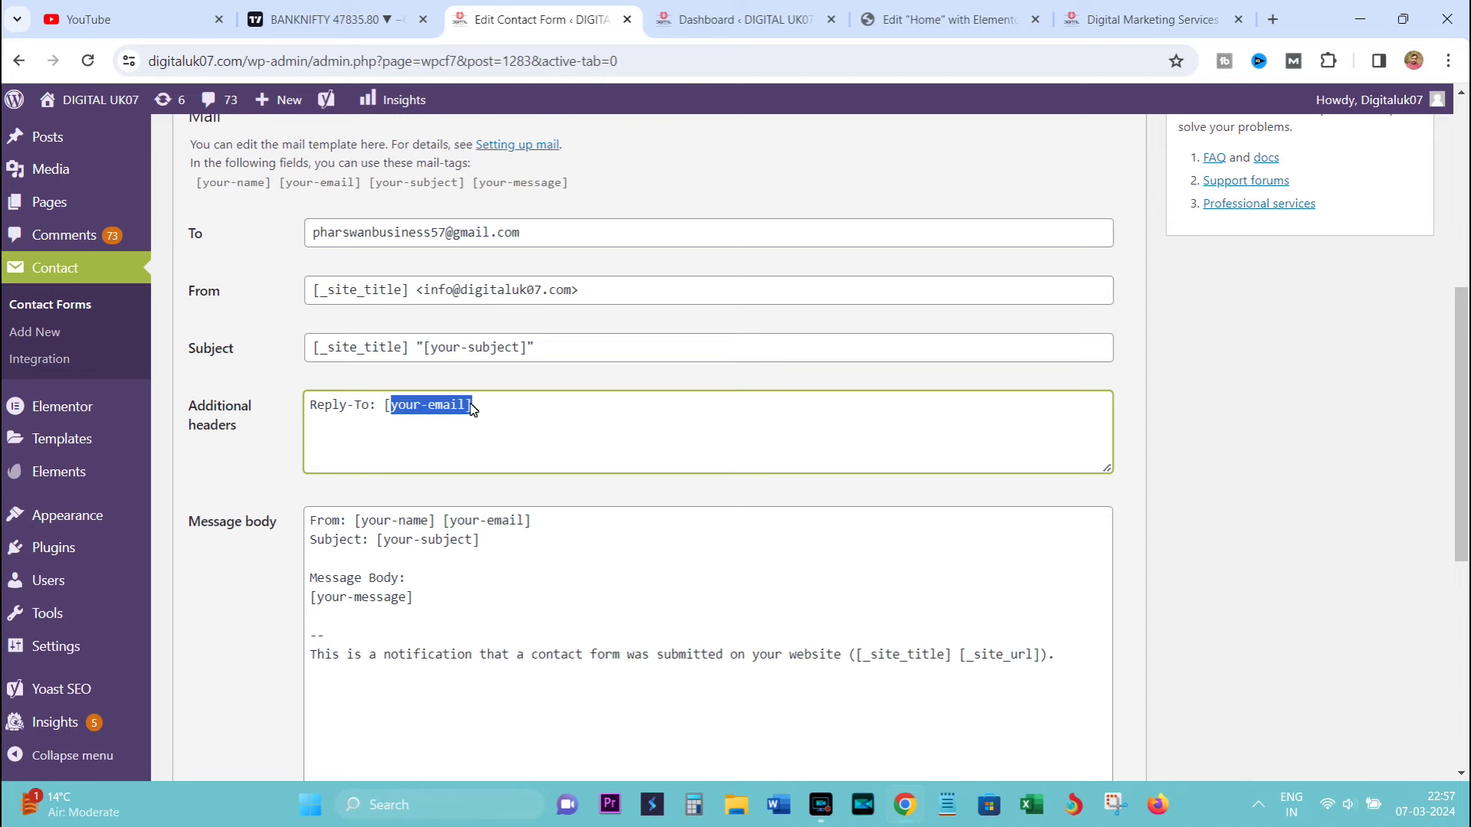
Examine the Reply-To header's [your-email] tag and the message body's From line tags, checking them against the live contact form.
{"action": "left_click", "coordinate": [475, 355]}
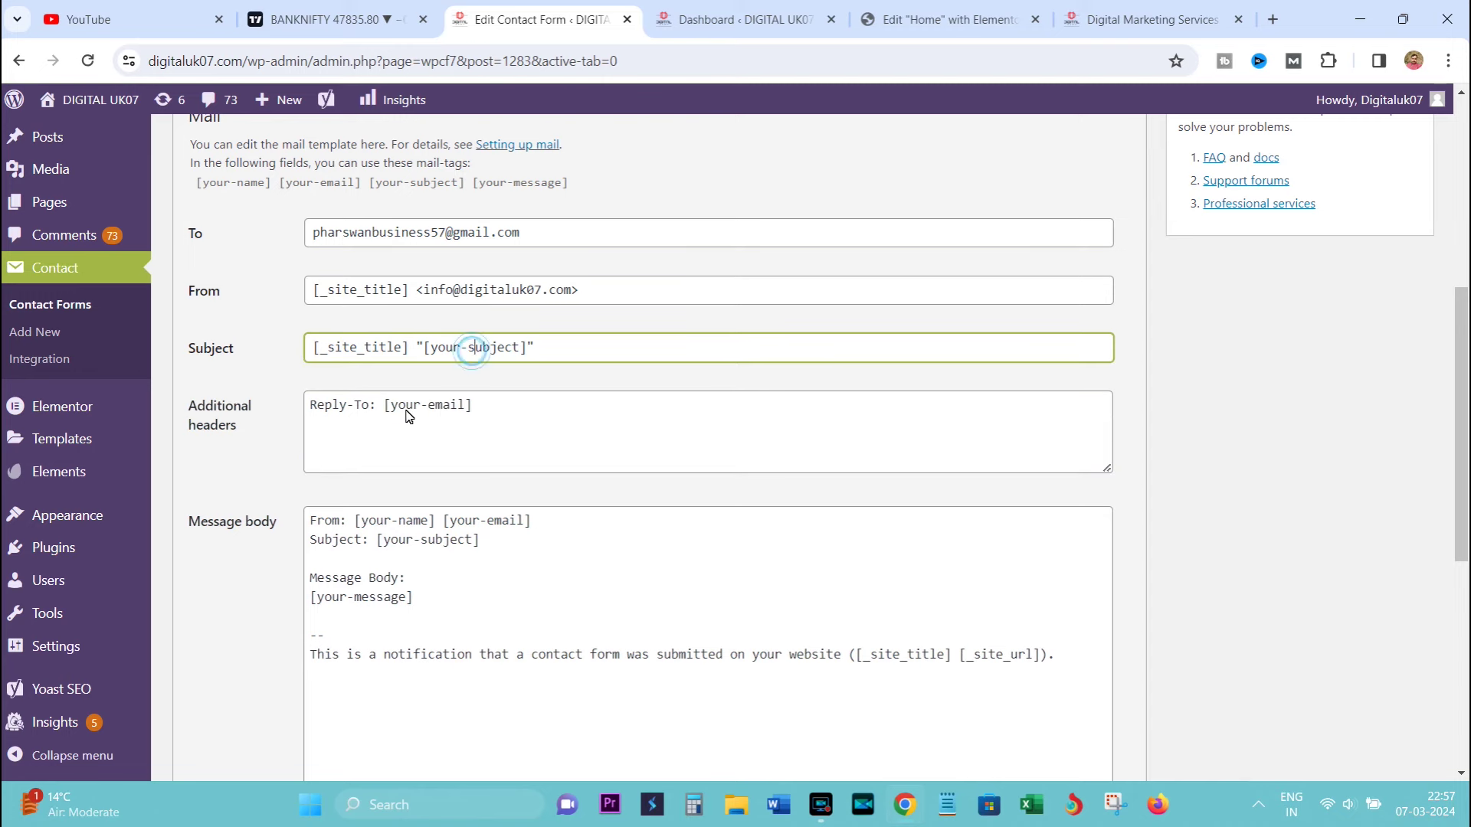
{"action": "left_click_drag", "start_coordinate": [391, 407], "coordinate": [434, 411]}
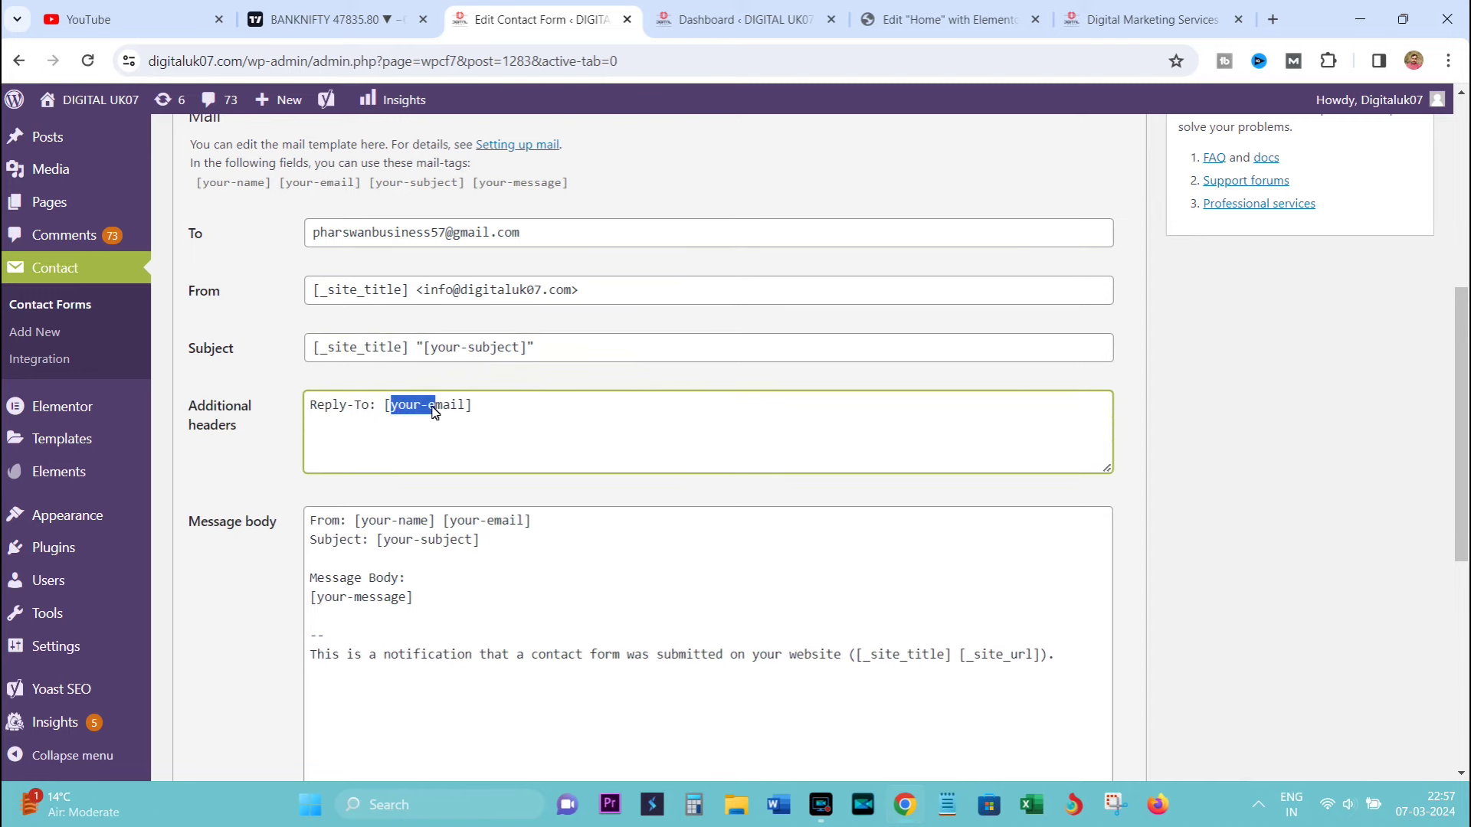
{"action": "scroll", "coordinate": [187, 455], "scroll_direction": "down", "scroll_amount": 1}
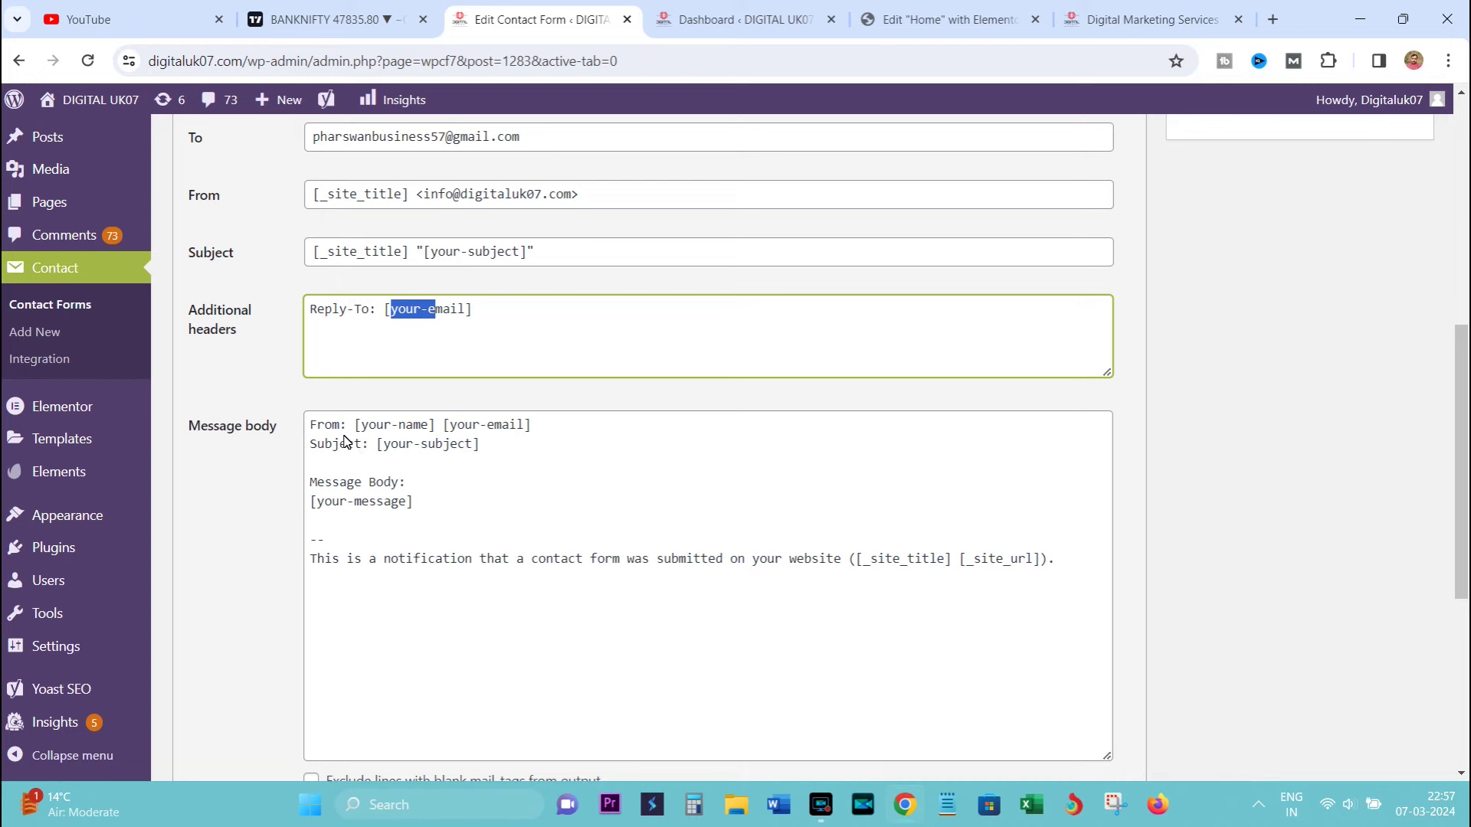
{"action": "left_click_drag", "start_coordinate": [343, 433], "coordinate": [524, 431]}
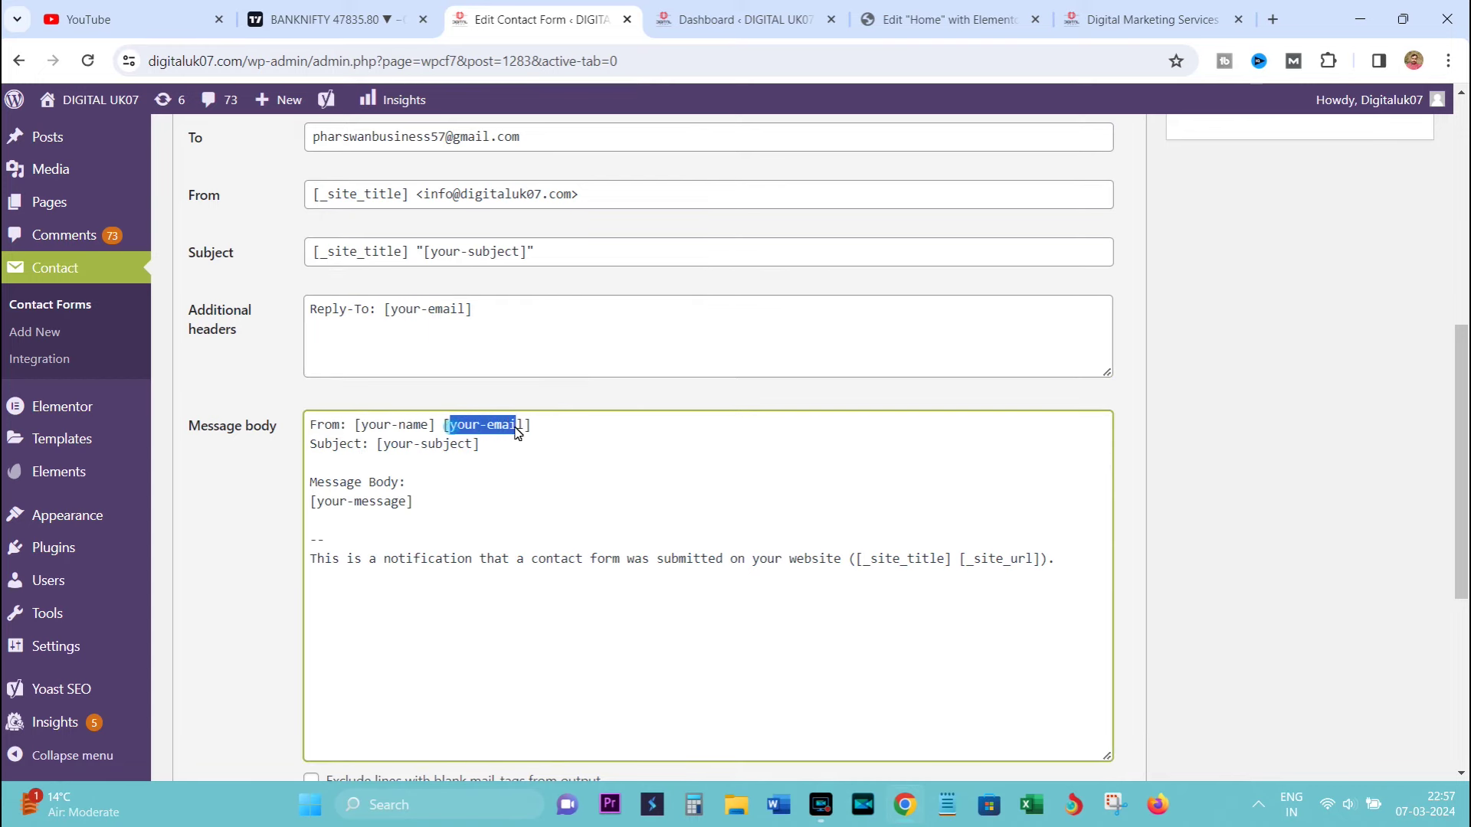
{"action": "left_click", "coordinate": [1149, 19]}
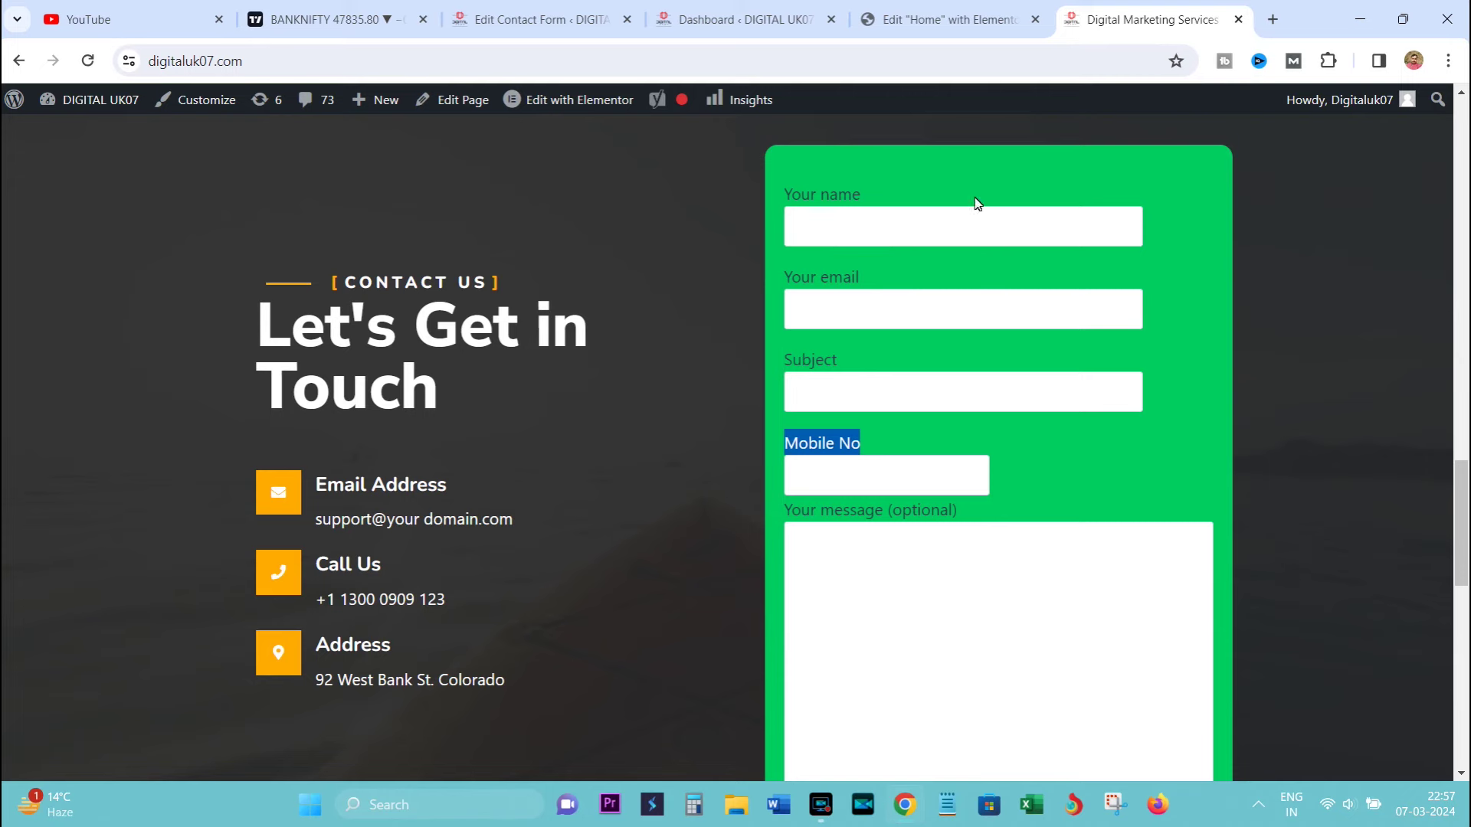
{"action": "left_click", "coordinate": [494, 7]}
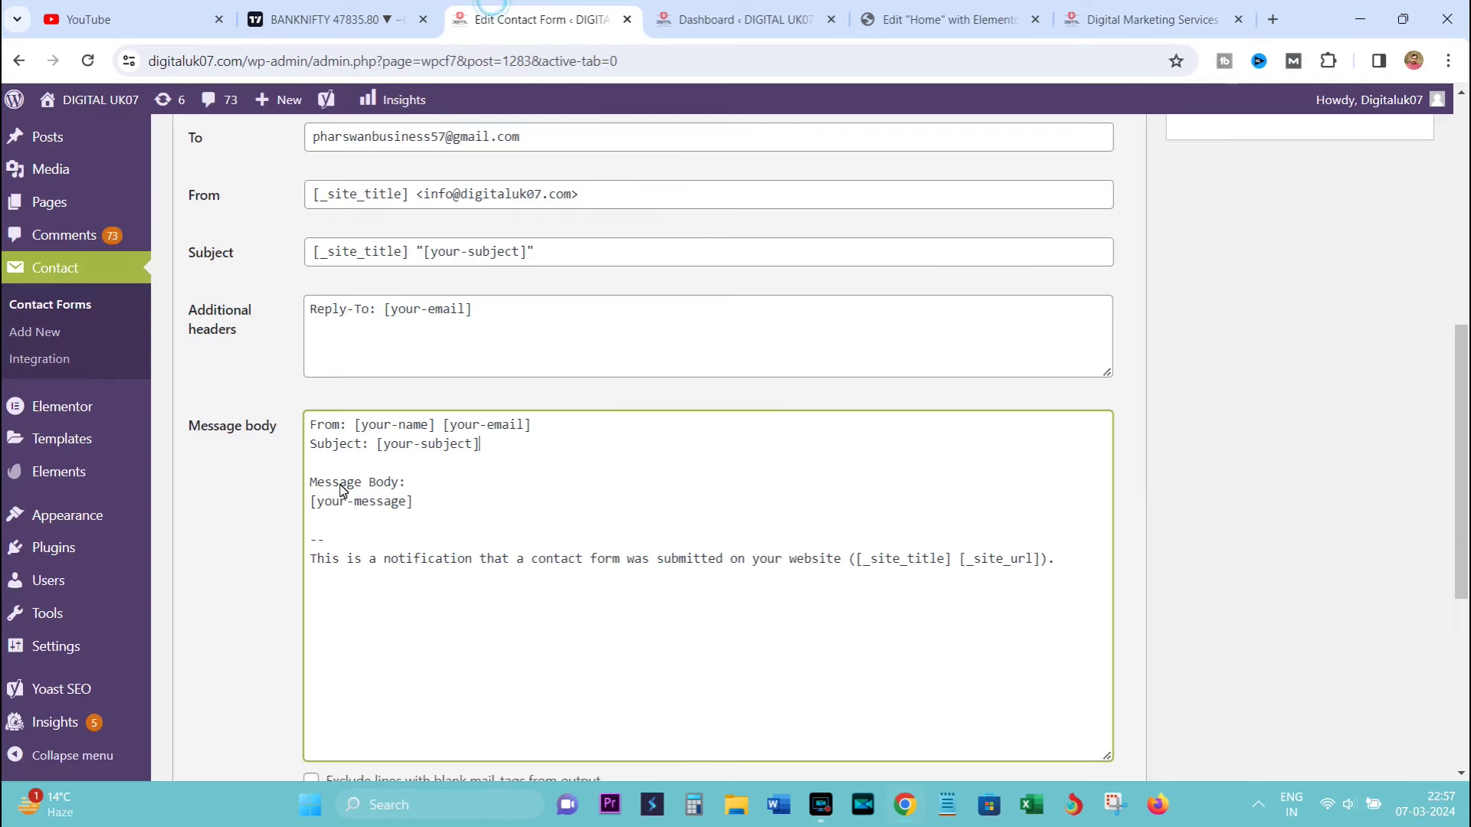
{"action": "left_click_drag", "start_coordinate": [361, 425], "coordinate": [501, 430]}
Compare the [your-name] and [your-email] tags in the message body with the mail-tags listed above the mail template's fields.
{"action": "scroll", "coordinate": [504, 458], "scroll_direction": "up", "scroll_amount": 3}
{"action": "scroll", "coordinate": [504, 459], "scroll_direction": "up", "scroll_amount": 1}
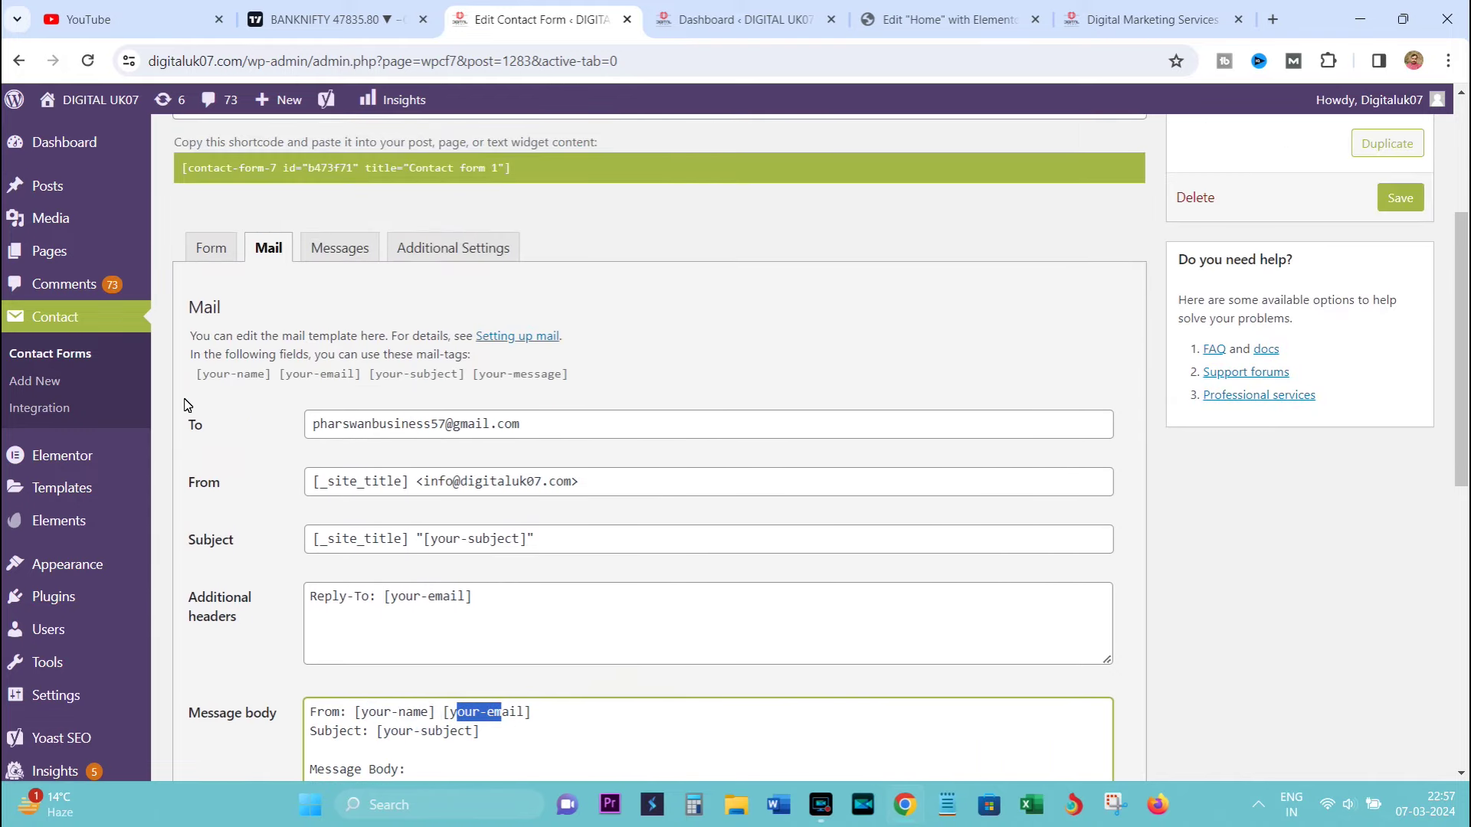
{"action": "left_click_drag", "start_coordinate": [361, 720], "coordinate": [428, 716]}
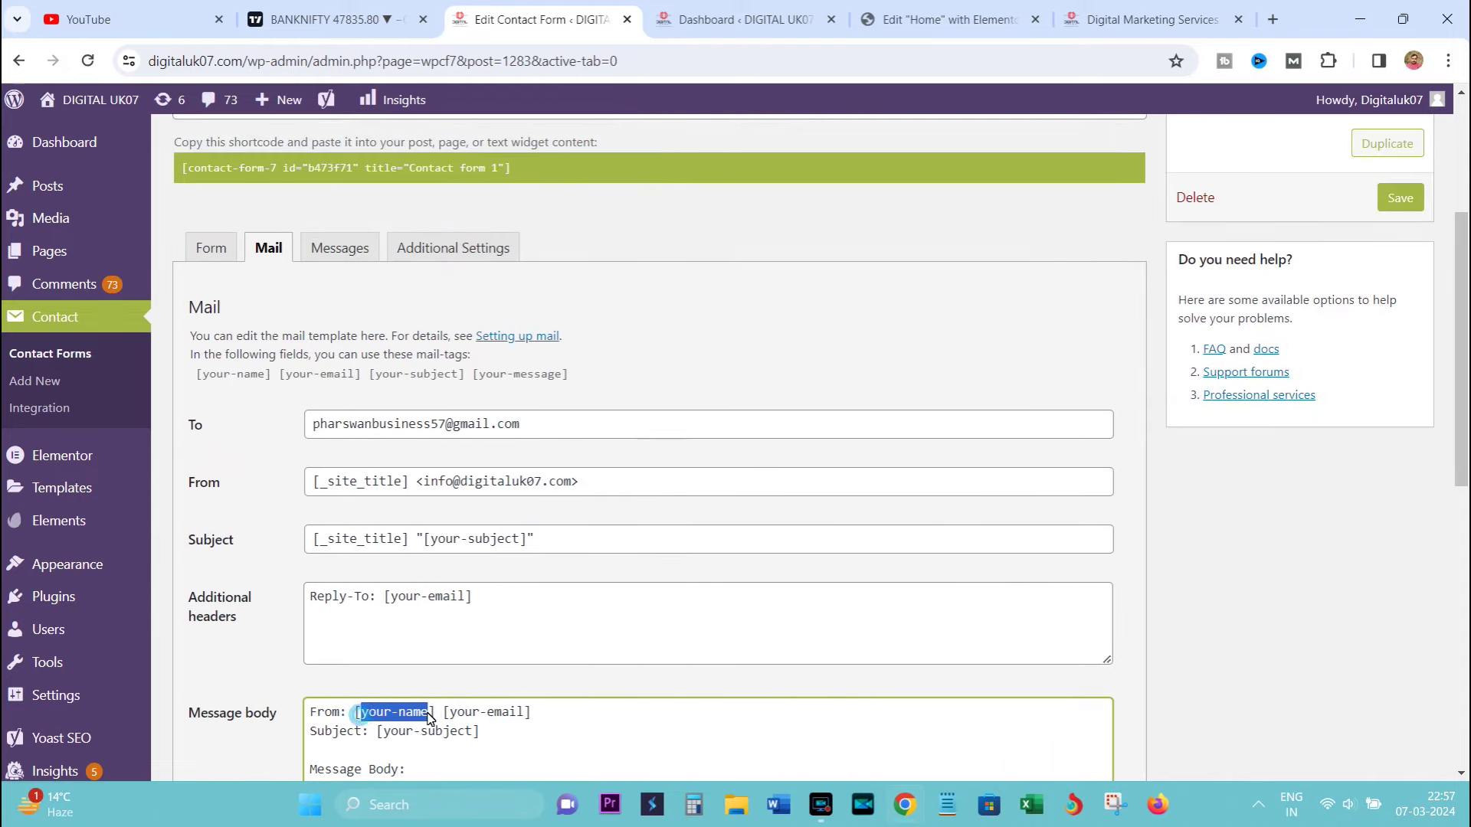
{"action": "left_click", "coordinate": [201, 374]}
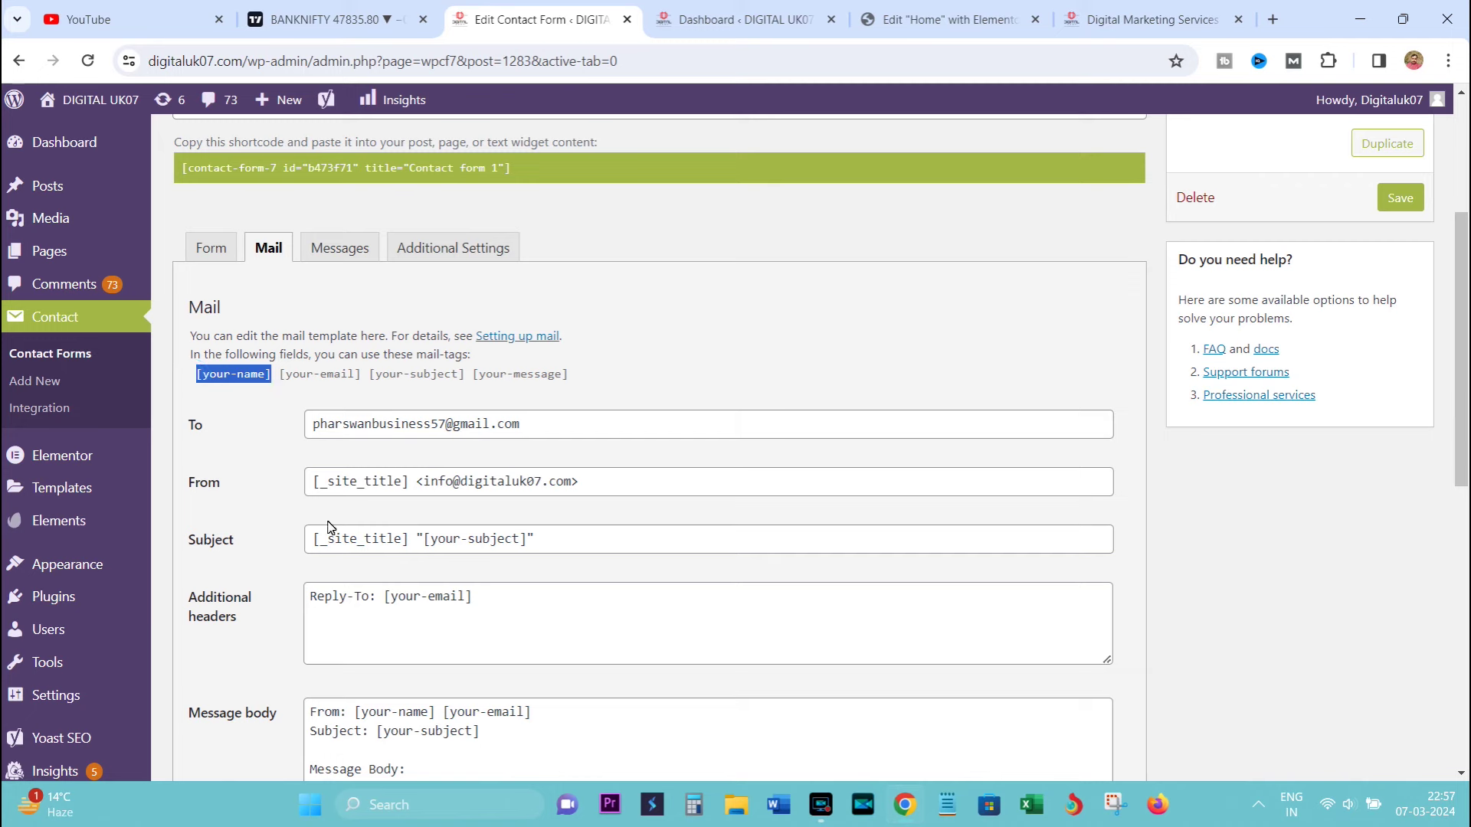
{"action": "left_click_drag", "start_coordinate": [444, 714], "coordinate": [526, 714]}
{"action": "left_click_drag", "start_coordinate": [279, 375], "coordinate": [366, 374]}
{"action": "left_click", "coordinate": [361, 368]}
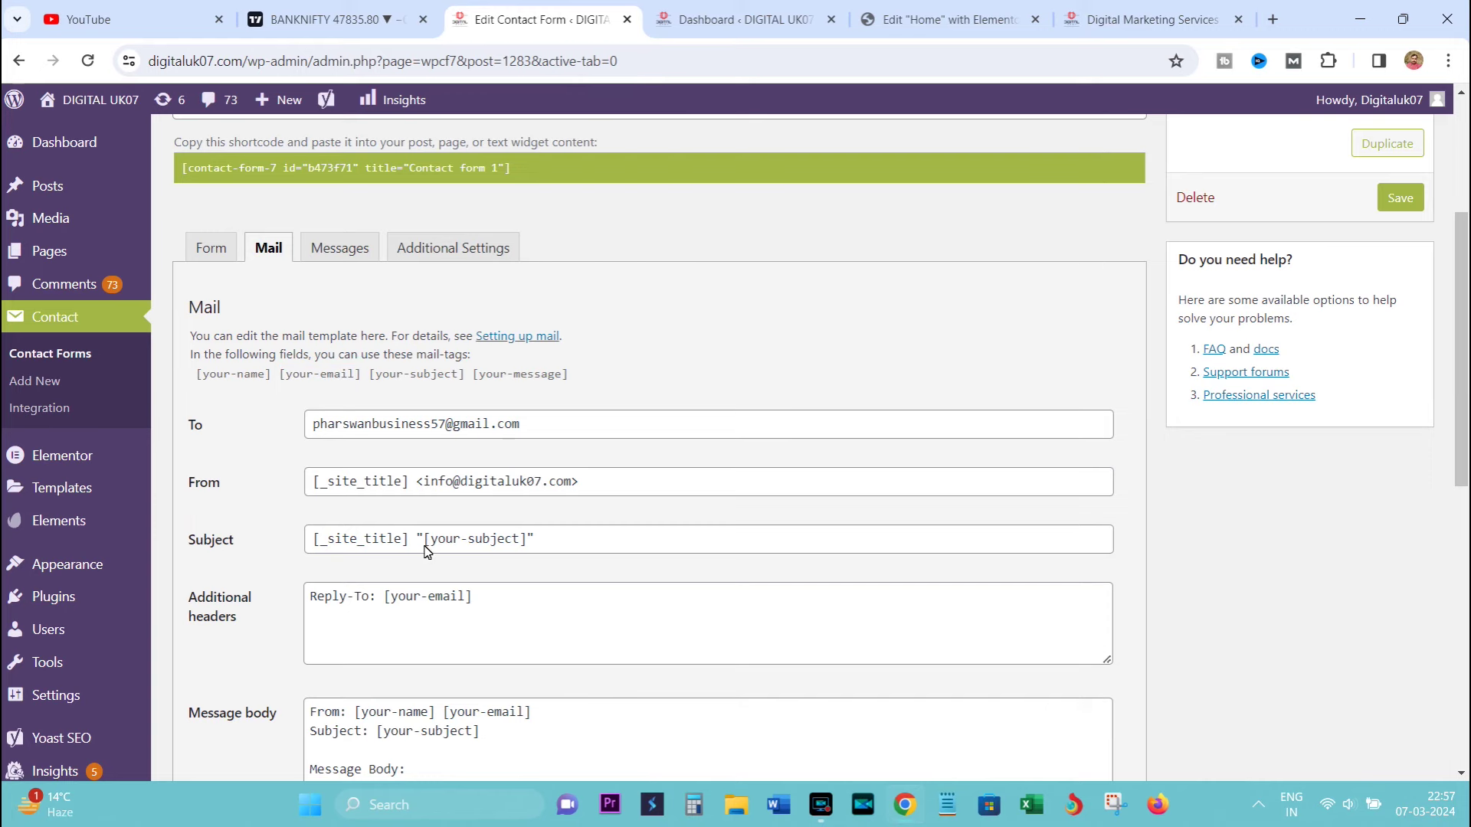
Check the message body's From and Subject line tags against the Subject field of the live page's contact form.
{"action": "scroll", "coordinate": [490, 535], "scroll_direction": "down", "scroll_amount": 2}
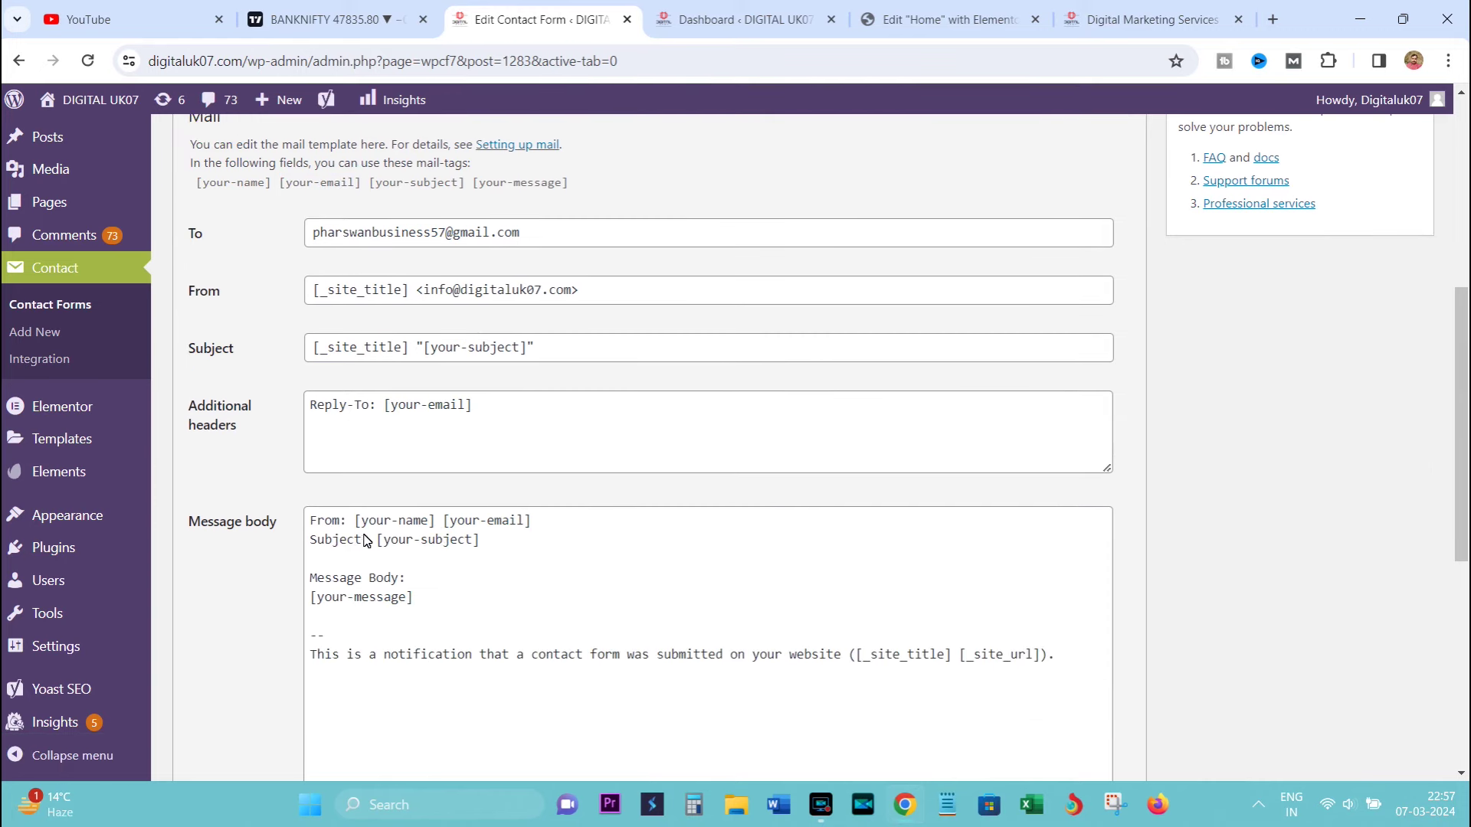
{"action": "left_click_drag", "start_coordinate": [358, 527], "coordinate": [518, 525]}
{"action": "left_click", "coordinate": [515, 522]}
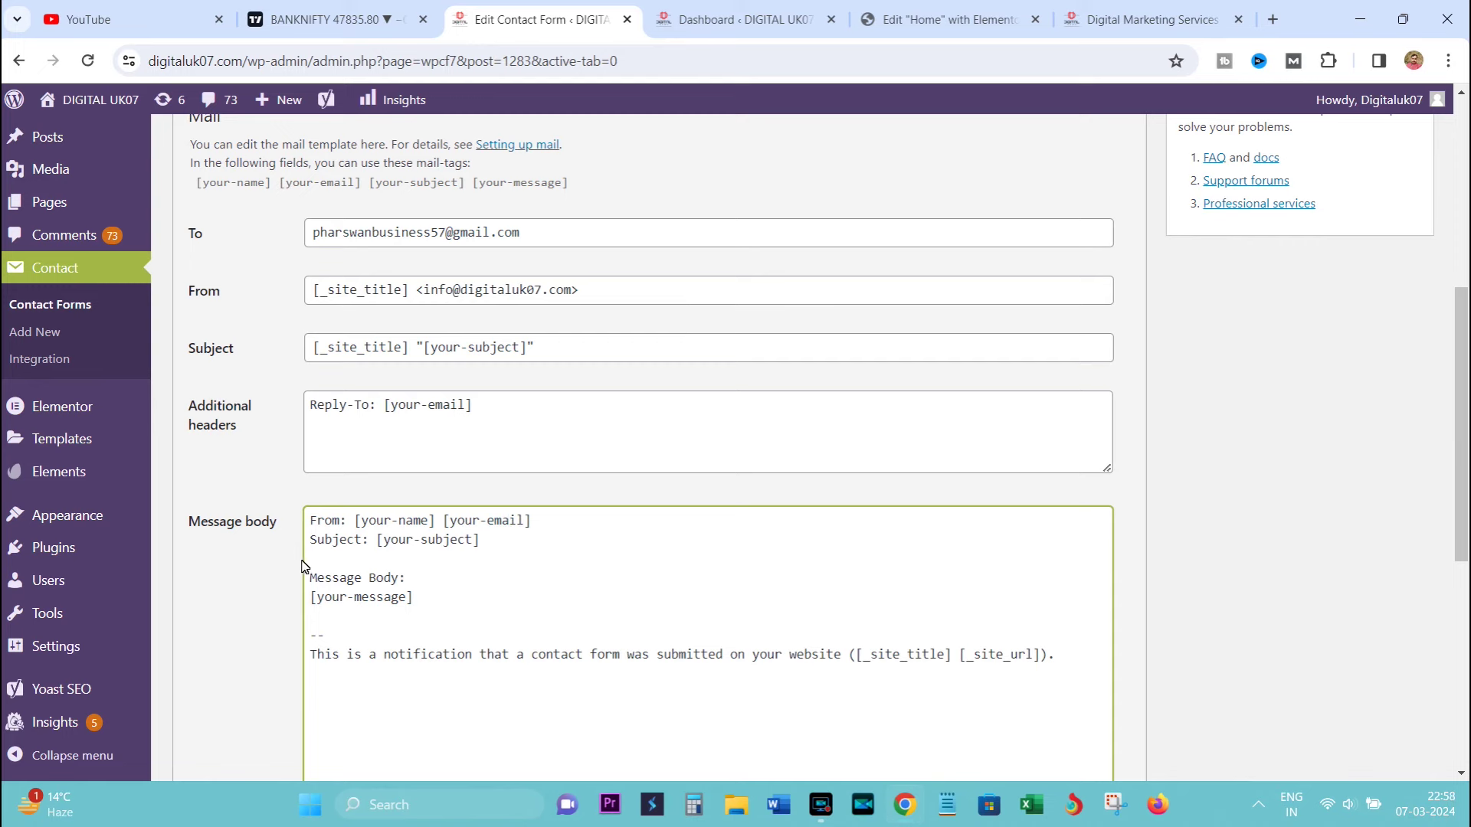
{"action": "left_click_drag", "start_coordinate": [377, 542], "coordinate": [473, 547]}
{"action": "left_click", "coordinate": [1149, 19]}
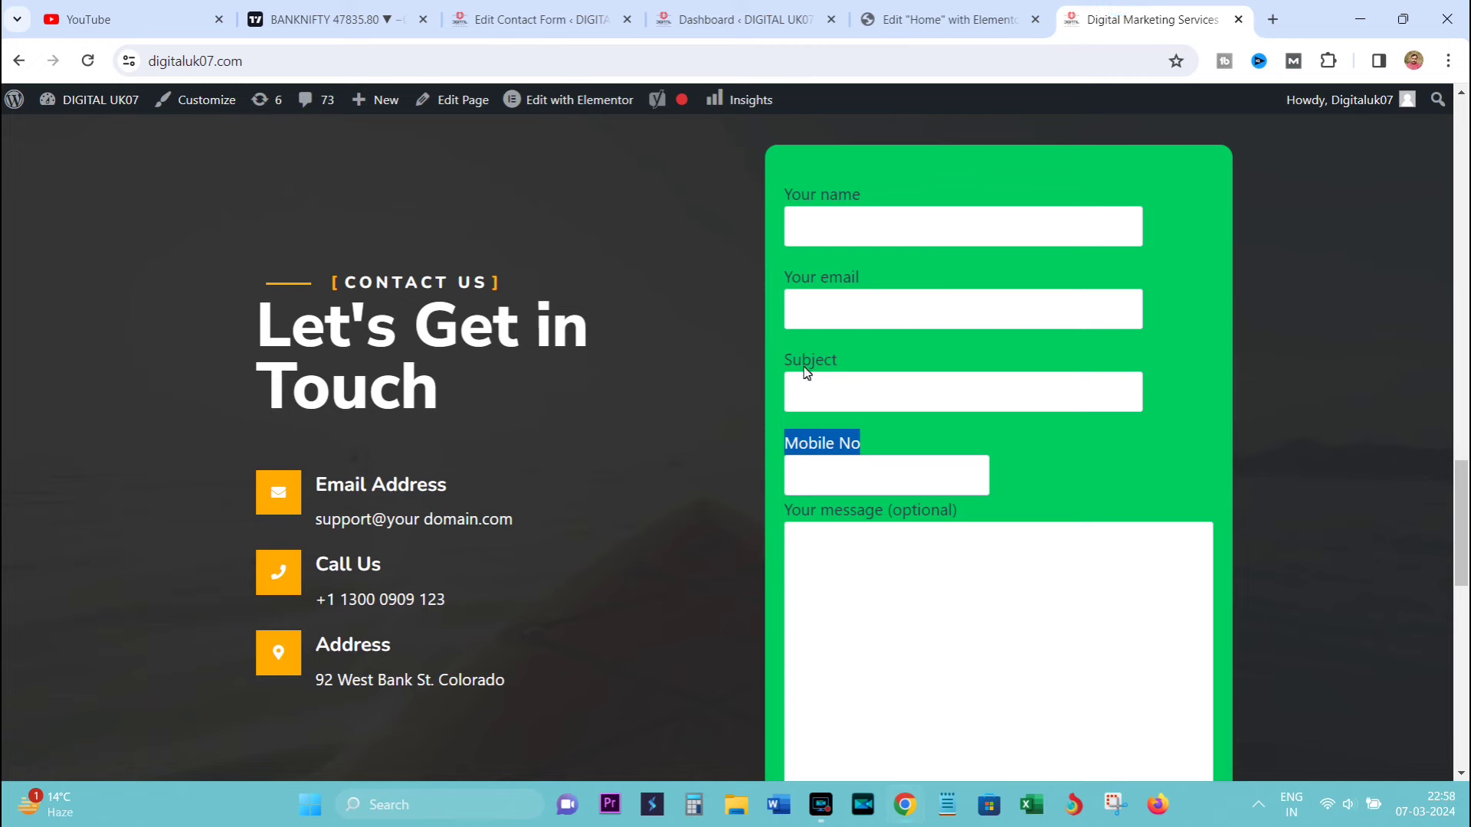
{"action": "left_click", "coordinate": [912, 10]}
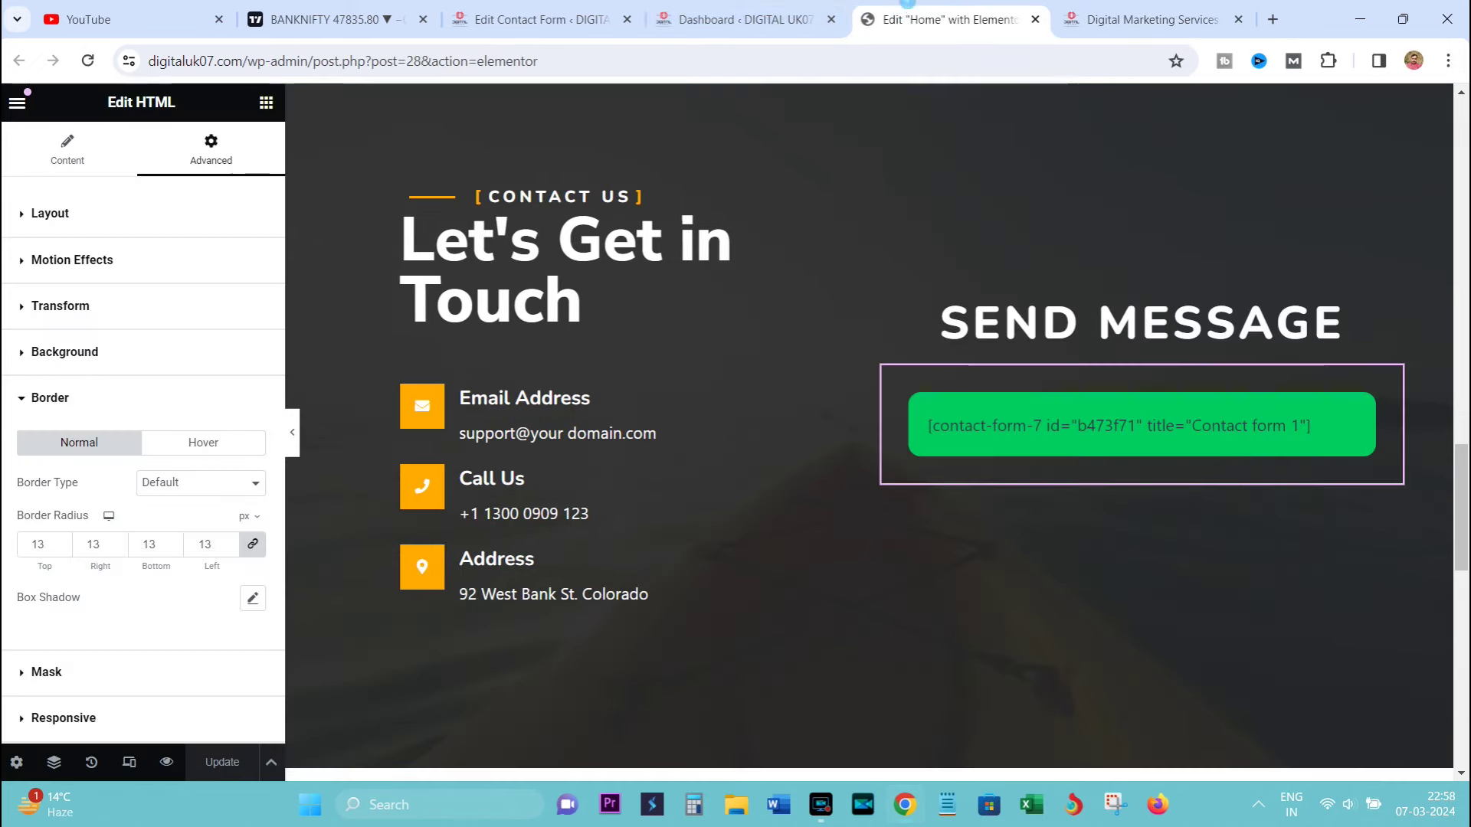
{"action": "left_click", "coordinate": [632, 9]}
{"action": "left_click_drag", "start_coordinate": [378, 544], "coordinate": [473, 541]}
{"action": "left_click", "coordinate": [470, 541]}
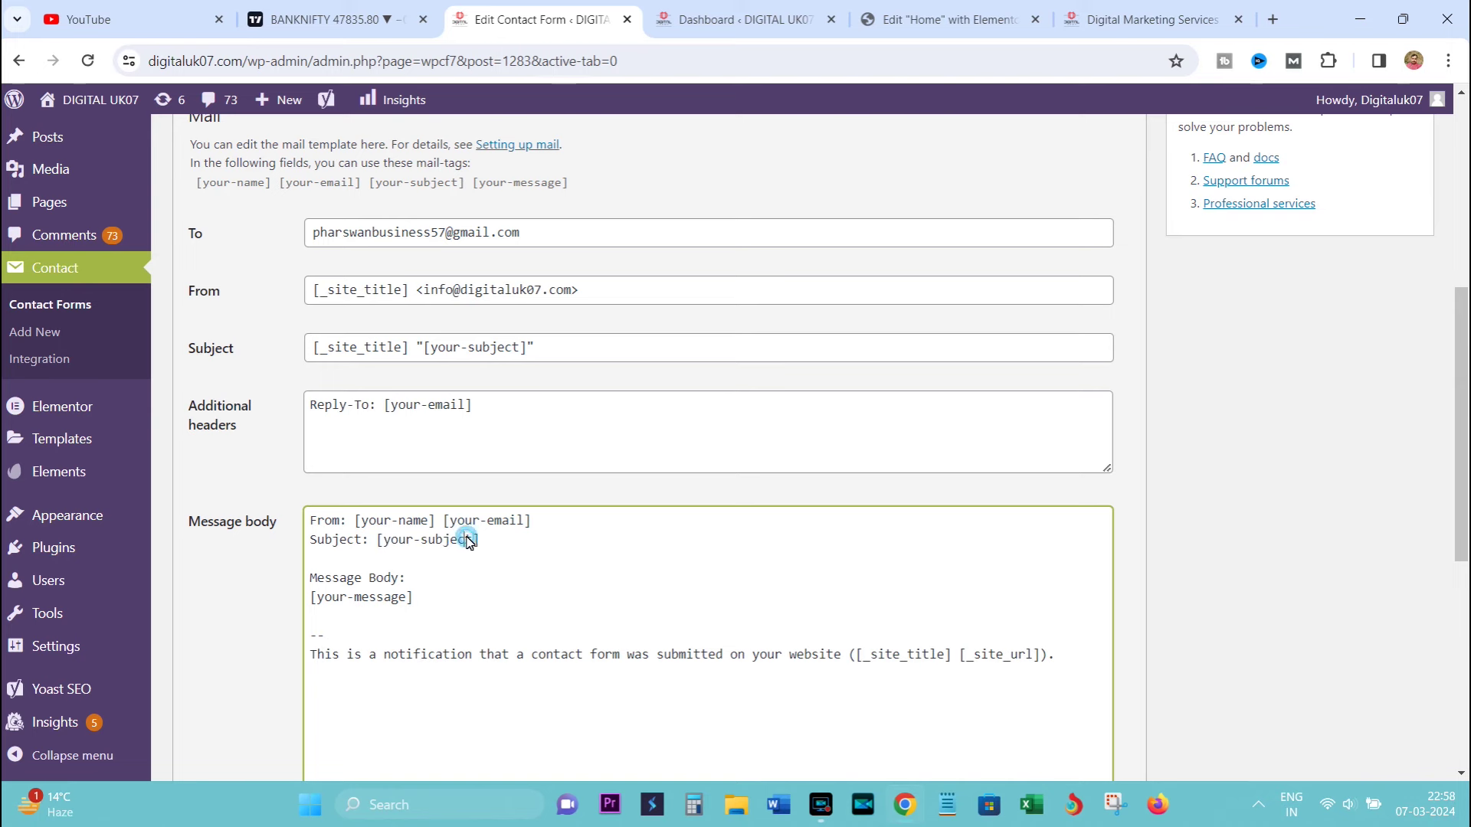
{"action": "left_click_drag", "start_coordinate": [369, 520], "coordinate": [530, 524]}
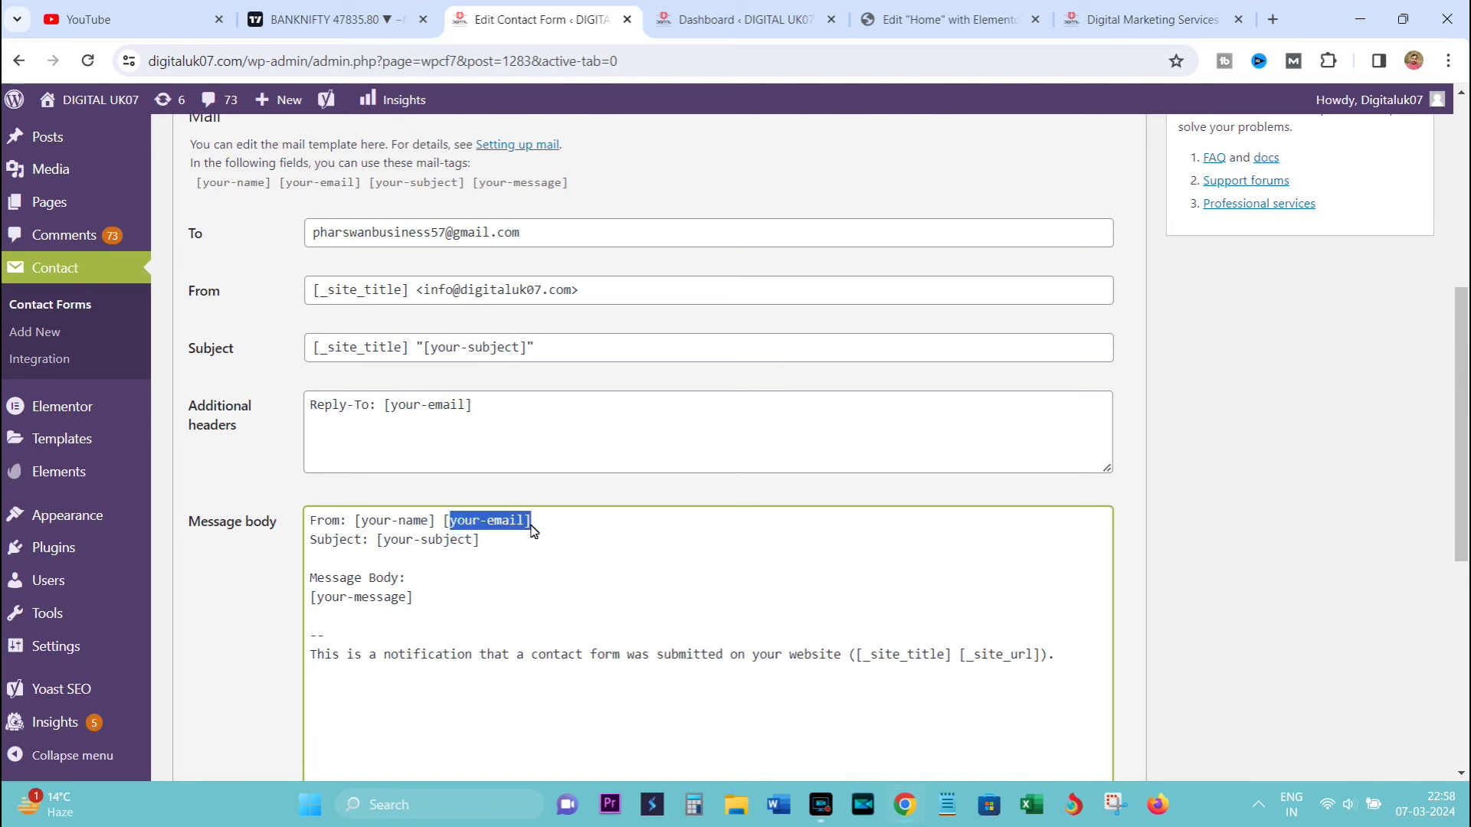
{"action": "left_click_drag", "start_coordinate": [383, 542], "coordinate": [464, 551]}
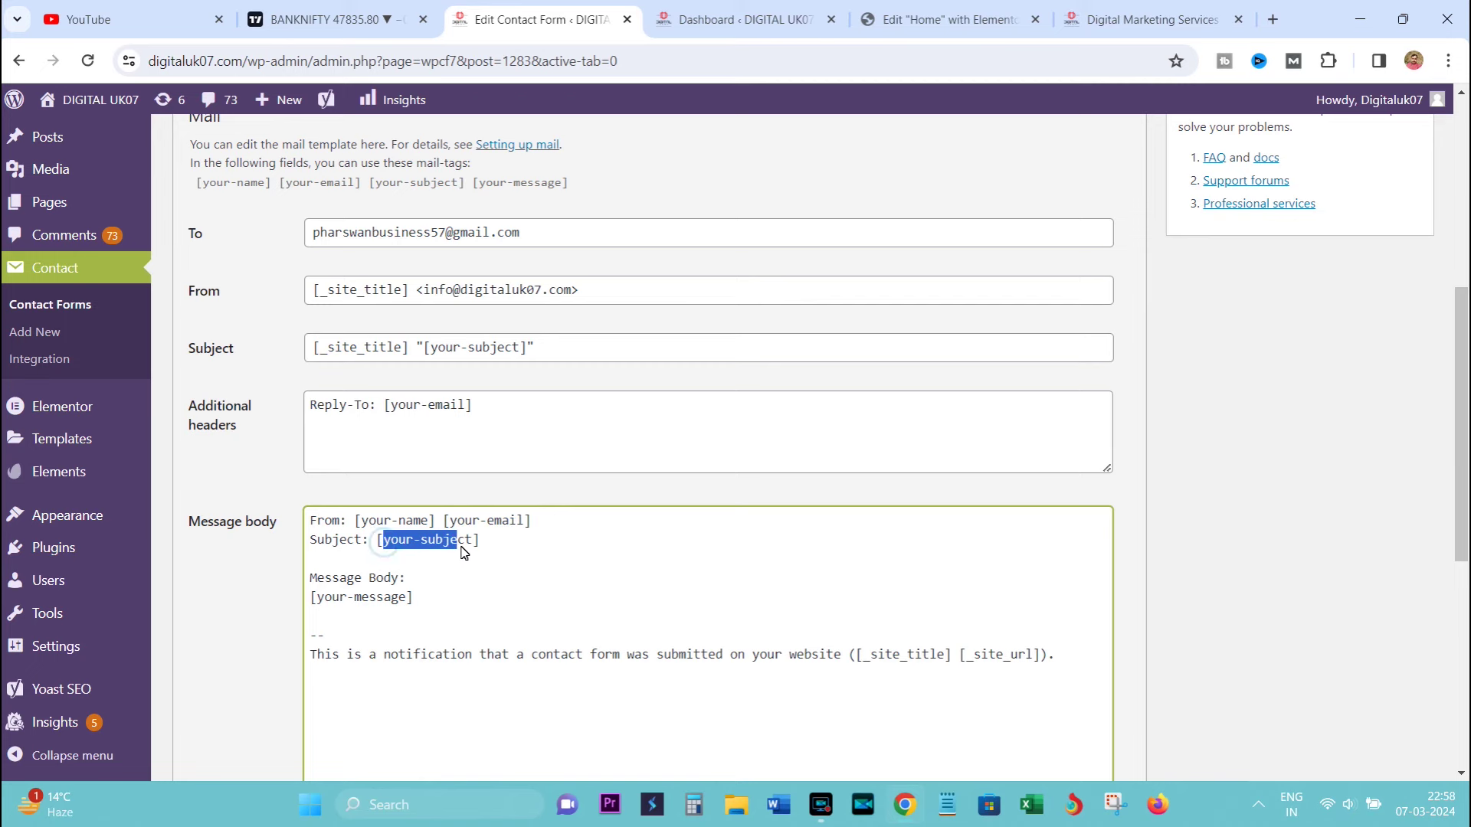
Compare the [your-message] tag under Message Body with the "Your message (optional)" field of the live contact form.
{"action": "scroll", "coordinate": [414, 605], "scroll_direction": "down", "scroll_amount": 1}
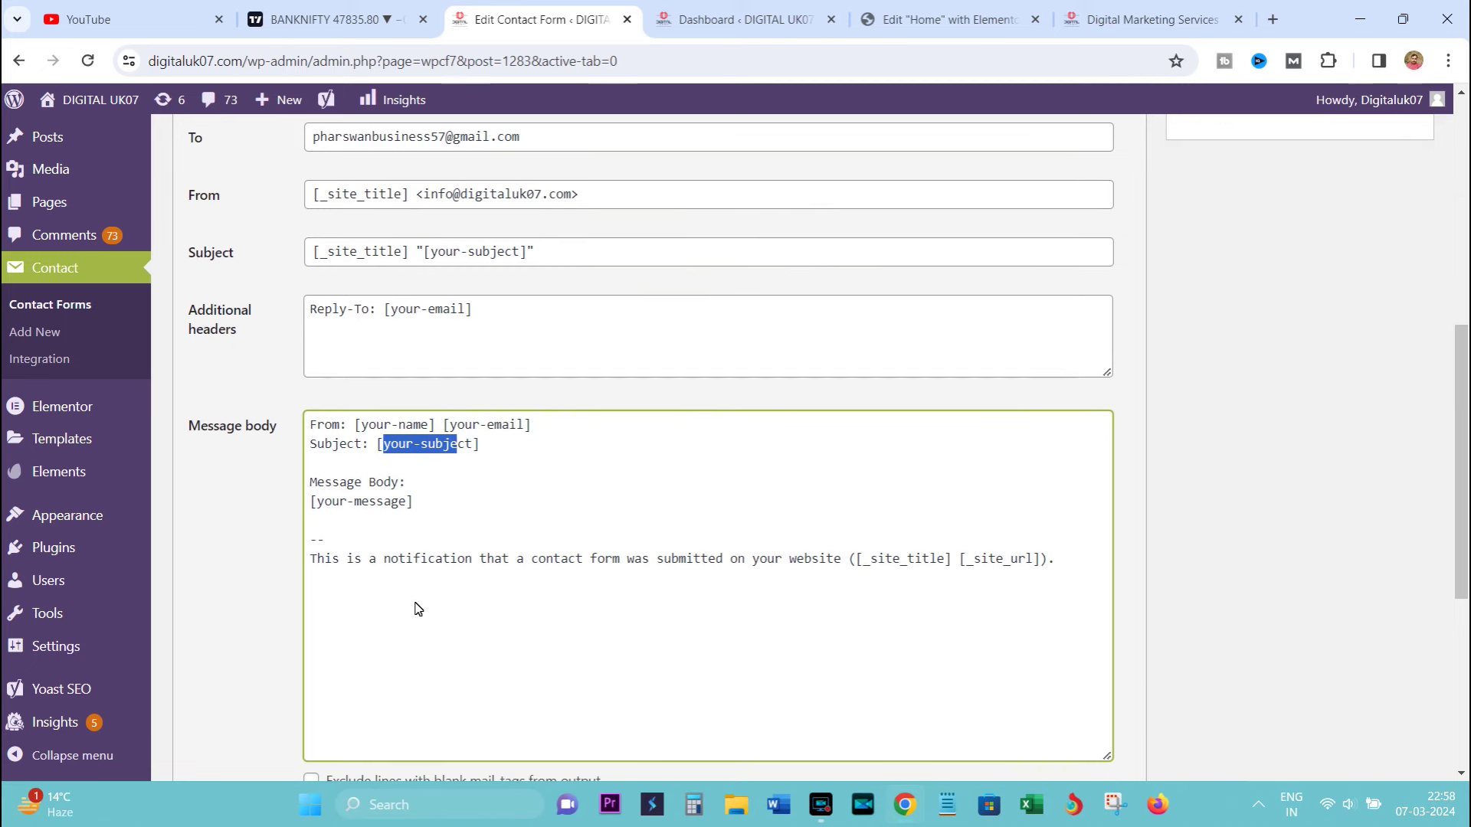
{"action": "left_click_drag", "start_coordinate": [311, 483], "coordinate": [359, 505]}
{"action": "left_click", "coordinate": [1134, 19]}
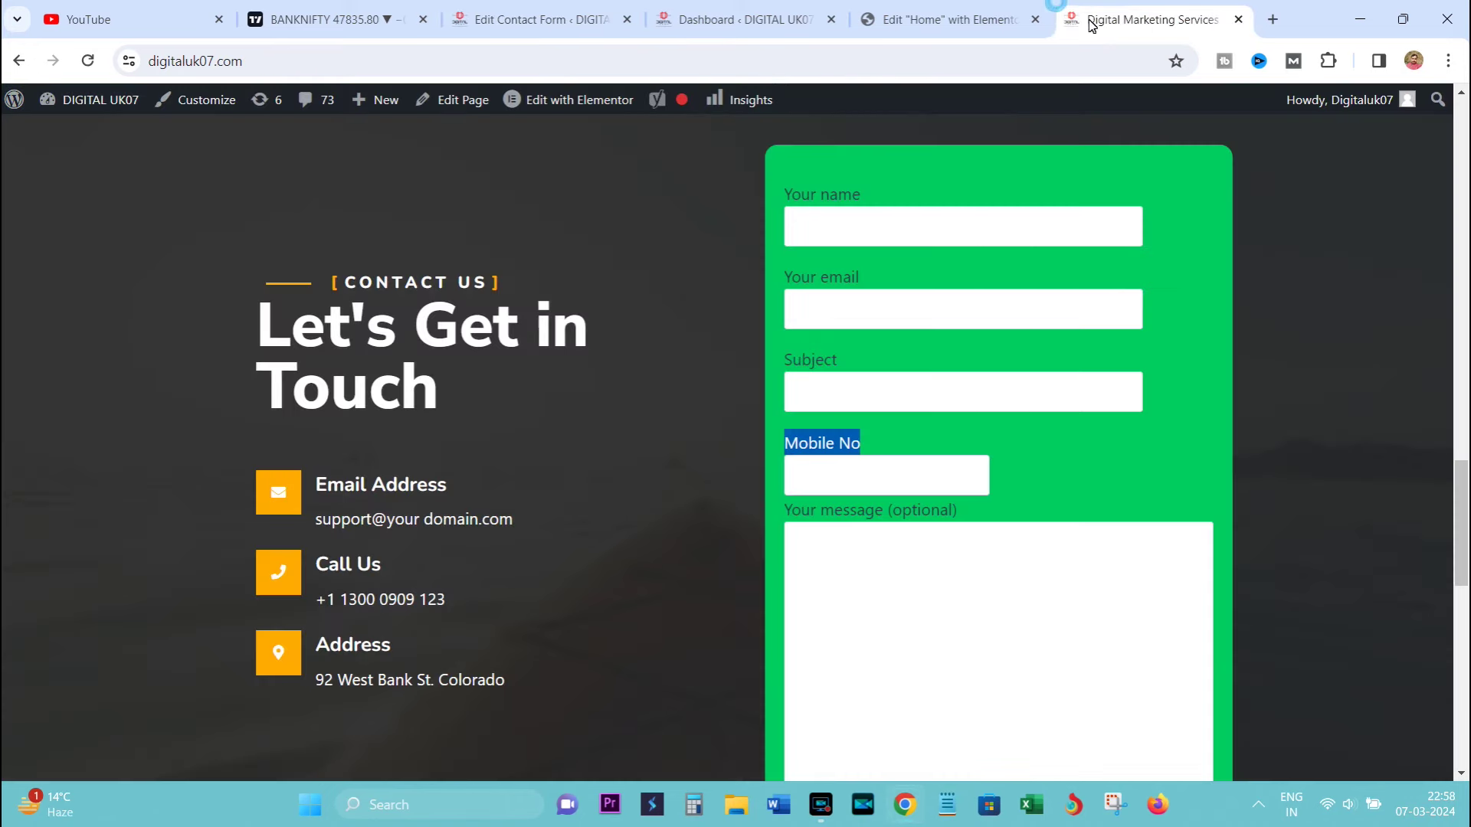
{"action": "left_click_drag", "start_coordinate": [788, 518], "coordinate": [829, 650]}
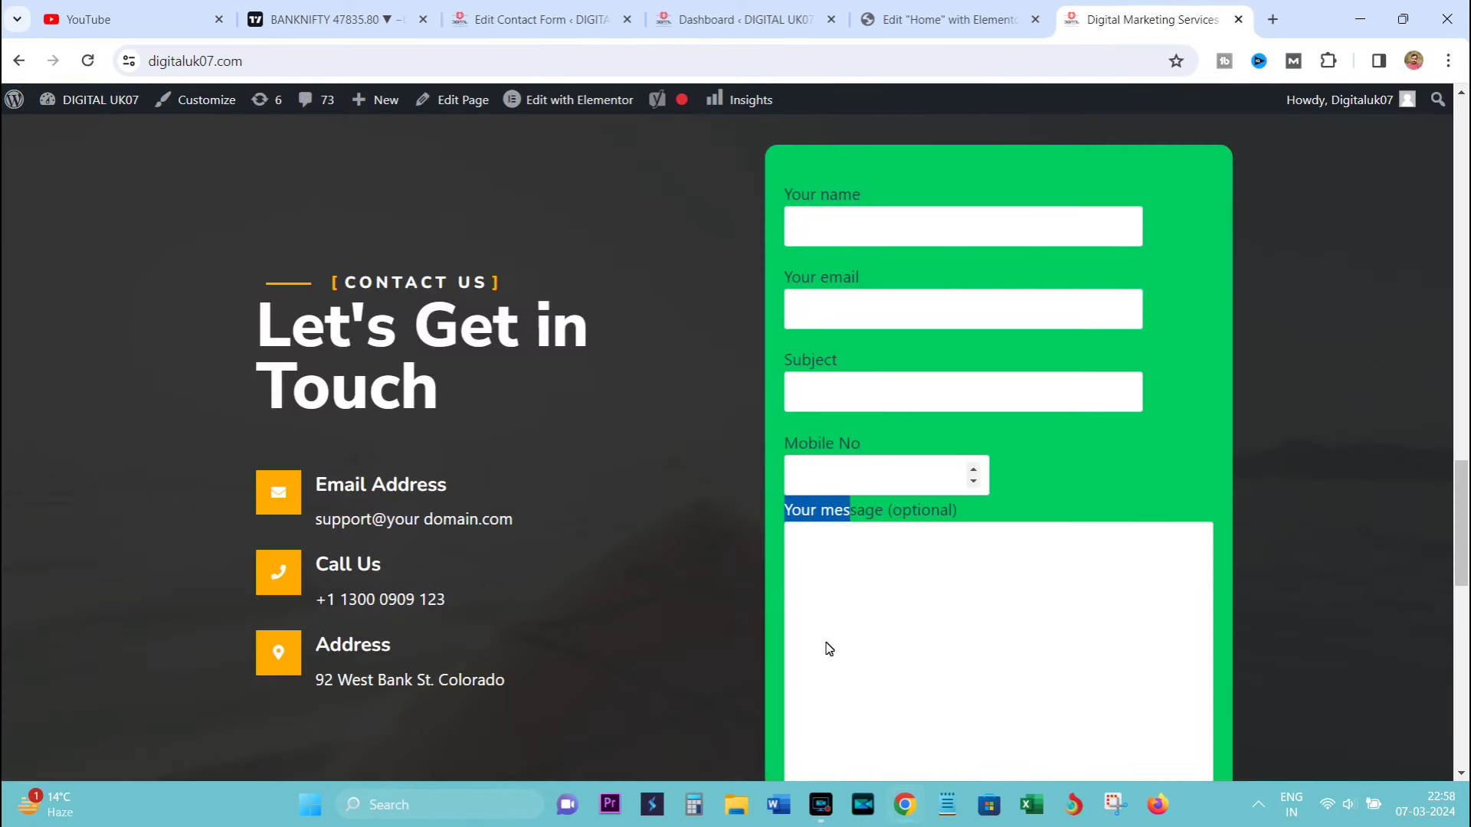
{"action": "left_click", "coordinate": [942, 20]}
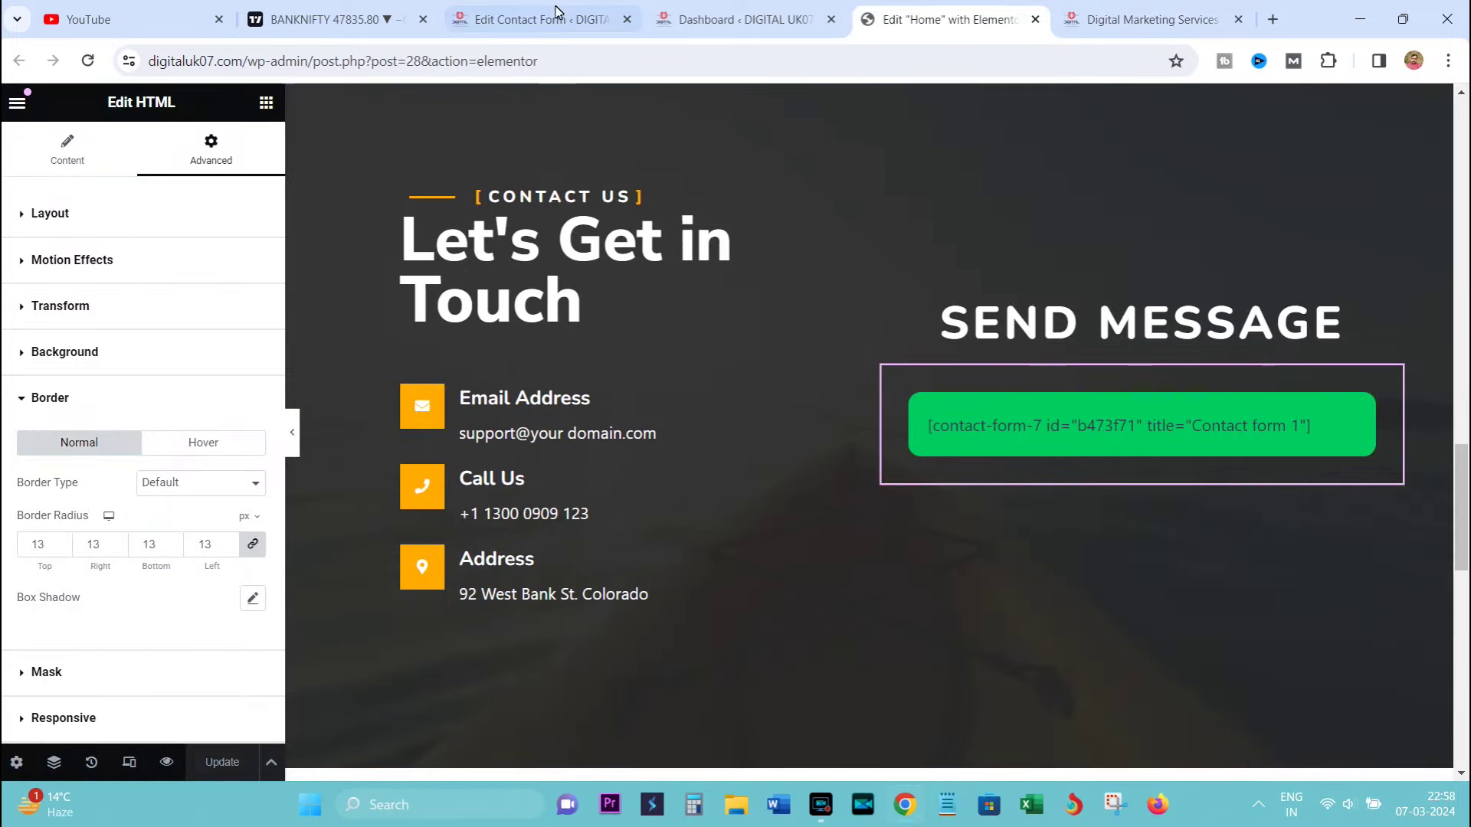
{"action": "left_click", "coordinate": [536, 19]}
{"action": "left_click", "coordinate": [403, 544]}
{"action": "left_click_drag", "start_coordinate": [314, 507], "coordinate": [394, 505]}
{"action": "left_click", "coordinate": [398, 514]}
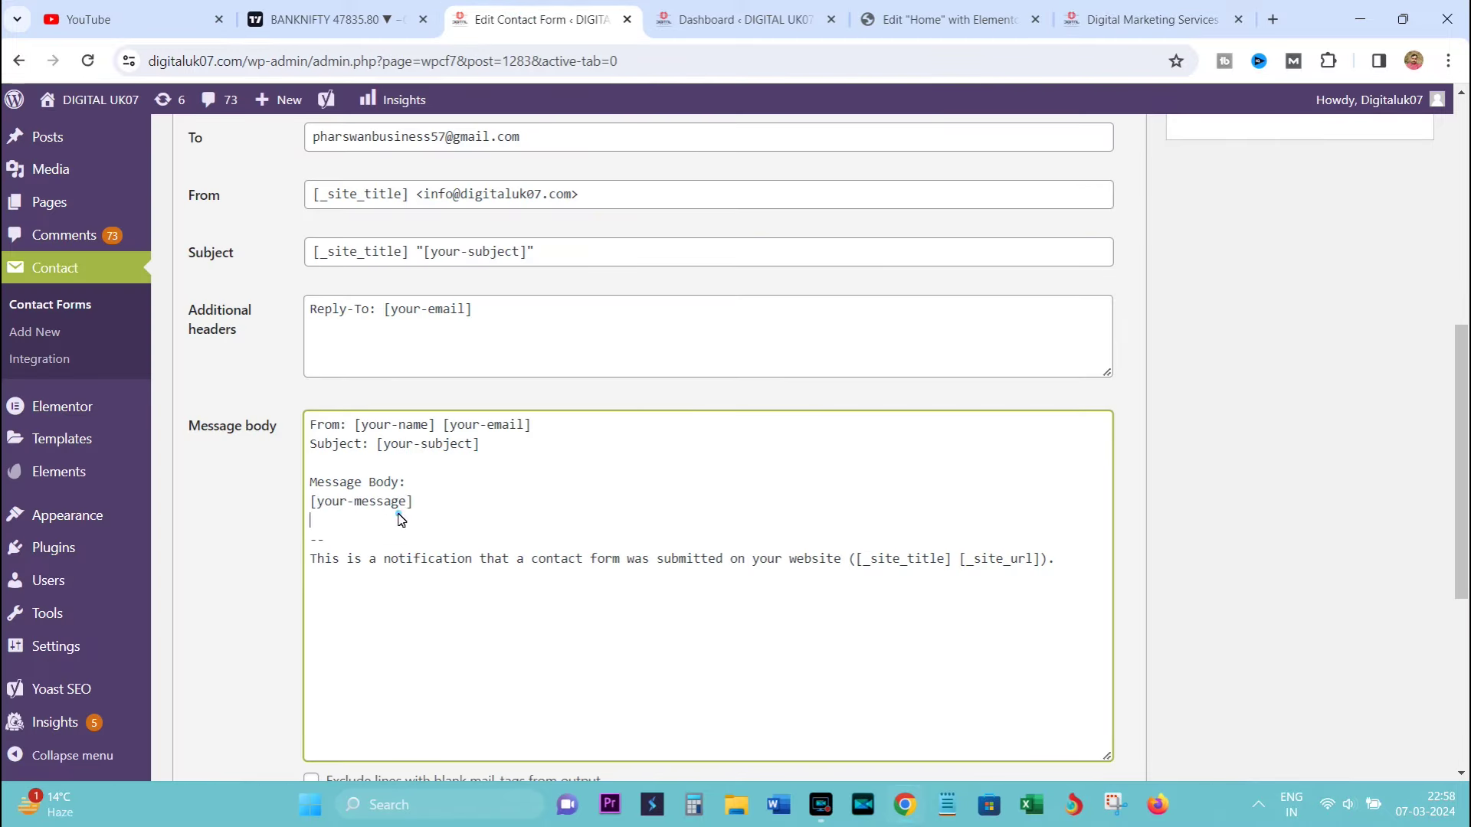
Save the contact form with its mail template settings.
{"action": "scroll", "coordinate": [439, 552], "scroll_direction": "down", "scroll_amount": 5}
{"action": "left_click", "coordinate": [196, 728]}
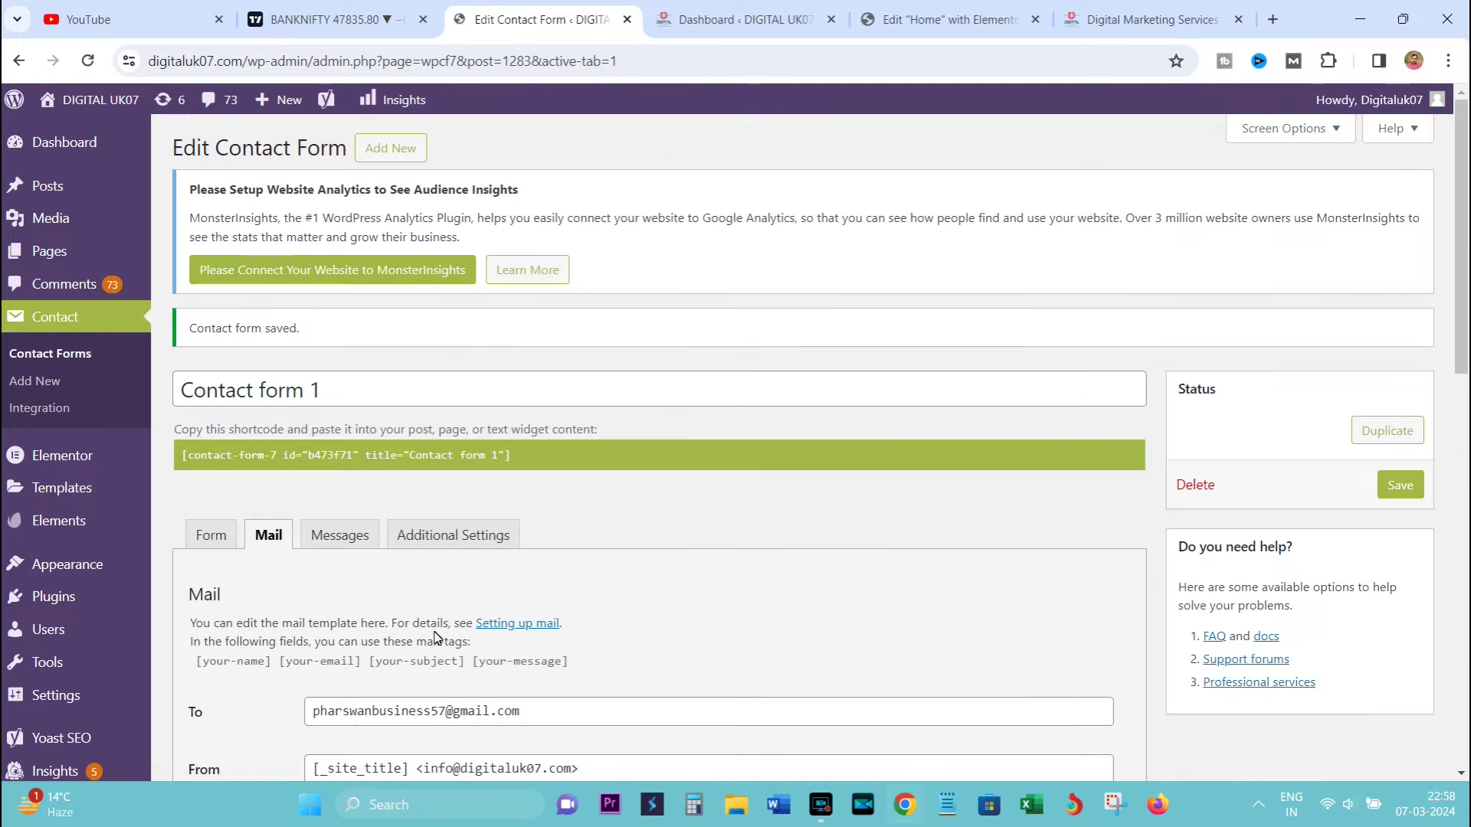
Open the contact form's Messages settings and examine the texts for successful sending, failed sending and validation errors.
{"action": "scroll", "coordinate": [391, 609], "scroll_direction": "down", "scroll_amount": 1}
{"action": "scroll", "coordinate": [391, 609], "scroll_direction": "down", "scroll_amount": 2}
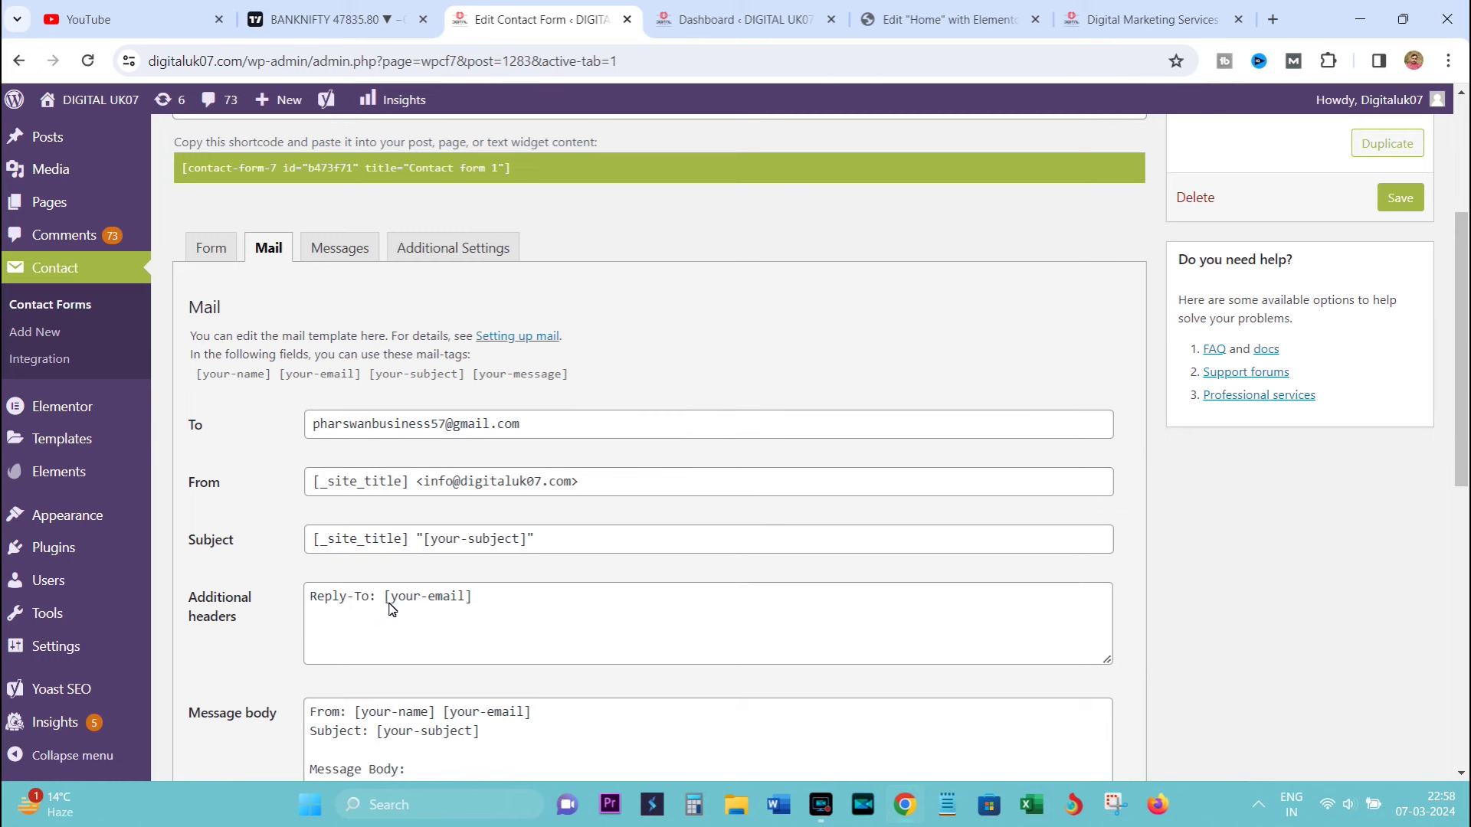
{"action": "left_click", "coordinate": [329, 253]}
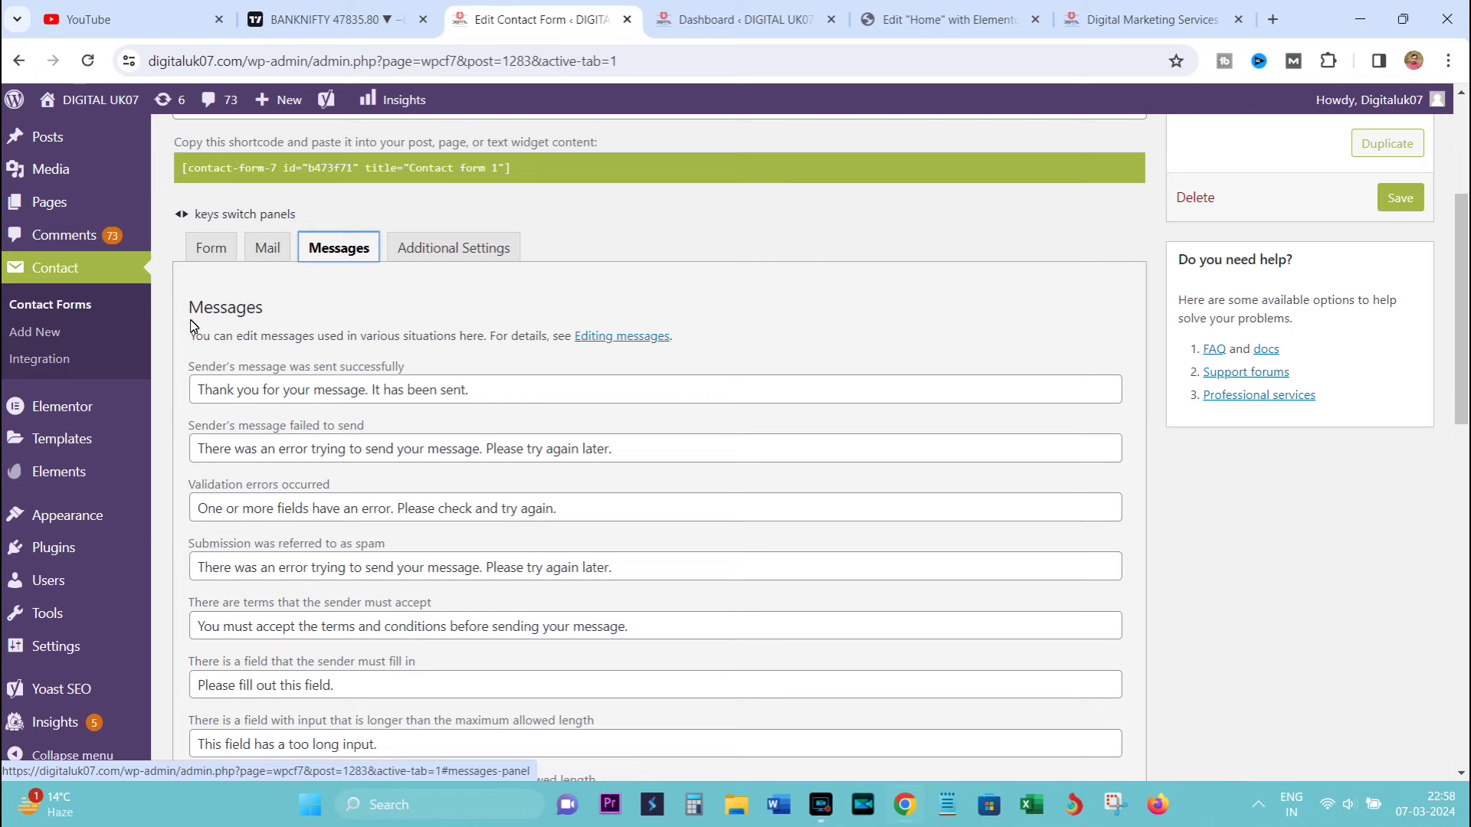
{"action": "left_click_drag", "start_coordinate": [196, 394], "coordinate": [502, 397]}
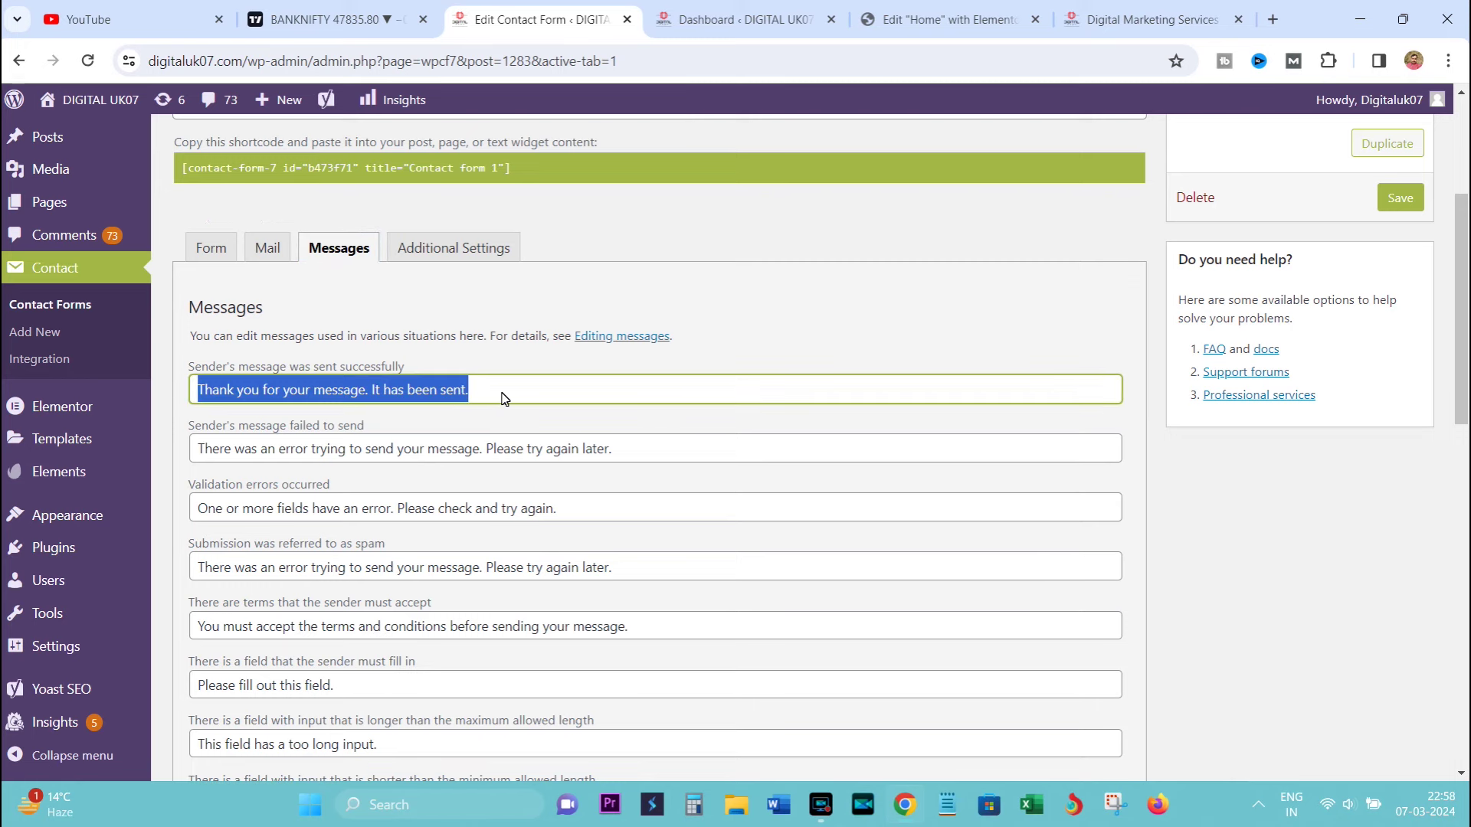
{"action": "left_click", "coordinate": [499, 396]}
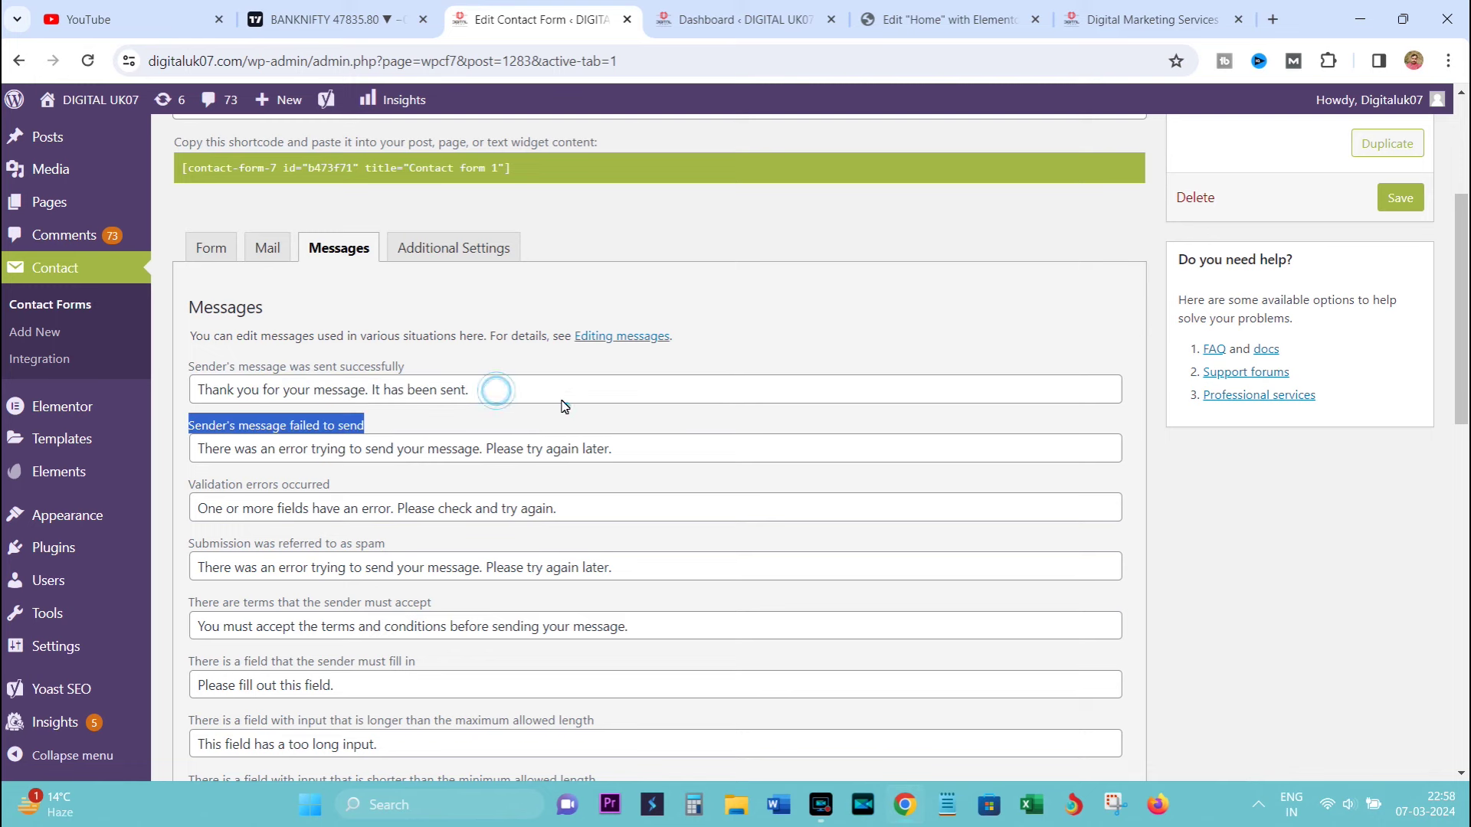
{"action": "left_click", "coordinate": [213, 392]}
{"action": "left_click_drag", "start_coordinate": [213, 392], "coordinate": [465, 397]}
{"action": "left_click", "coordinate": [475, 399]}
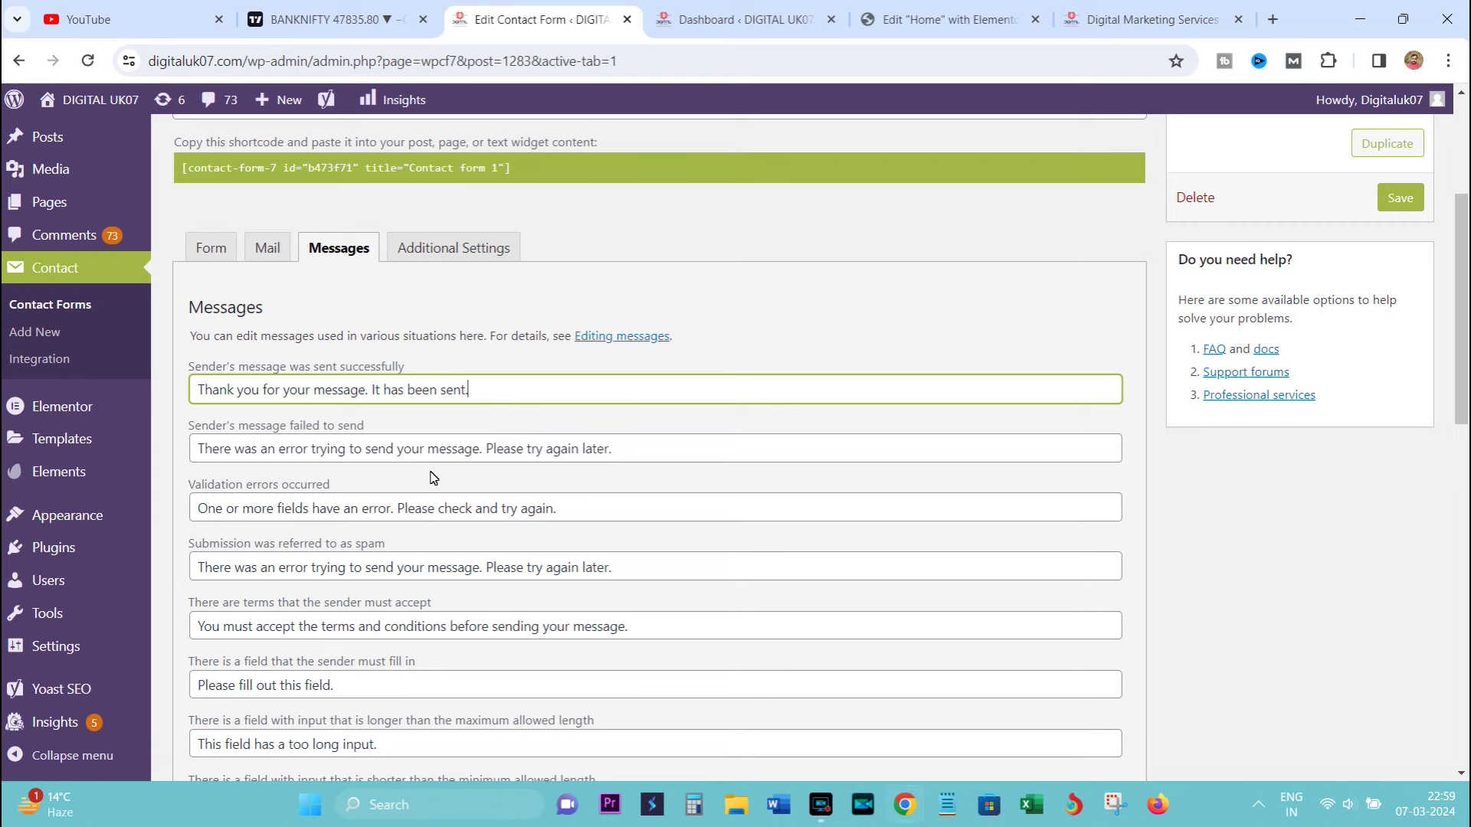
{"action": "left_click_drag", "start_coordinate": [196, 449], "coordinate": [634, 455]}
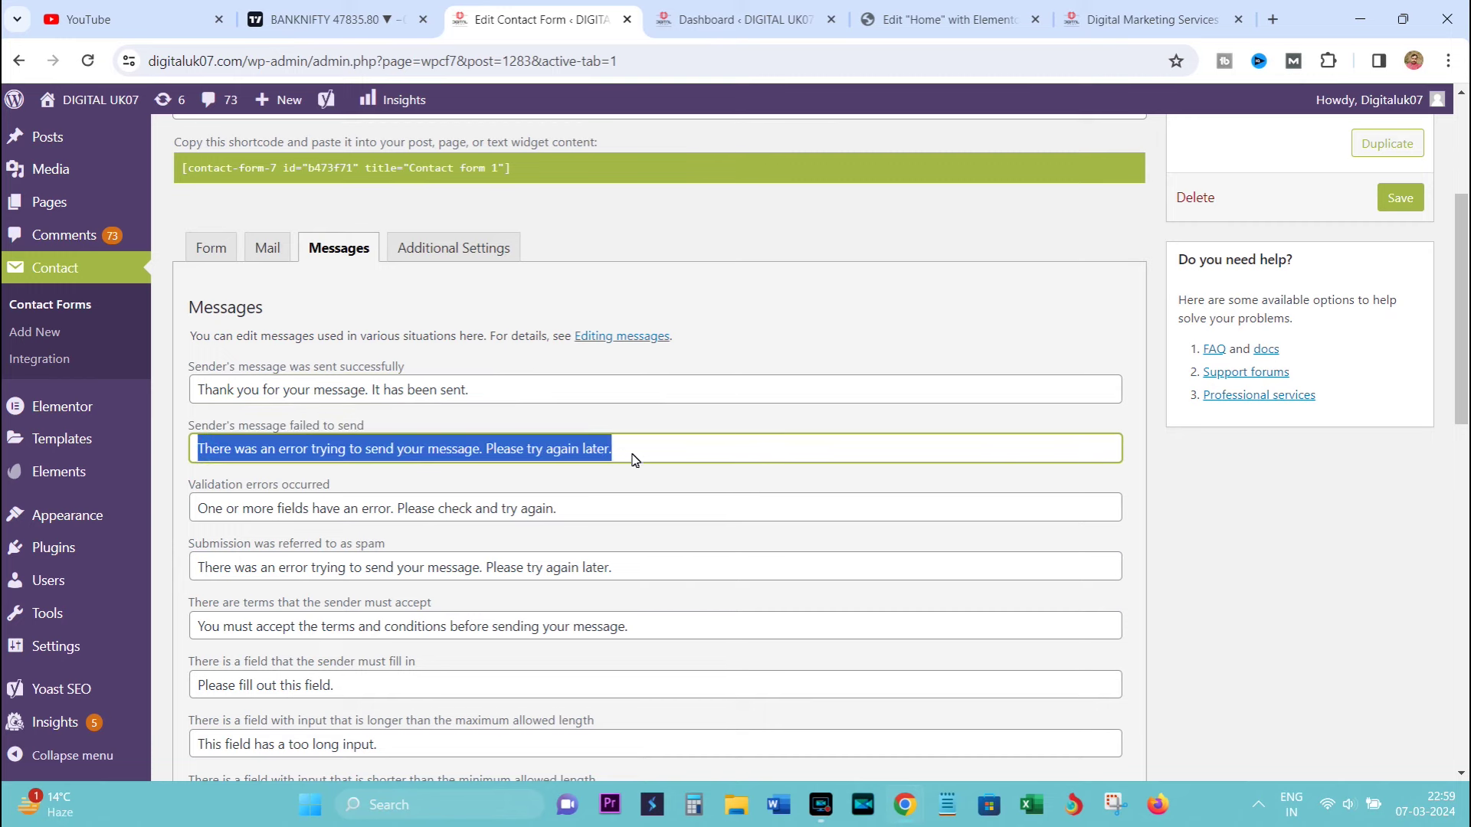
{"action": "scroll", "coordinate": [304, 445], "scroll_direction": "down", "scroll_amount": 1}
{"action": "left_click_drag", "start_coordinate": [184, 330], "coordinate": [433, 479]}
{"action": "scroll", "coordinate": [434, 480], "scroll_direction": "up", "scroll_amount": 5}
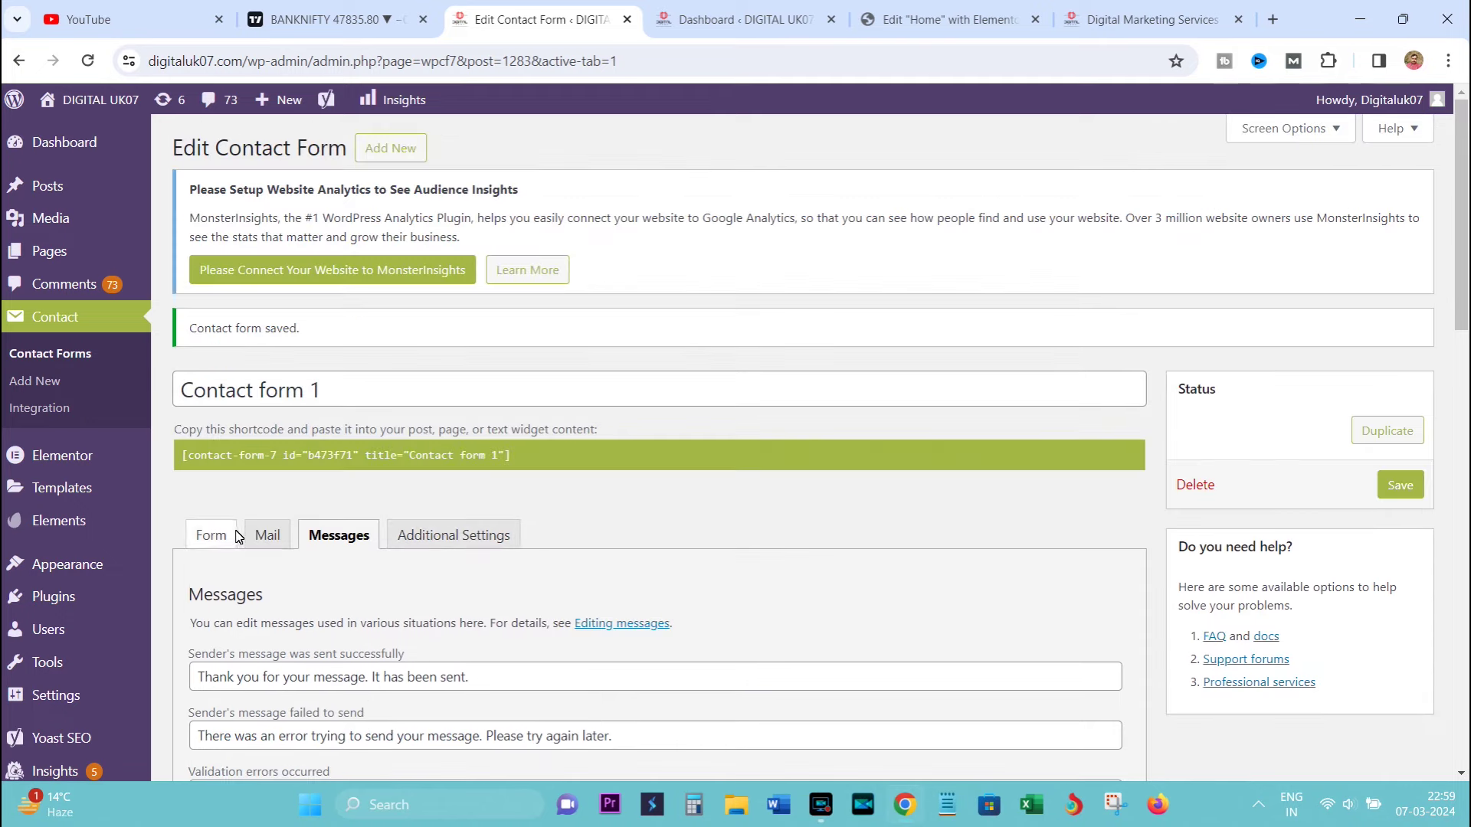
Save the contact form from its Messages settings.
{"action": "scroll", "coordinate": [656, 485], "scroll_direction": "down", "scroll_amount": 7}
{"action": "scroll", "coordinate": [656, 484], "scroll_direction": "down", "scroll_amount": 8}
{"action": "left_click", "coordinate": [195, 683]}
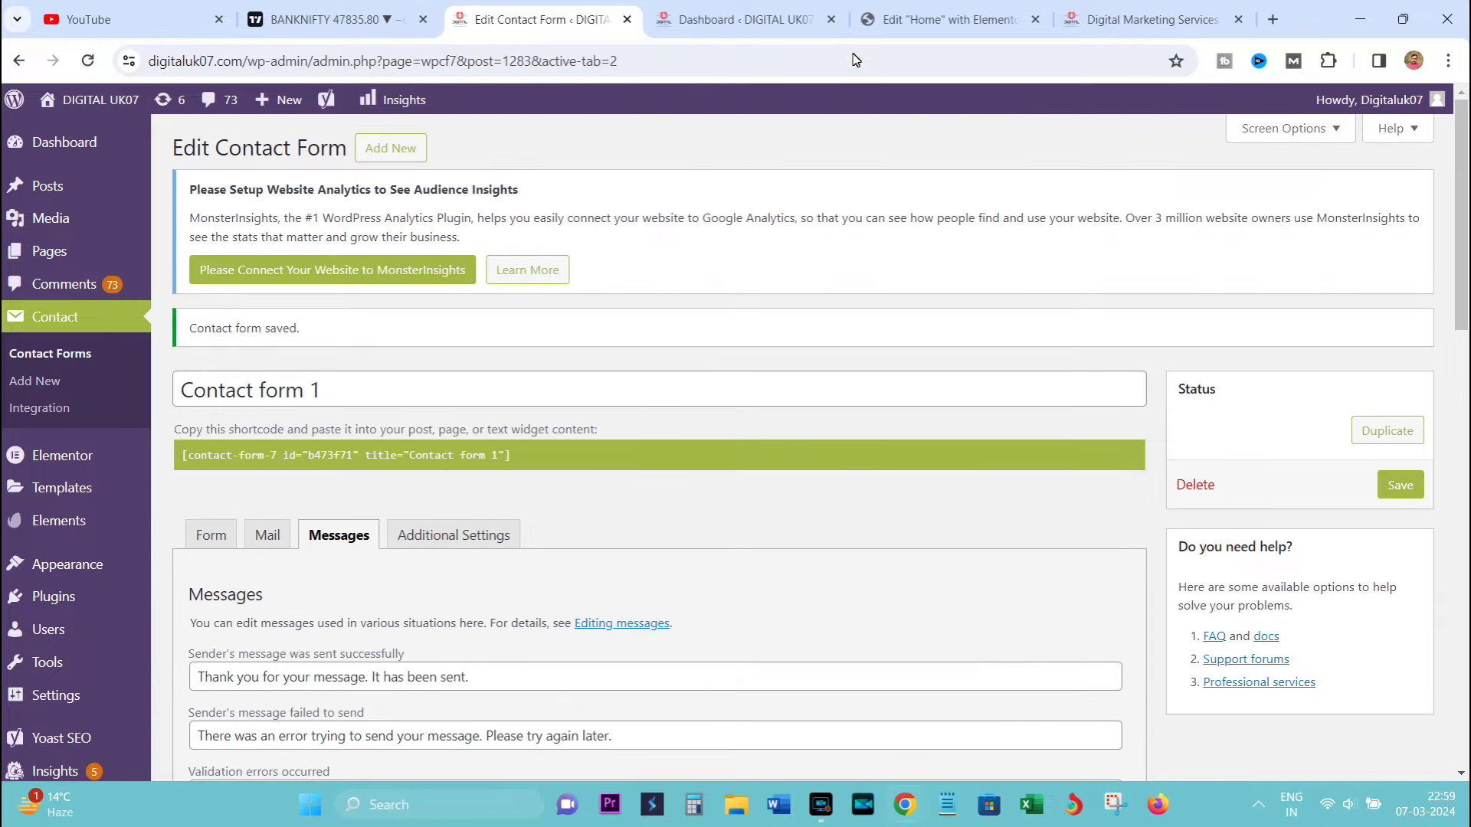
Check the live contact form and the WordPress dashboard, and return to the Home page's contact section in the Elementor editor.
{"action": "left_click", "coordinate": [1088, 16]}
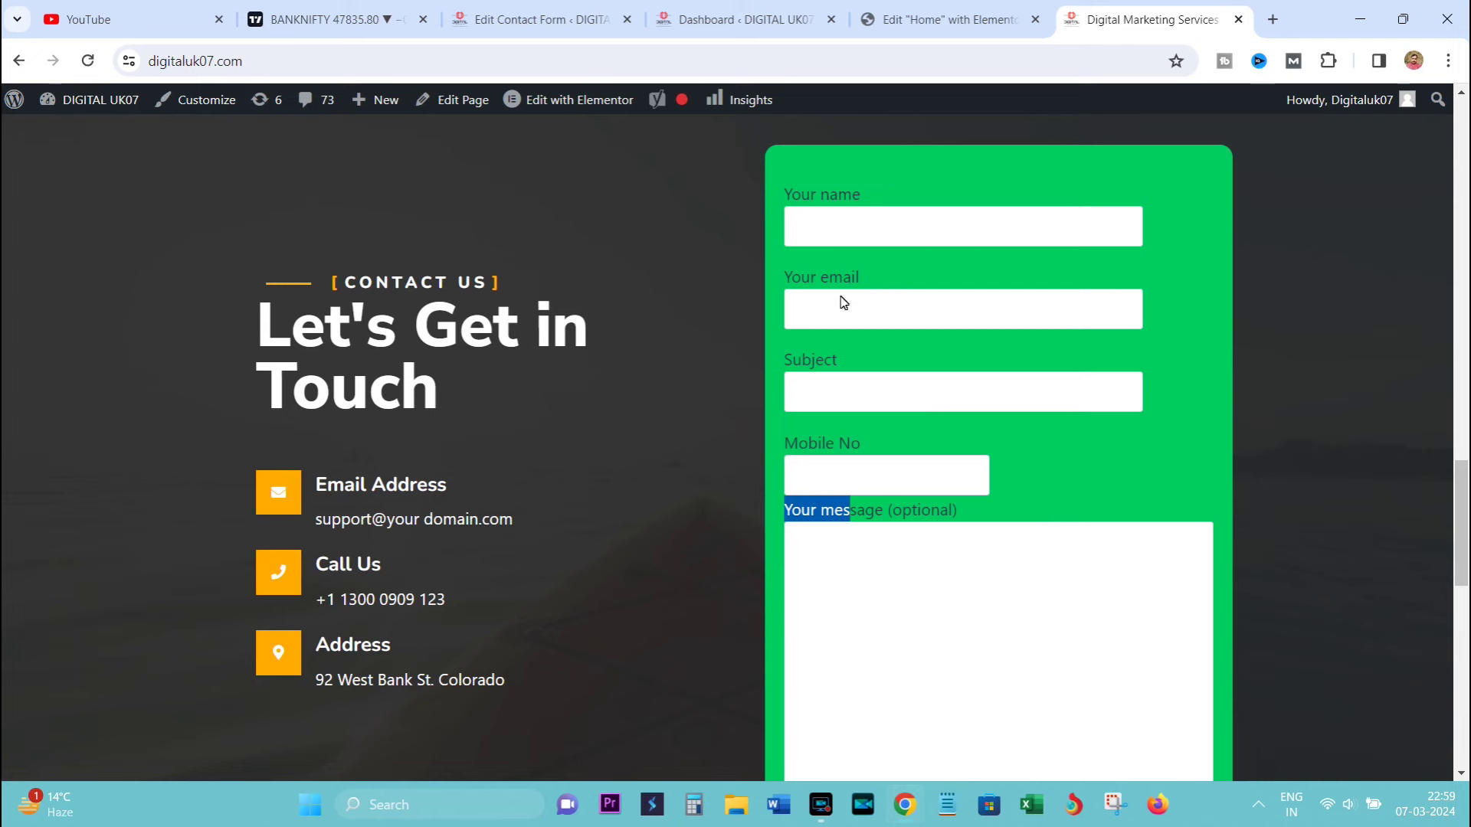
{"action": "left_click", "coordinate": [950, 17]}
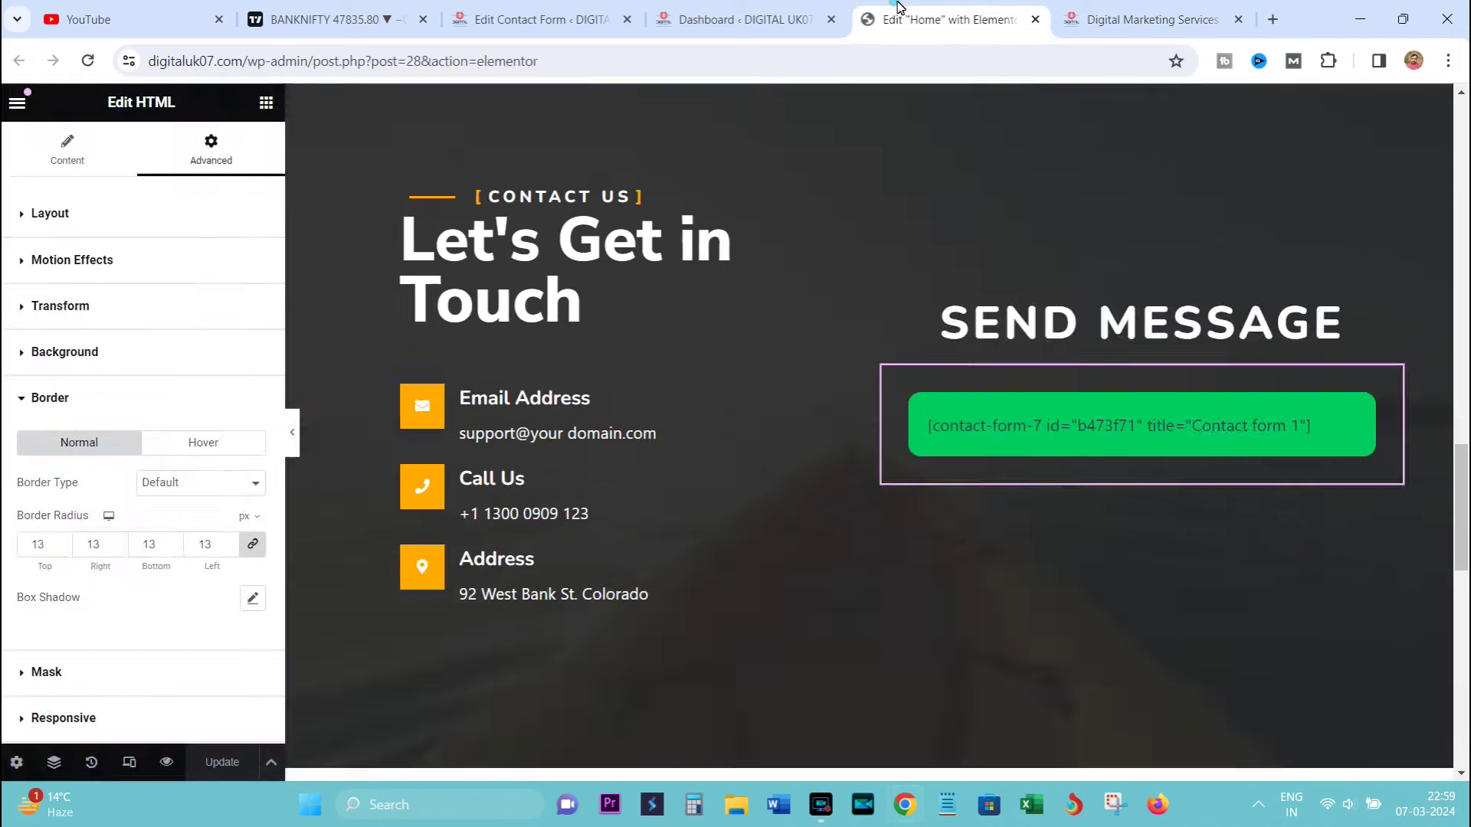
{"action": "left_click", "coordinate": [758, 11]}
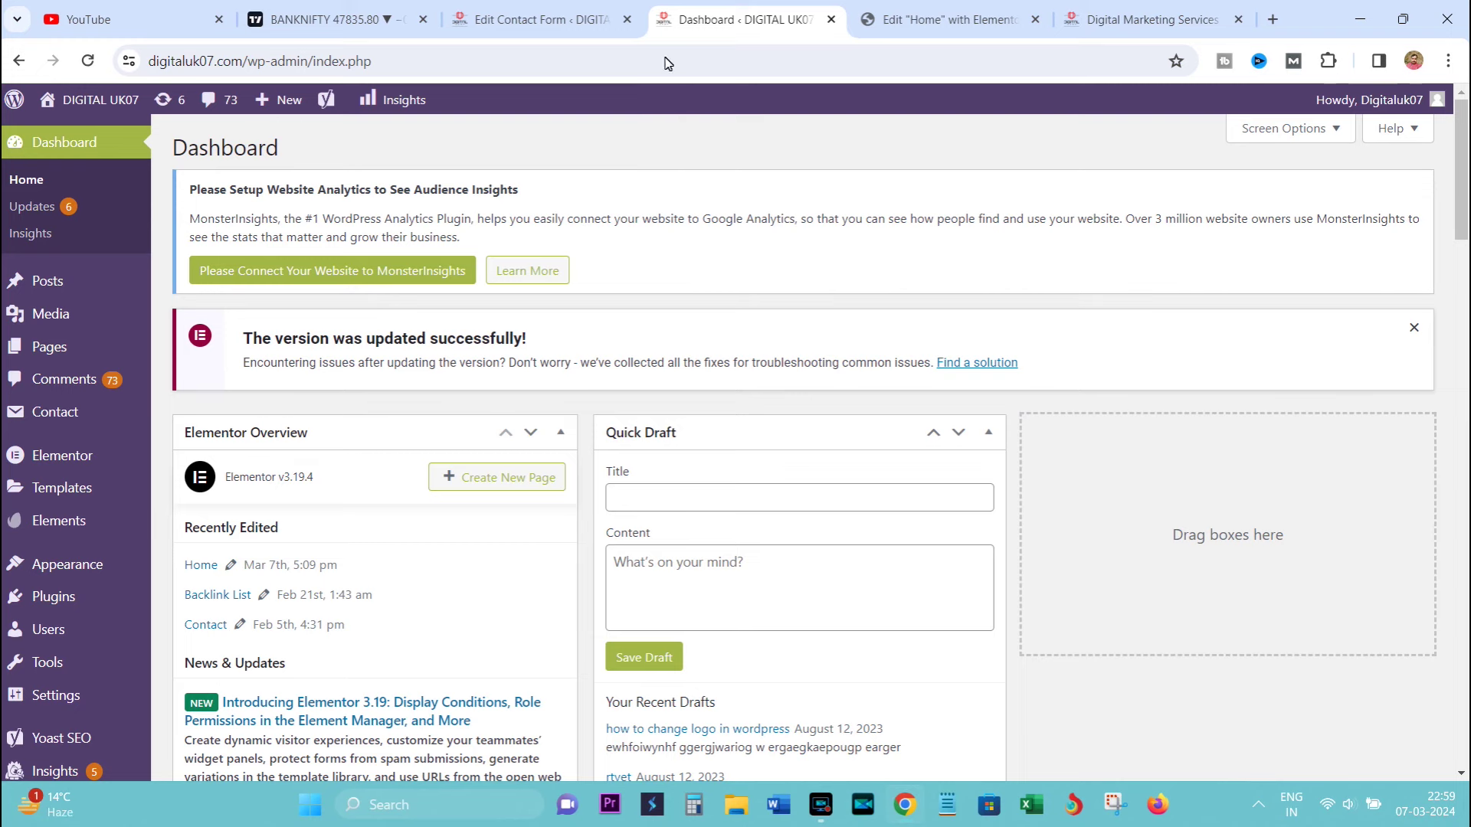
{"action": "left_click", "coordinate": [947, 19]}
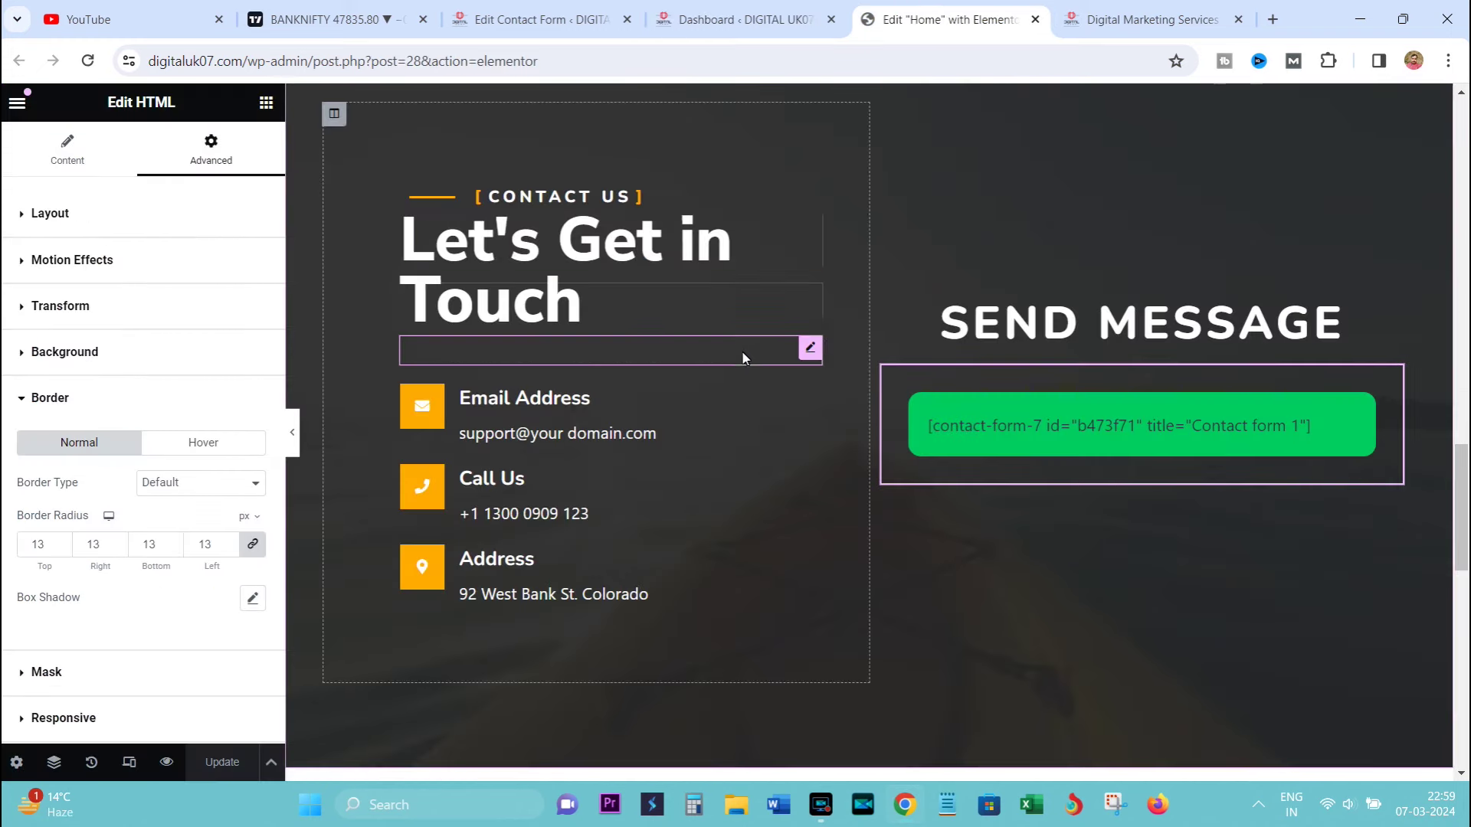
Examine the Send Message section in the Elementor editor and on the live Home page, checking the contact form's Messages settings in between.
{"action": "scroll", "coordinate": [904, 440], "scroll_direction": "up", "scroll_amount": 1}
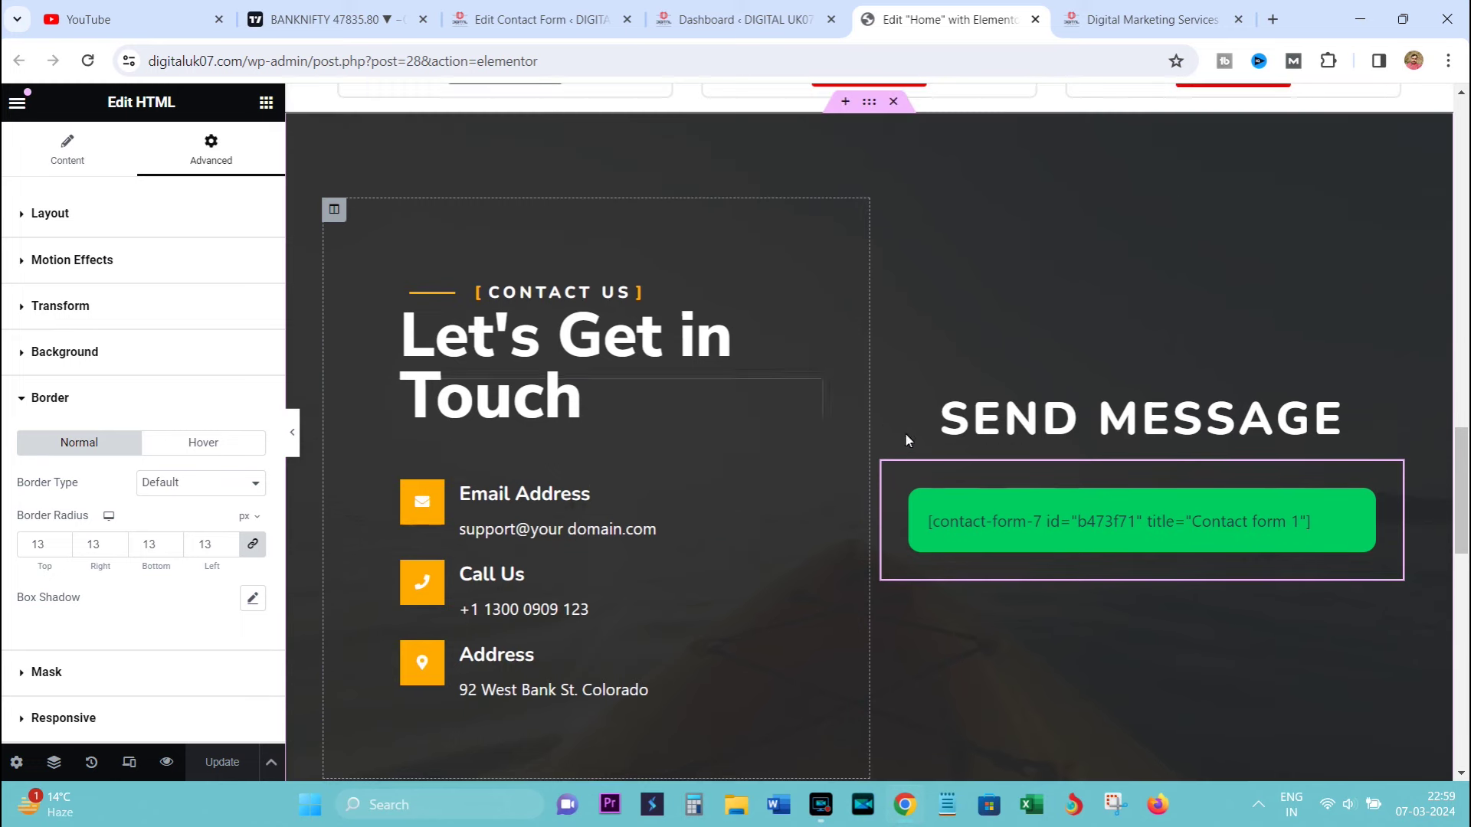
{"action": "key", "text": "ctrl+Tab"}
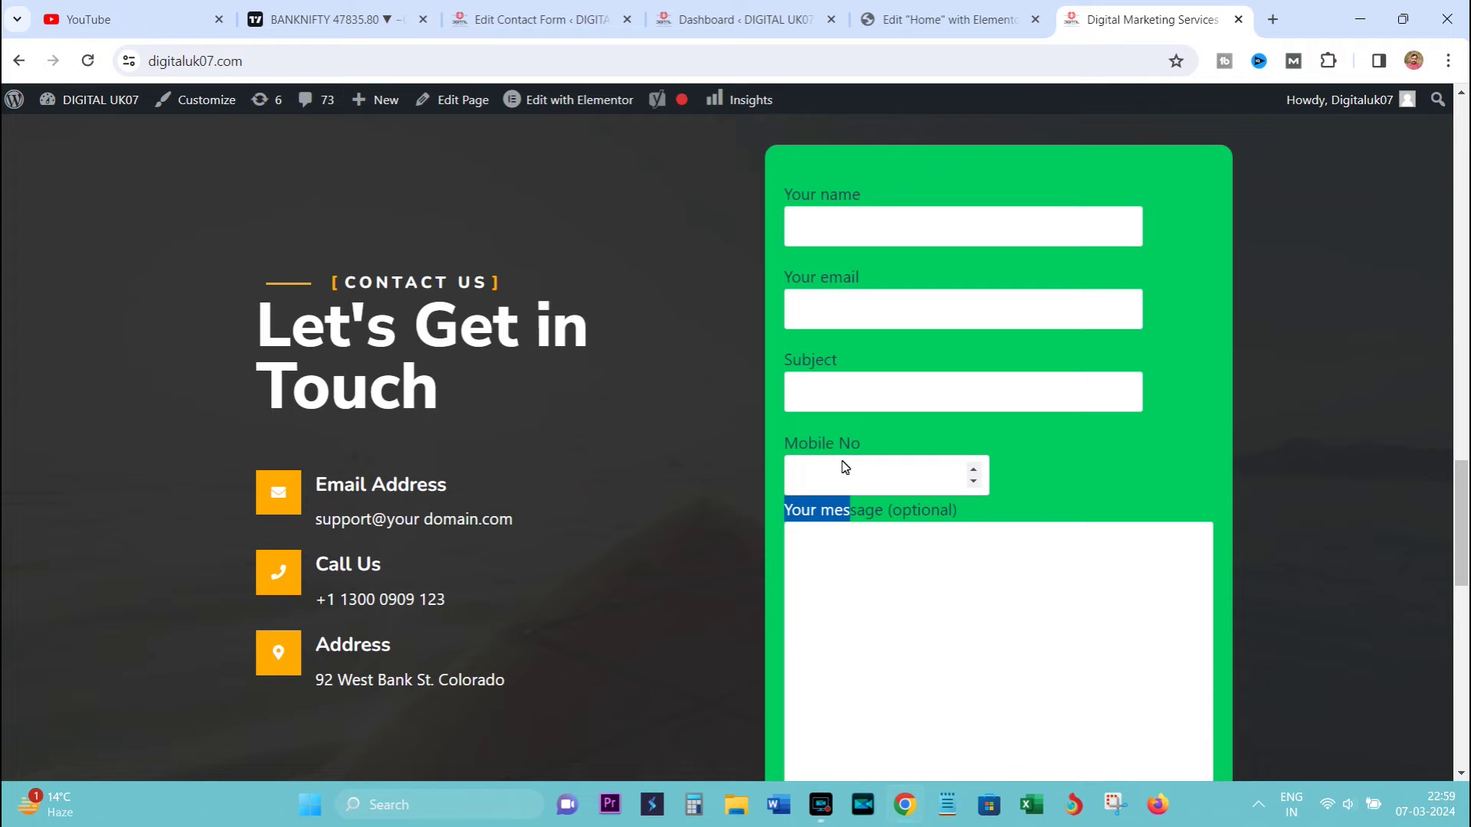
{"action": "scroll", "coordinate": [846, 472], "scroll_direction": "down", "scroll_amount": 1}
{"action": "scroll", "coordinate": [839, 486], "scroll_direction": "up", "scroll_amount": 3}
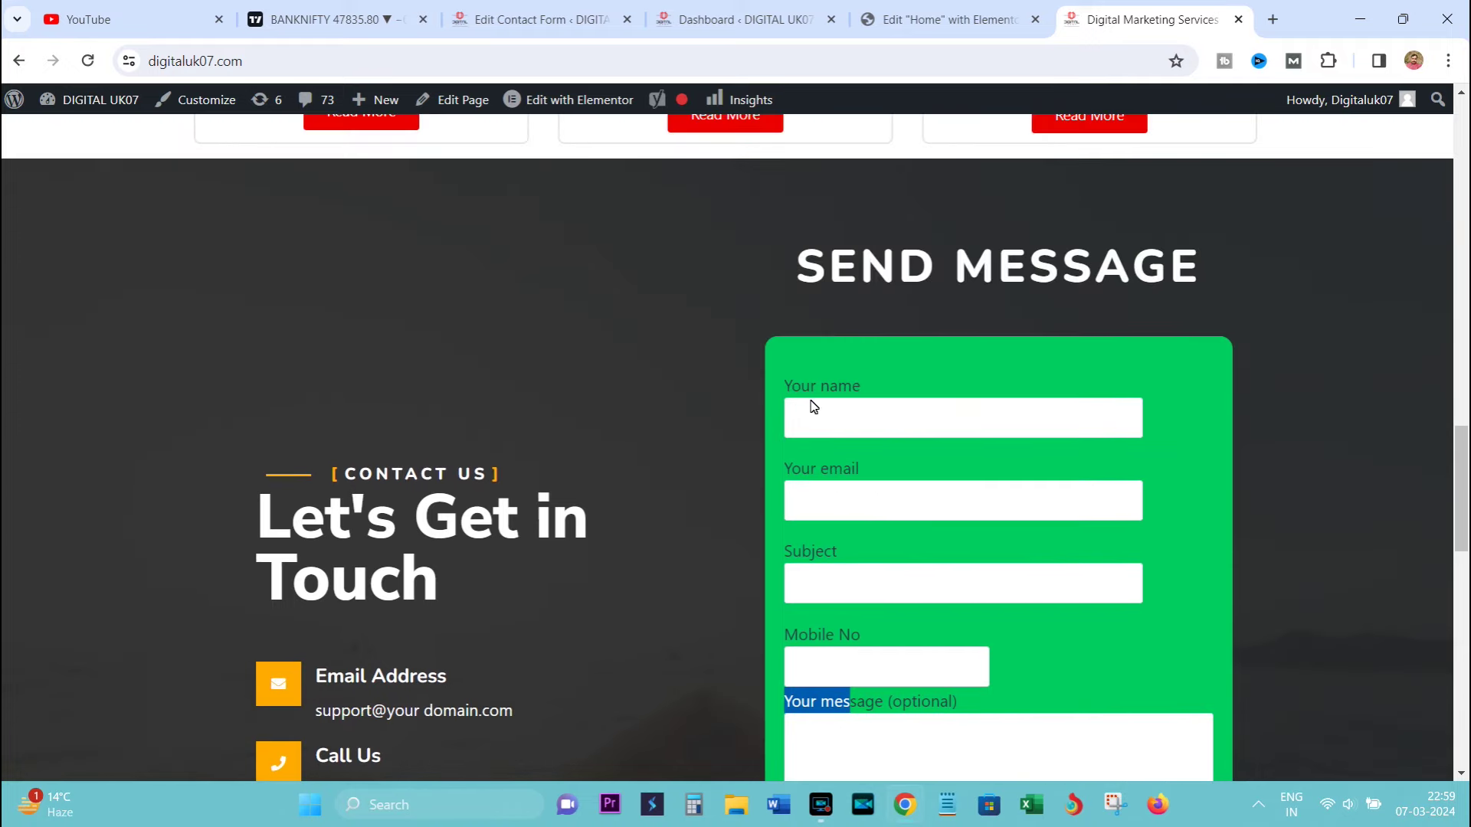
{"action": "key", "text": "ctrl+shift+Tab"}
{"action": "key", "text": "ctrl+shift+Tab"}
{"action": "key", "text": "ctrl+shift+Tab"}
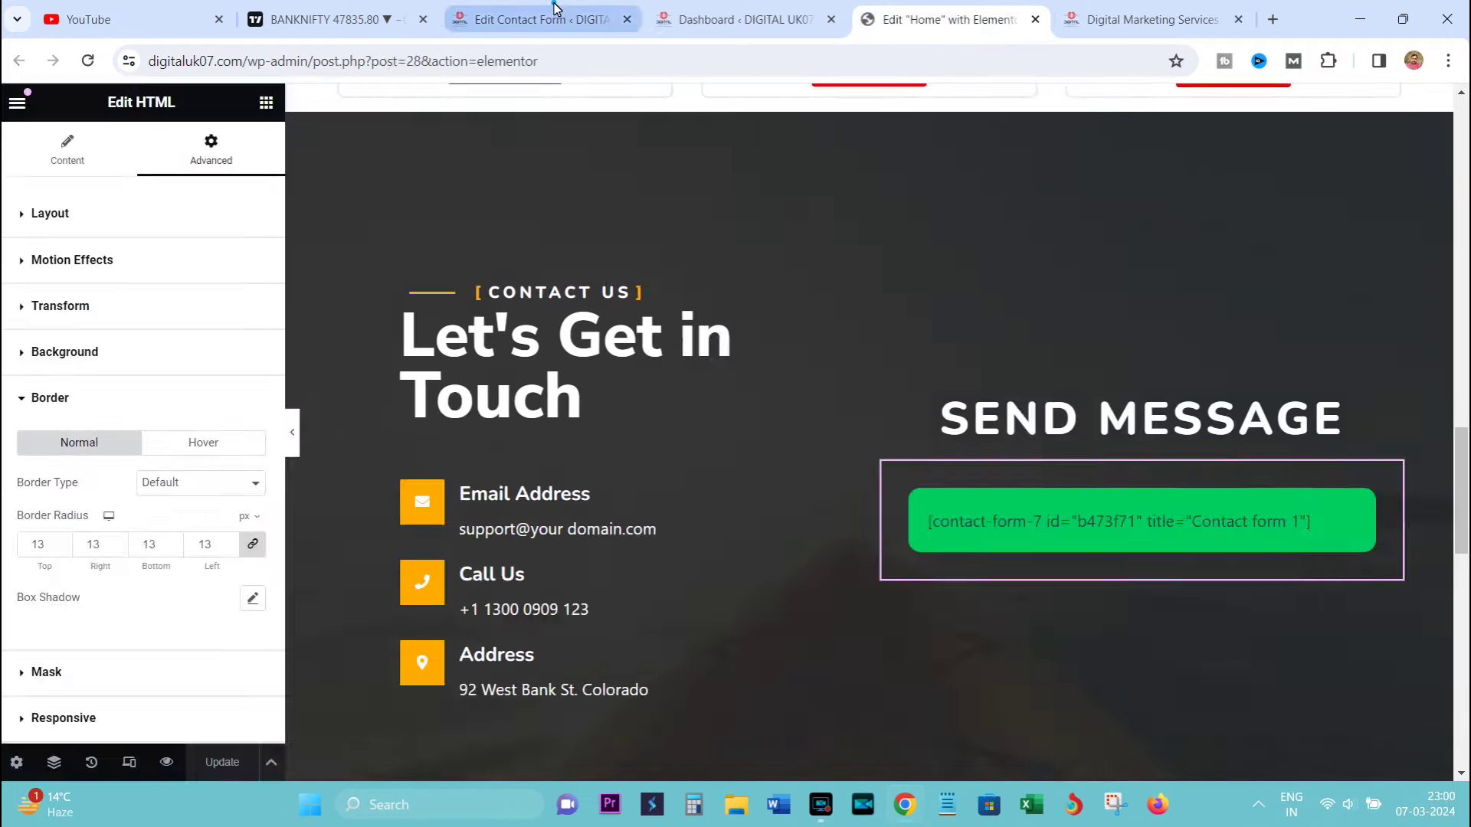
{"action": "scroll", "coordinate": [360, 619], "scroll_direction": "down", "scroll_amount": 2}
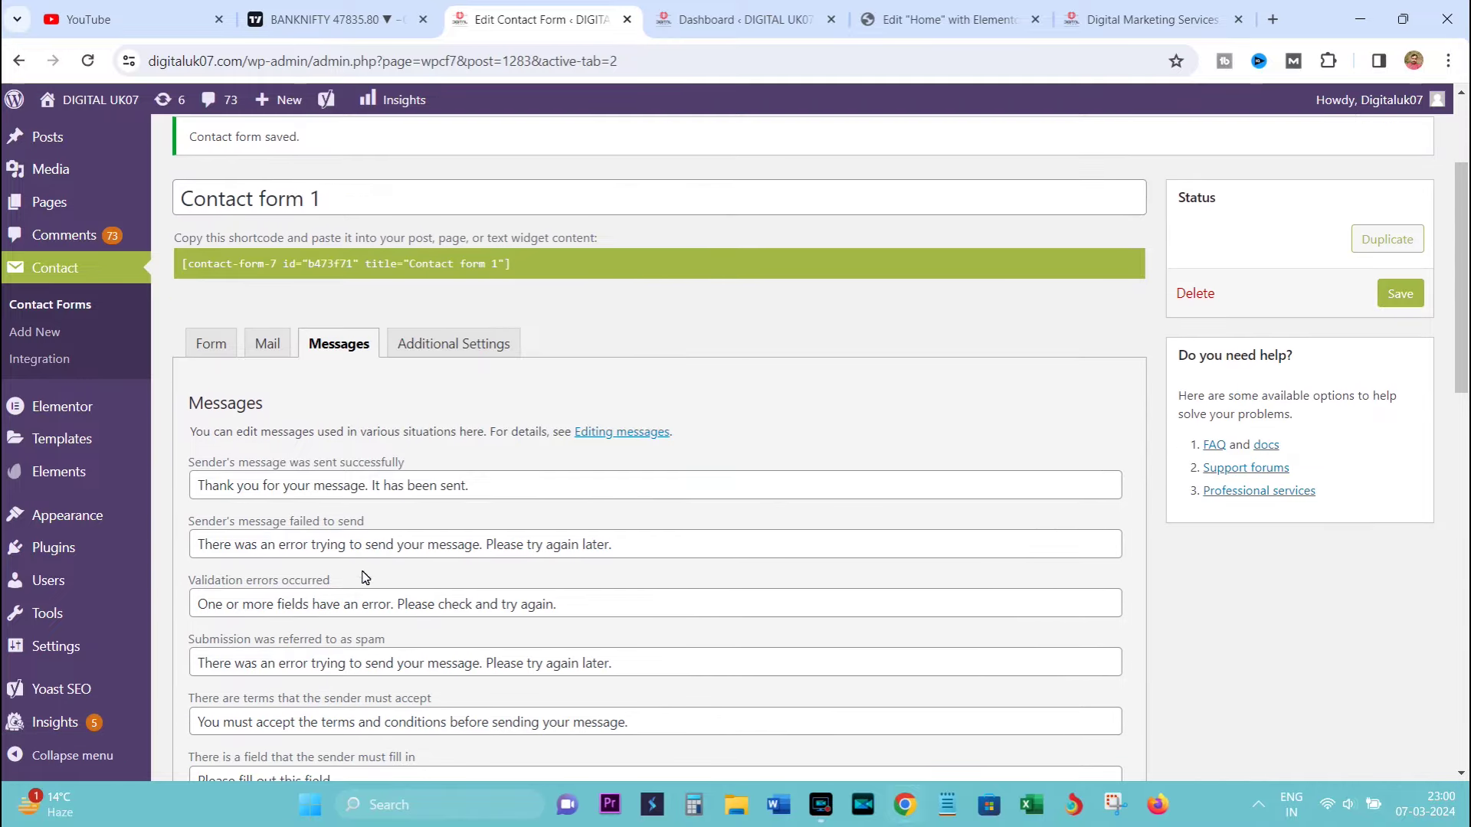
{"action": "left_click", "coordinate": [1134, 7]}
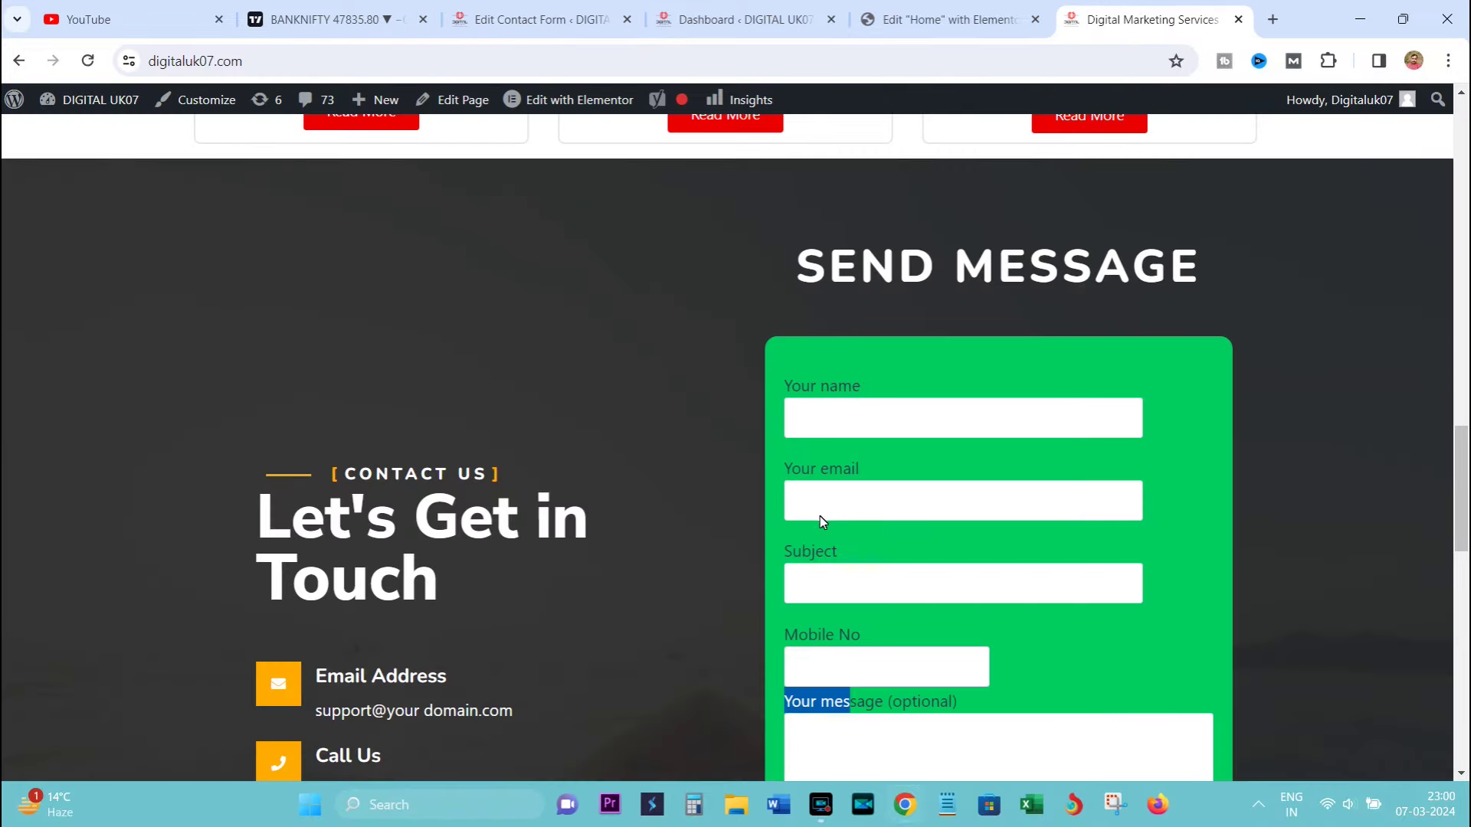
{"action": "scroll", "coordinate": [816, 528], "scroll_direction": "down", "scroll_amount": 2}
{"action": "scroll", "coordinate": [809, 542], "scroll_direction": "up", "scroll_amount": 2}
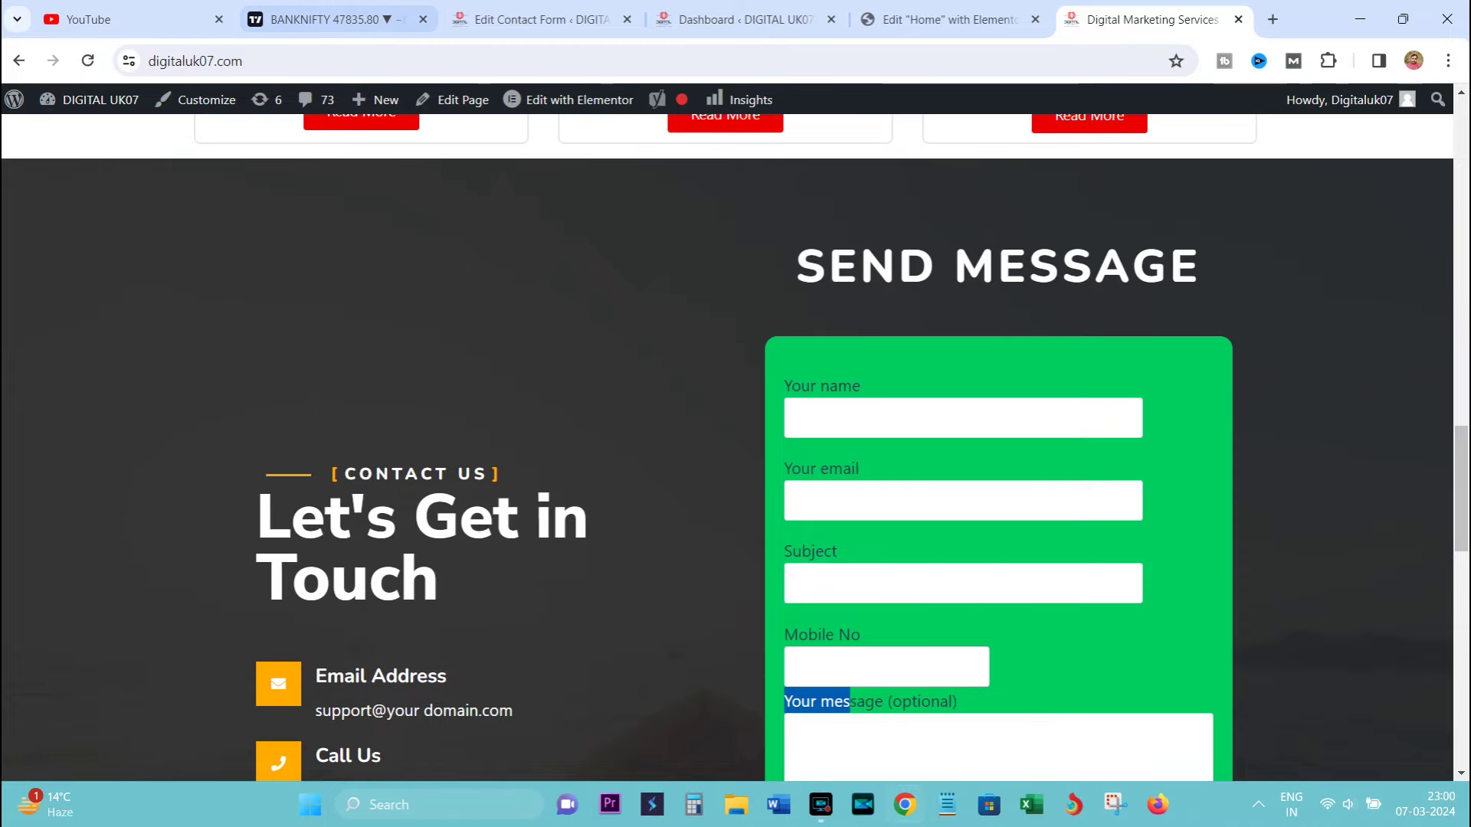
Look through the contact form's response messages and open its form template to review the field tags.
{"action": "left_click", "coordinate": [536, 19]}
{"action": "scroll", "coordinate": [360, 452], "scroll_direction": "down", "scroll_amount": 8}
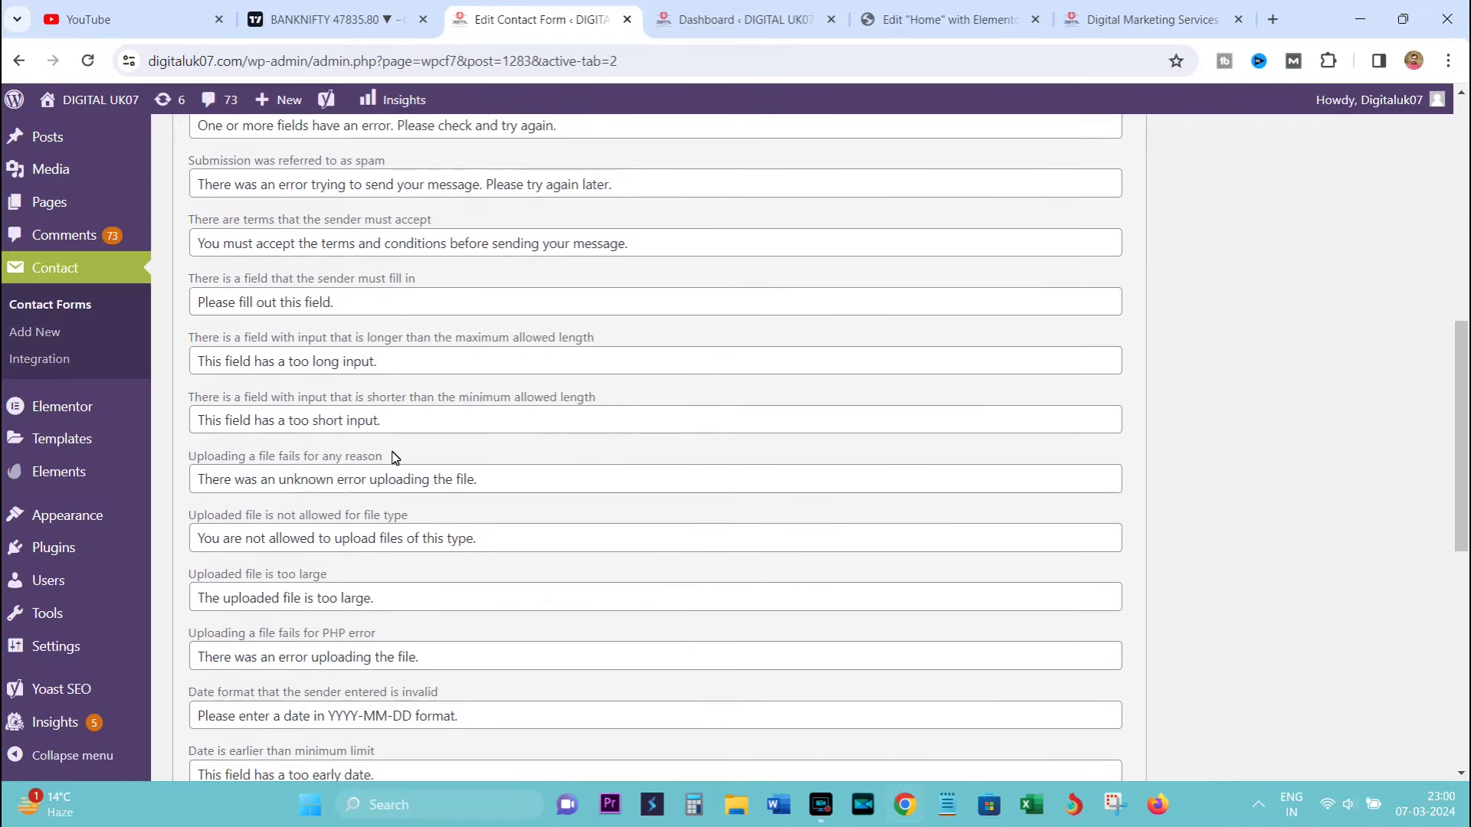
{"action": "key", "text": "ctrl+Tab"}
{"action": "key", "text": "ctrl+shift+Tab"}
{"action": "scroll", "coordinate": [337, 431], "scroll_direction": "up", "scroll_amount": 9}
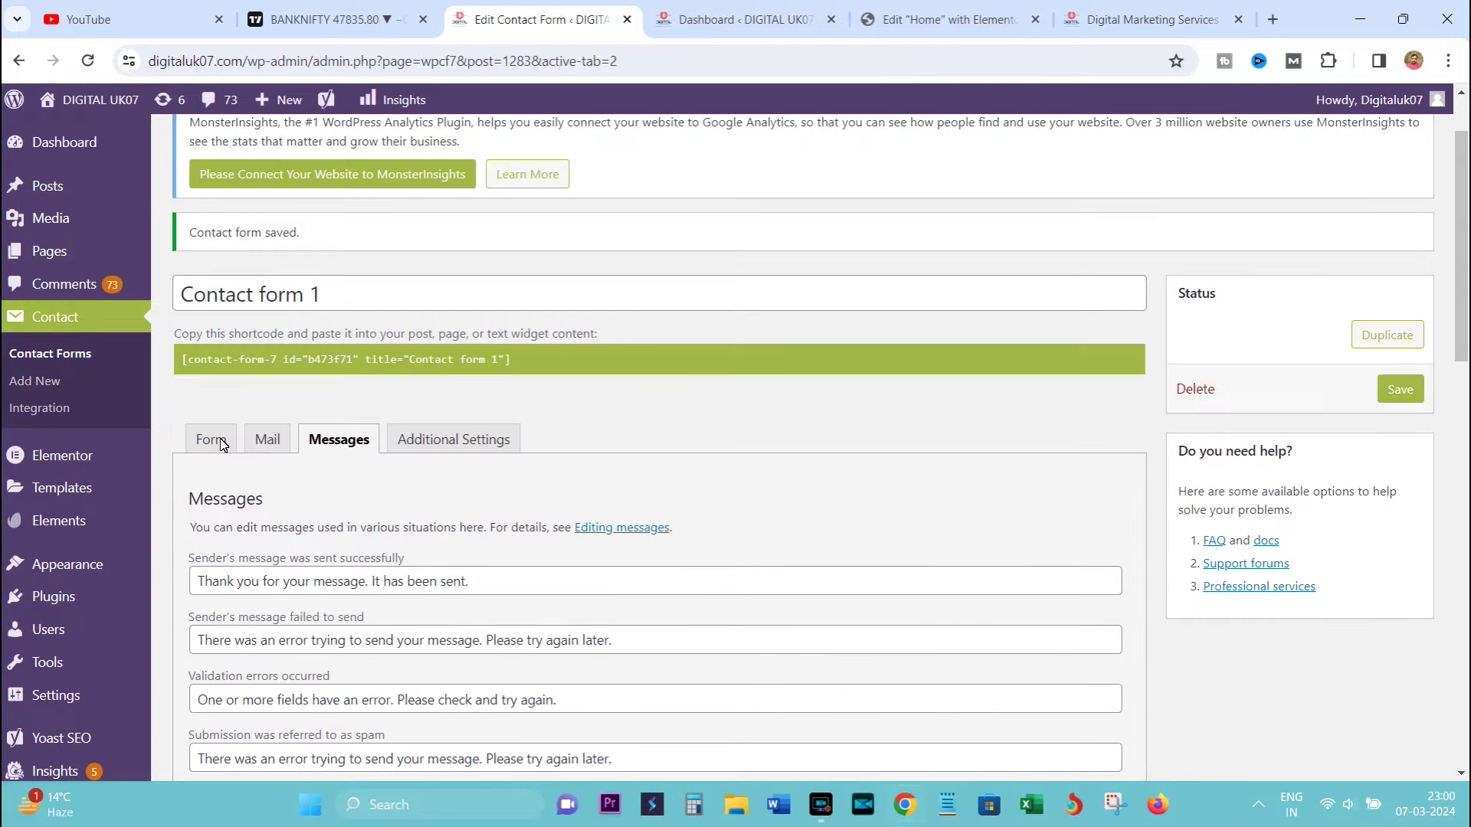
{"action": "left_click", "coordinate": [222, 443]}
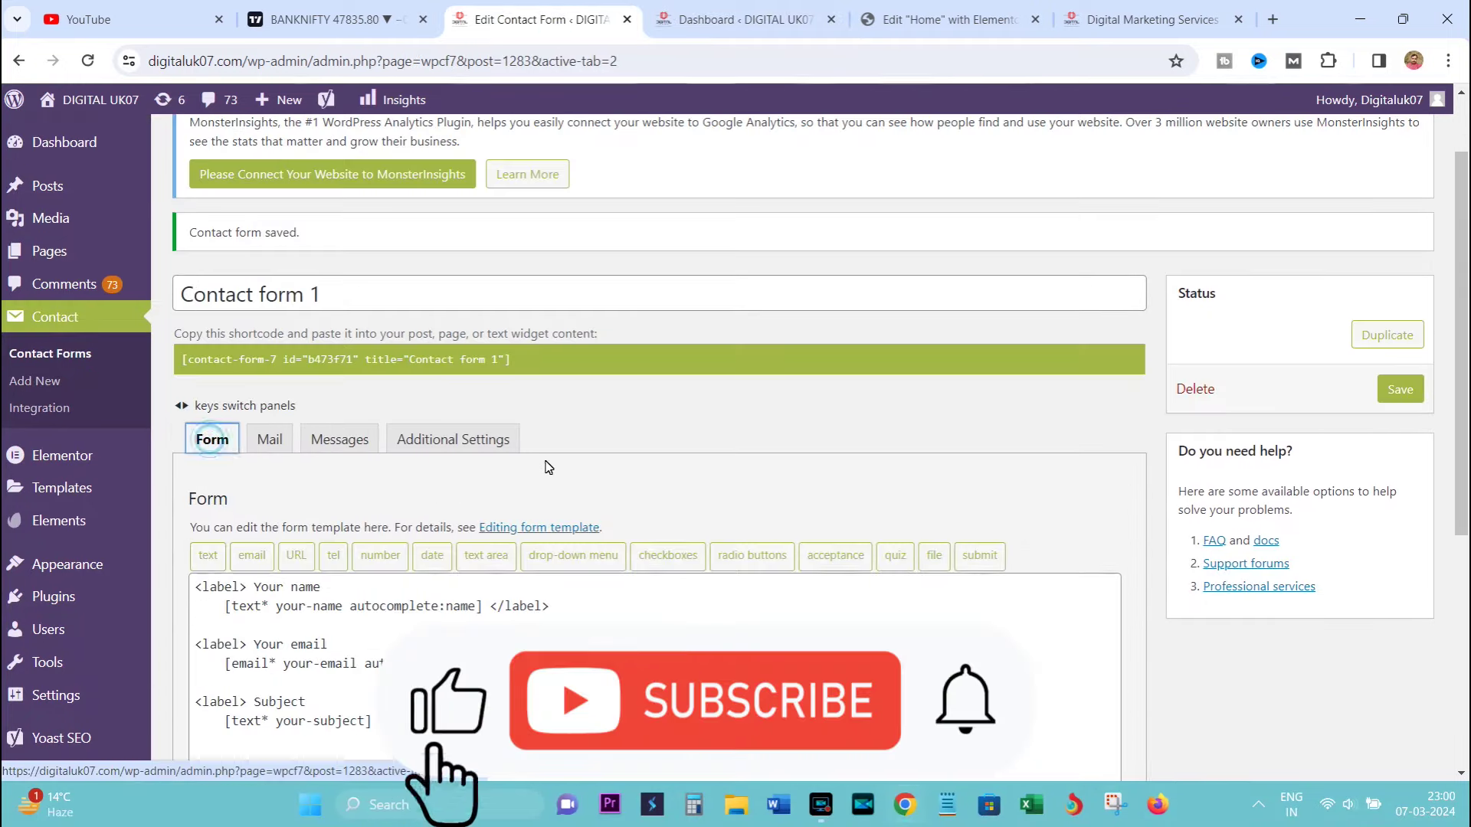
{"action": "scroll", "coordinate": [592, 470], "scroll_direction": "down", "scroll_amount": 4}
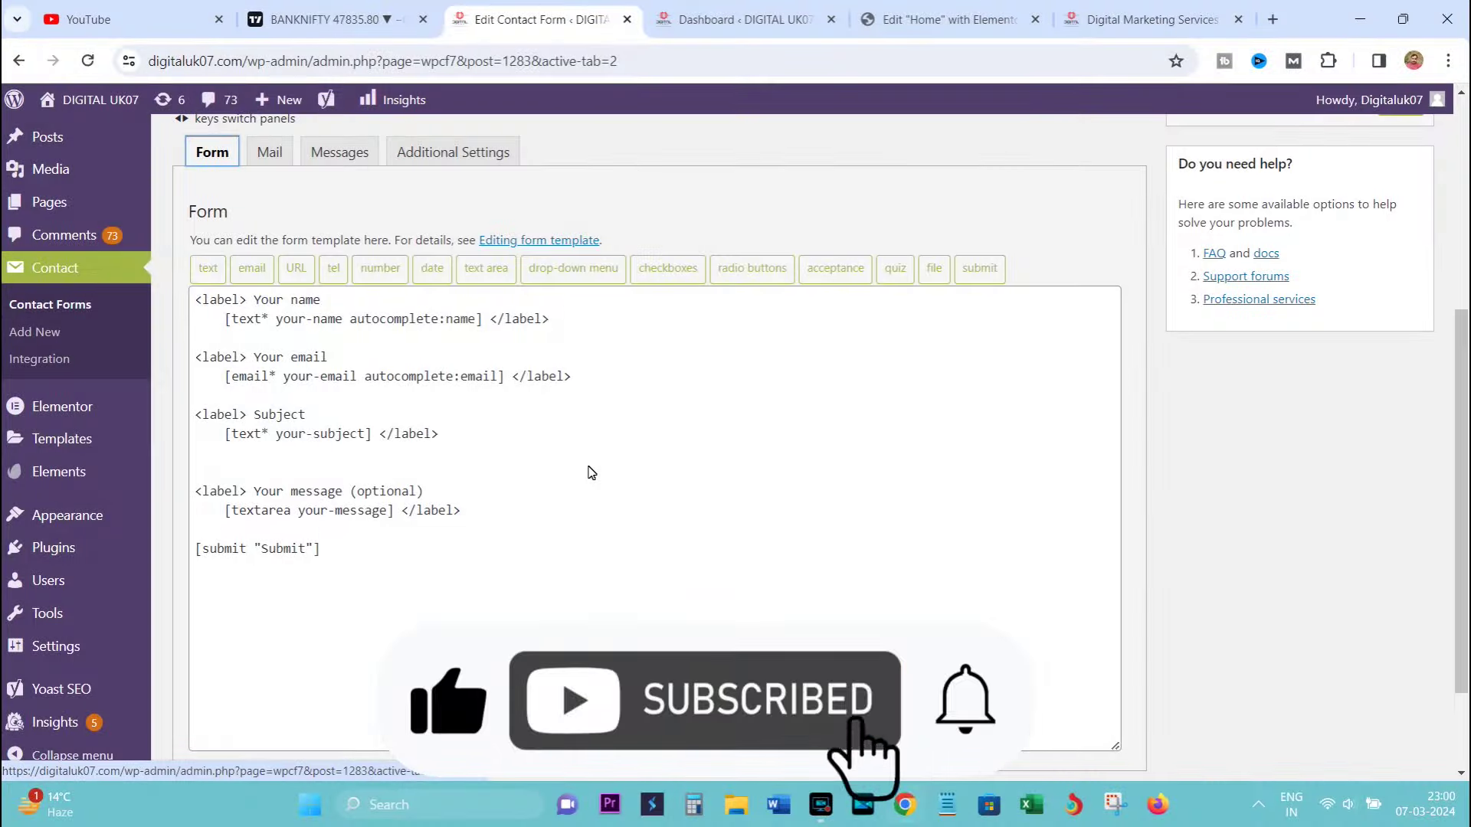
Return to the live website and view the upper part of its Home page.
{"action": "left_click", "coordinate": [920, 19]}
{"action": "left_click", "coordinate": [736, 19]}
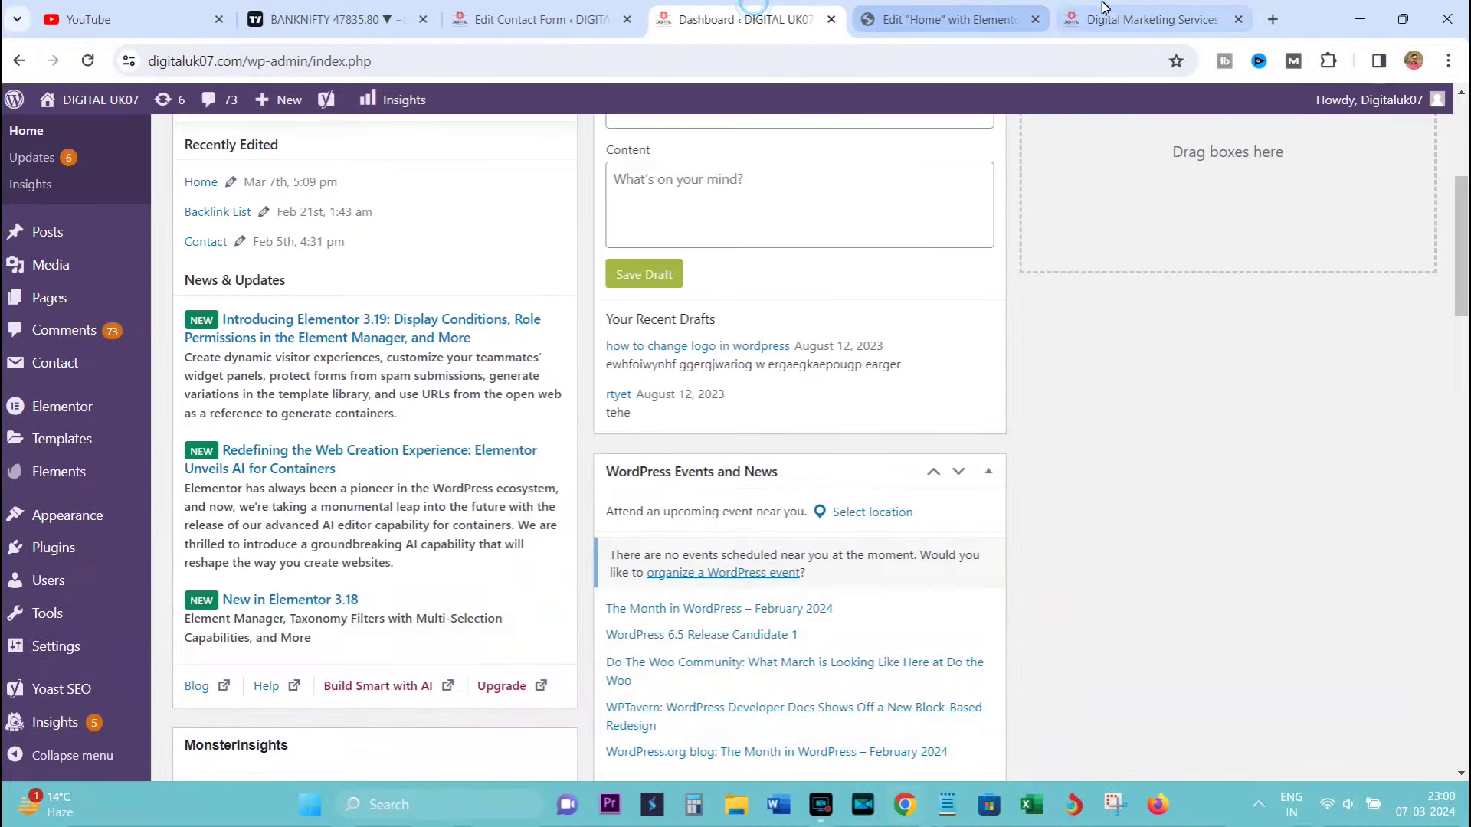
{"action": "left_click", "coordinate": [1141, 19]}
{"action": "scroll", "coordinate": [991, 408], "scroll_direction": "up", "scroll_amount": 5}
{"action": "scroll", "coordinate": [982, 408], "scroll_direction": "up", "scroll_amount": 10}
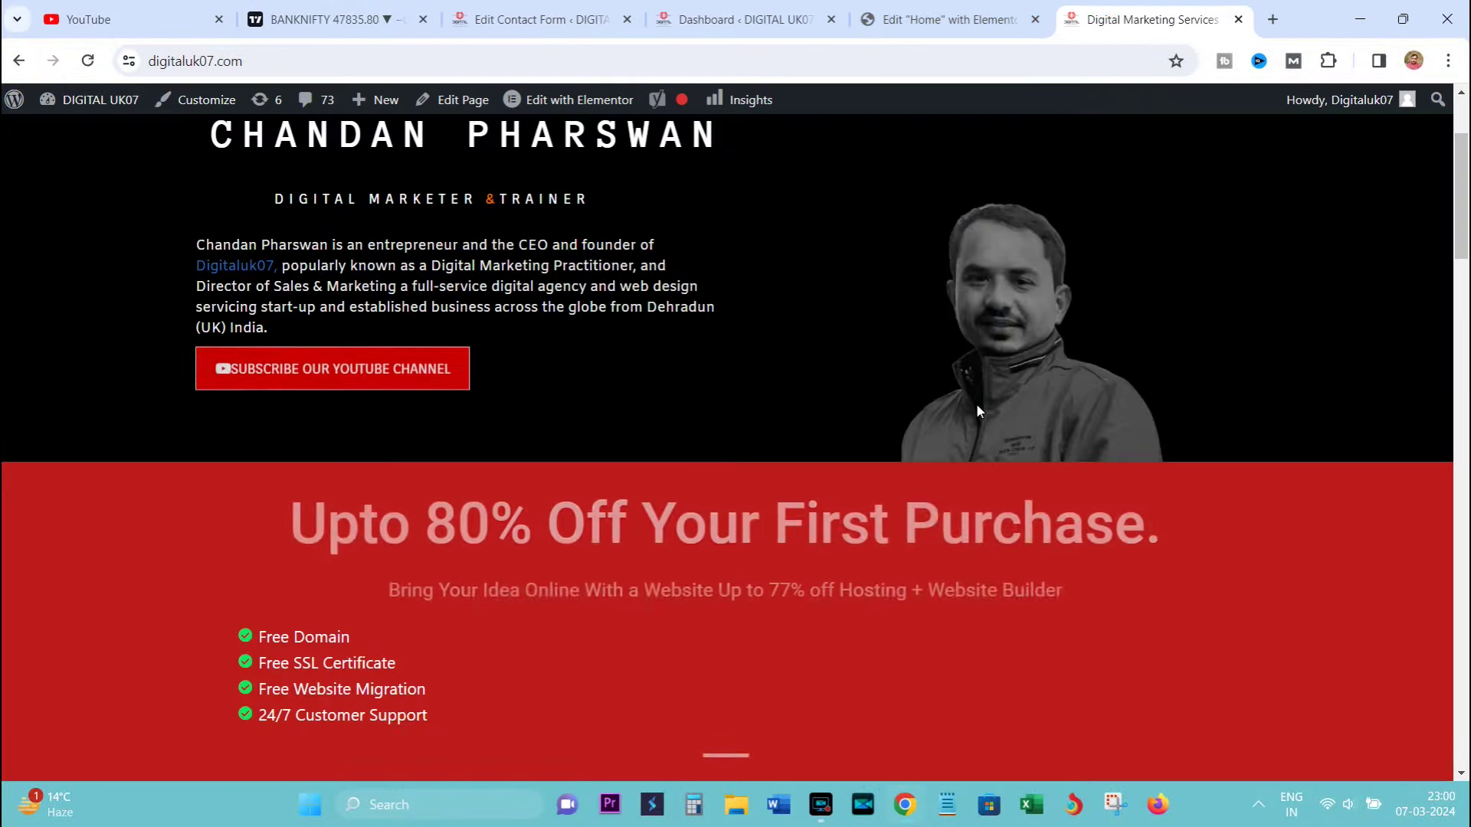